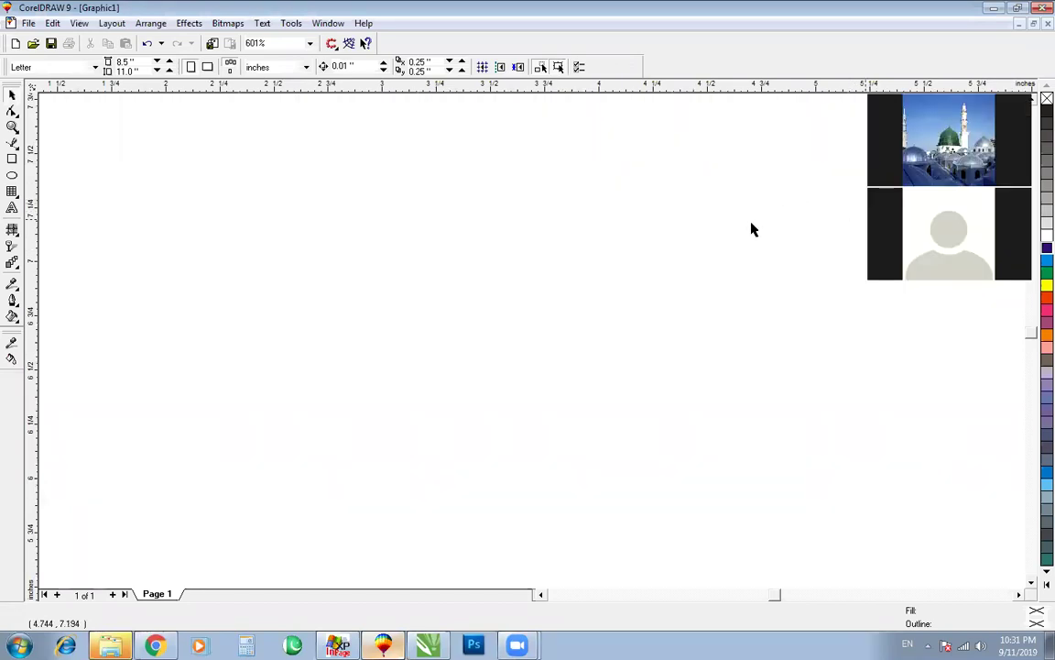
Step: Draw an unfilled rectangle about 1.39 inches wide and 0.72 inches high
click(11, 158)
drag(271, 255, 574, 412)
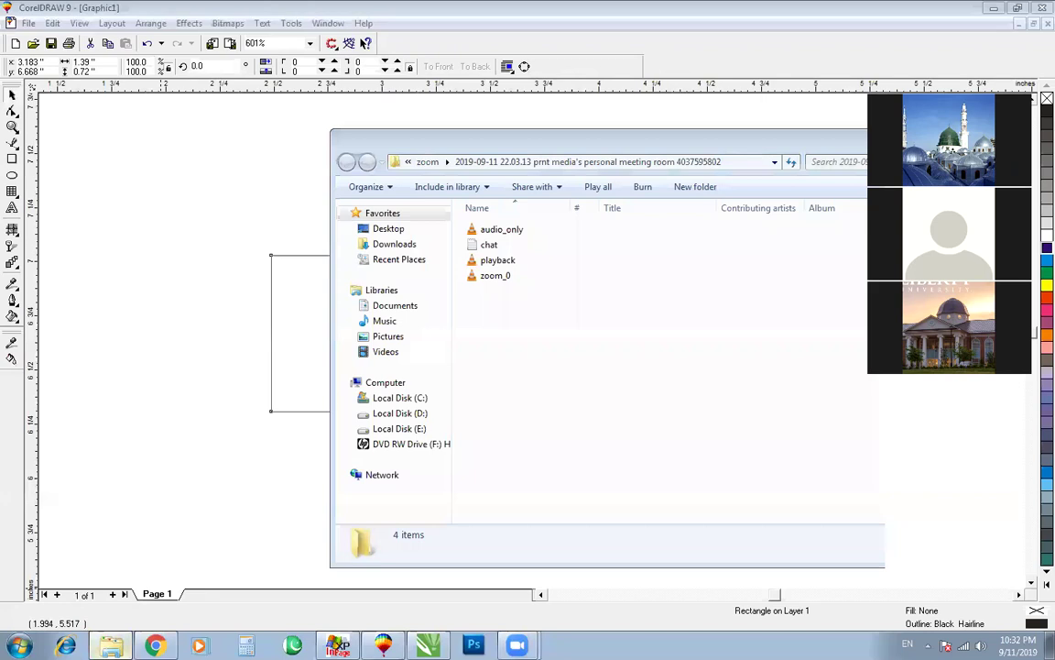
Step: Bring the living-room picture with the purple chair from the desktop into the CorelDRAW 9 drawing
click(110, 645)
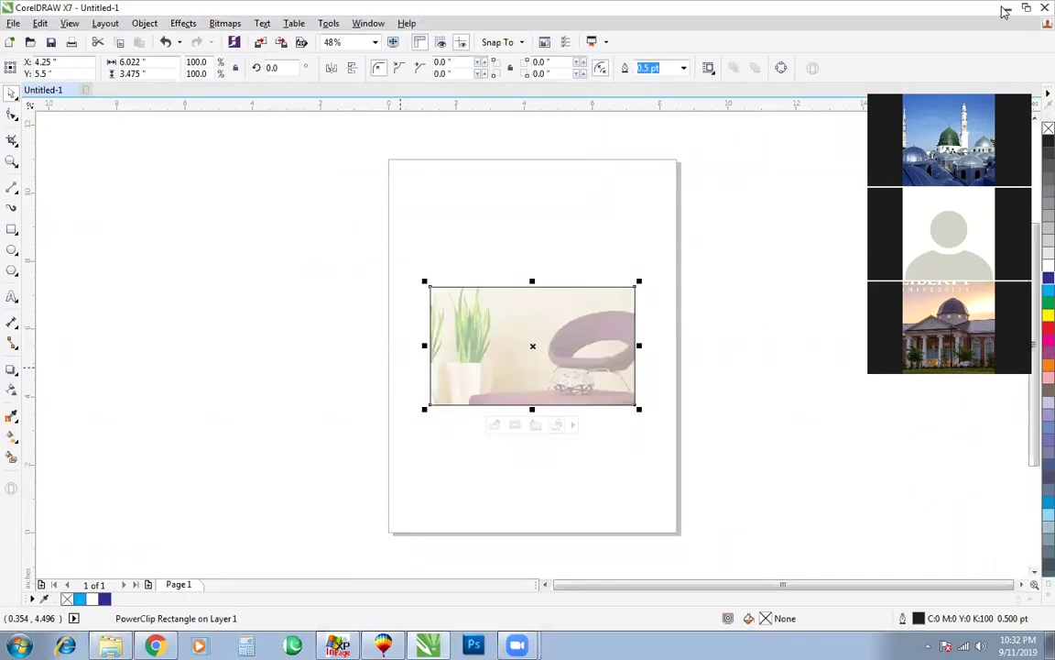
click(1006, 10)
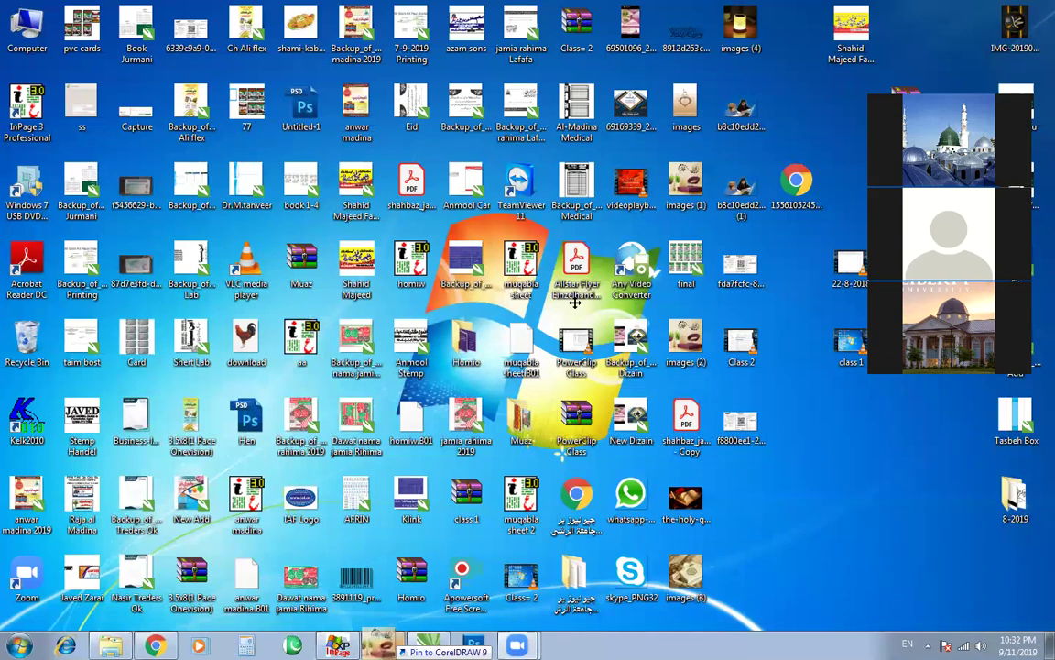
key(shift+F2)
key(F3)
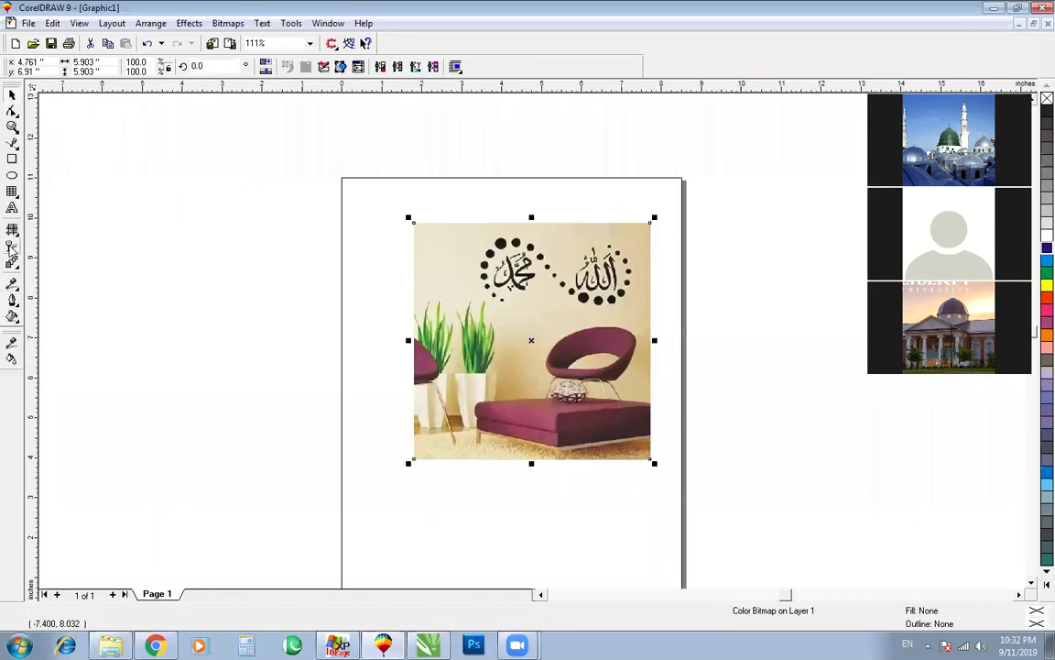
Step: Apply a Uniform transparency with the Normal mode to the room picture and set its strength to 30
click(12, 229)
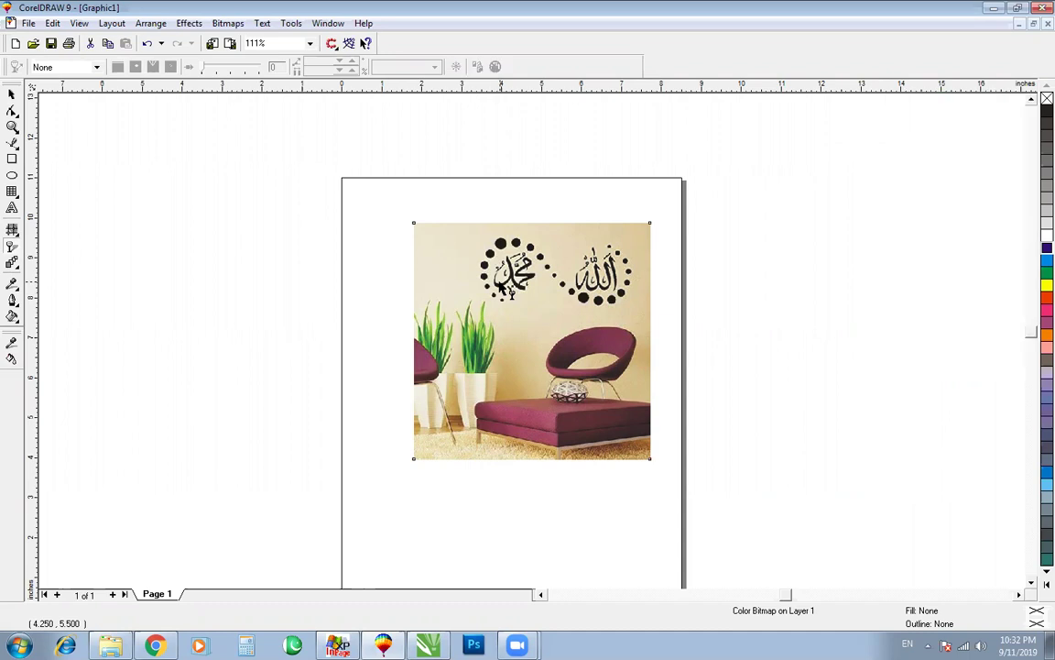
click(65, 68)
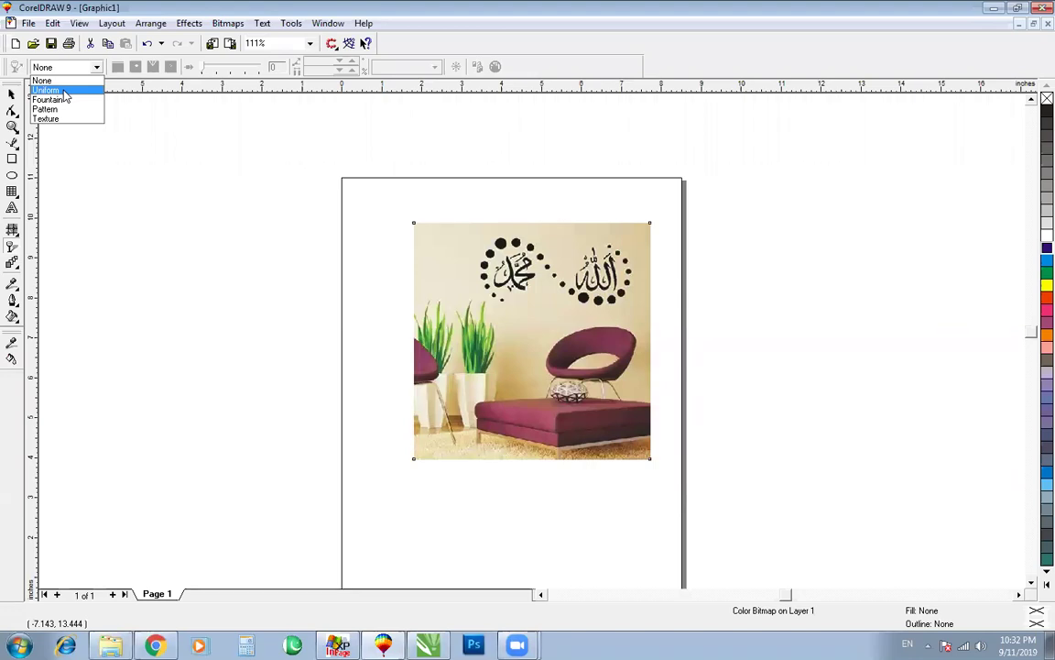
click(65, 91)
key(F2)
drag(305, 177, 760, 483)
key(space)
key(space)
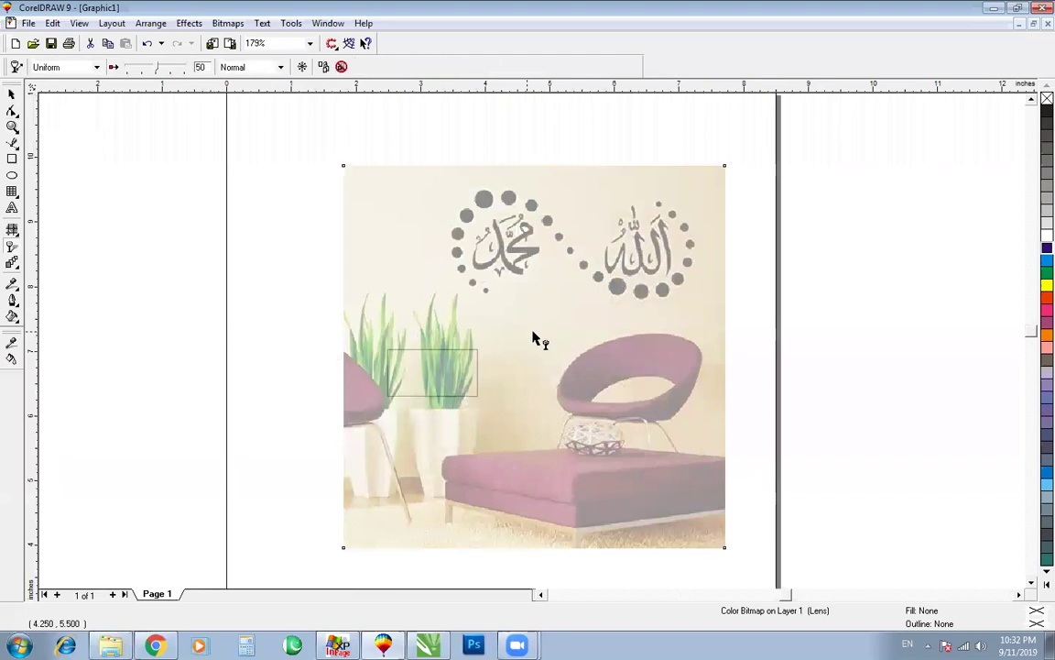
drag(168, 70, 137, 72)
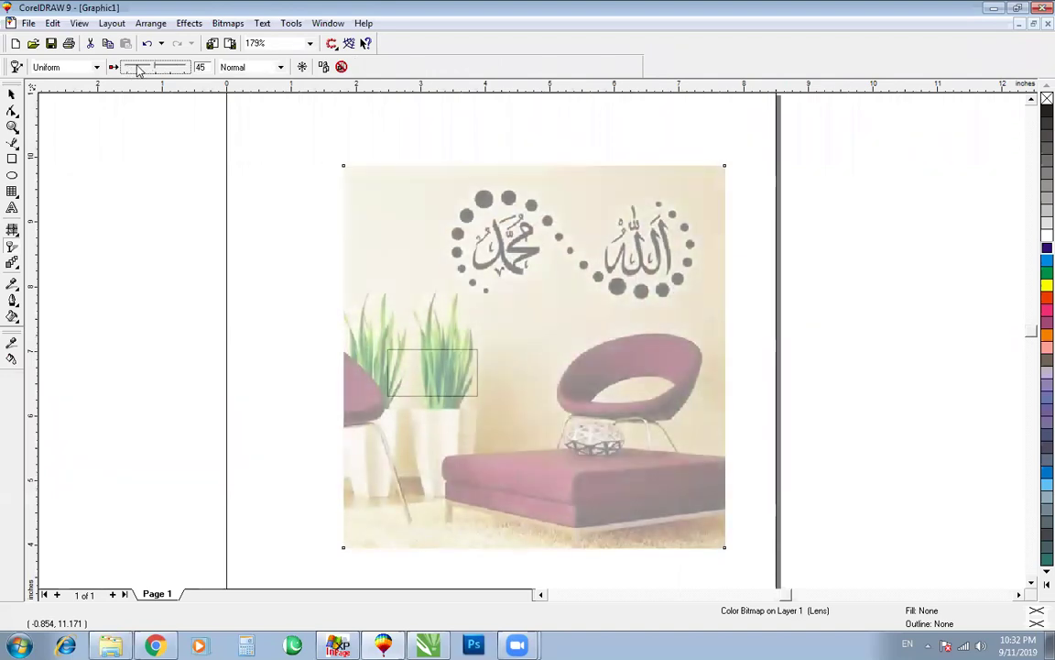
drag(144, 70, 176, 74)
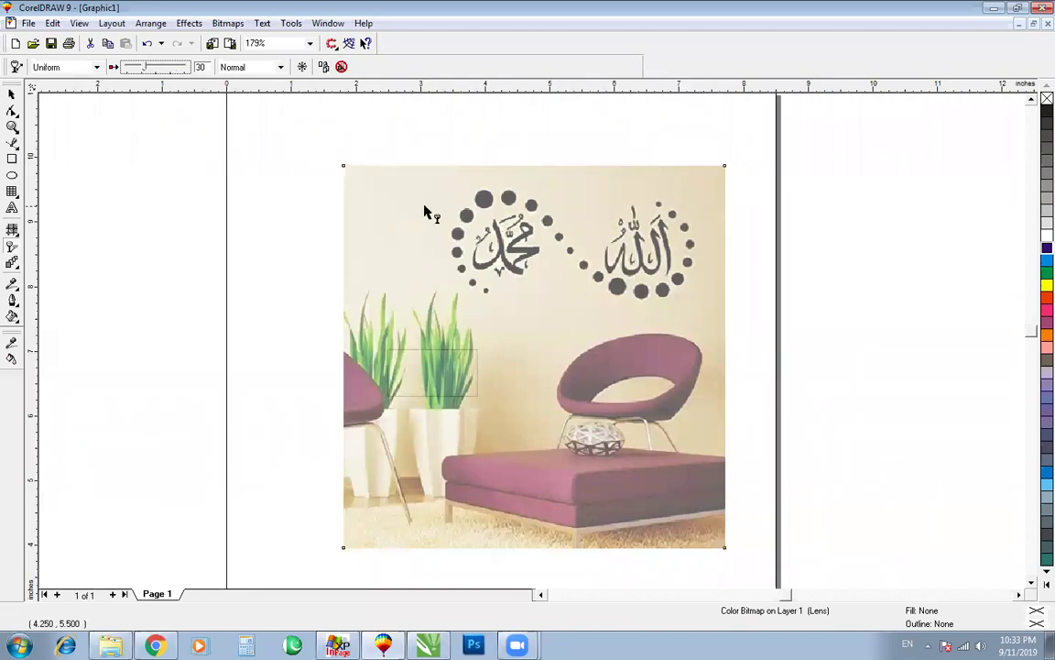
Step: Scale the transparent picture down to about 2.31 inches square over the rectangle and delete it
key(space)
drag(576, 263, 528, 300)
key(F2)
drag(258, 253, 288, 266)
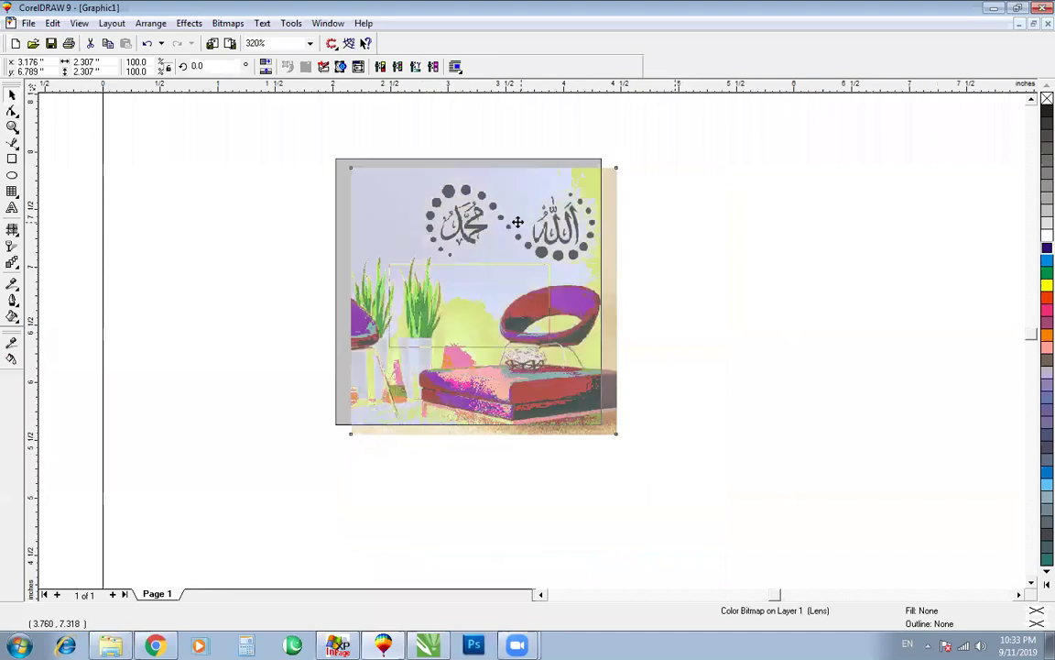
drag(519, 217, 526, 210)
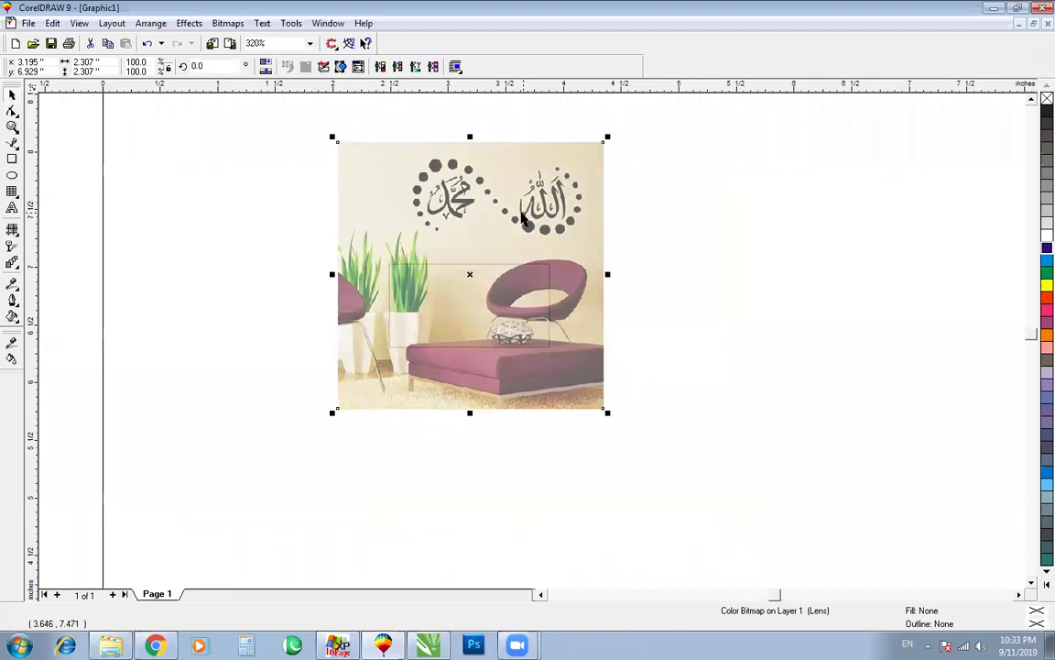
key(Delete)
Step: Fill the rectangle with the 2-color dot pattern, using blue as the front color and green as the back color
click(480, 265)
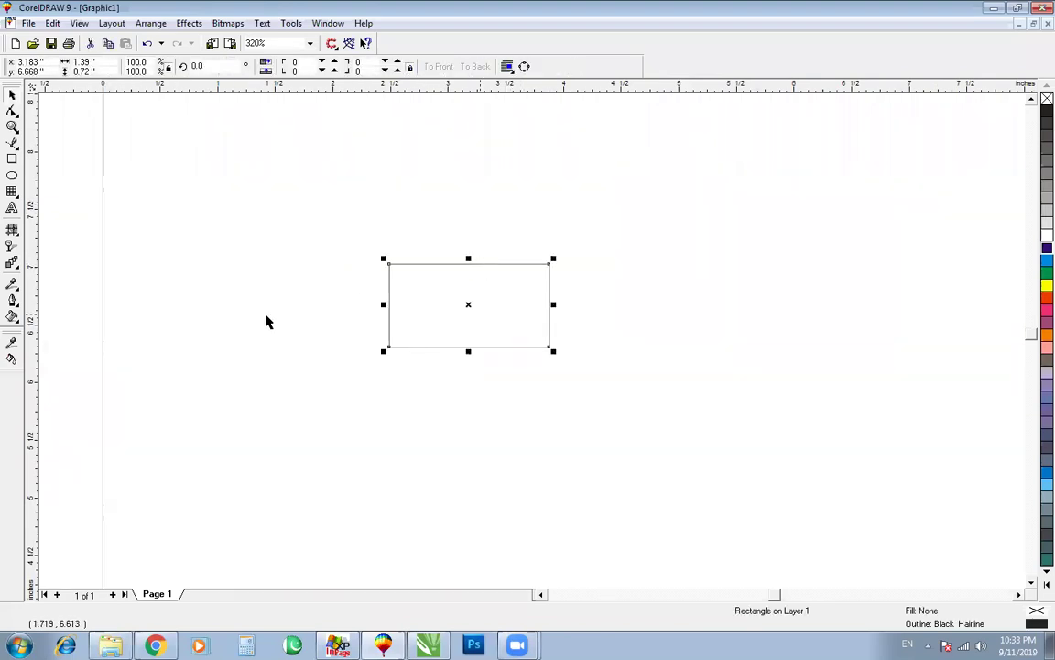
click(13, 318)
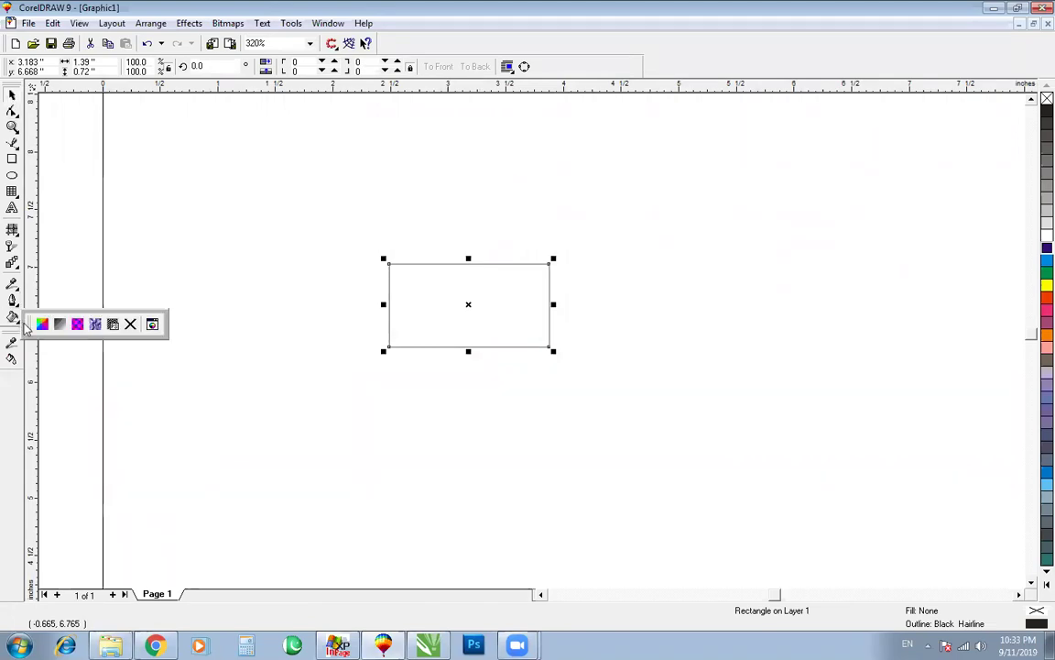
click(78, 327)
drag(558, 193, 758, 179)
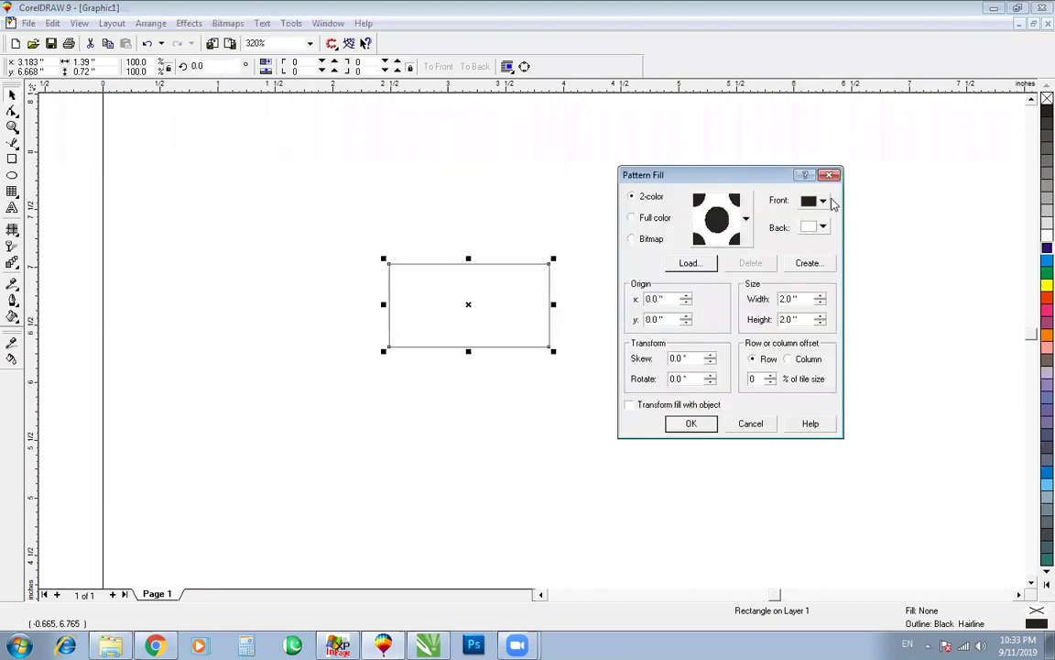
click(823, 201)
click(813, 230)
click(823, 227)
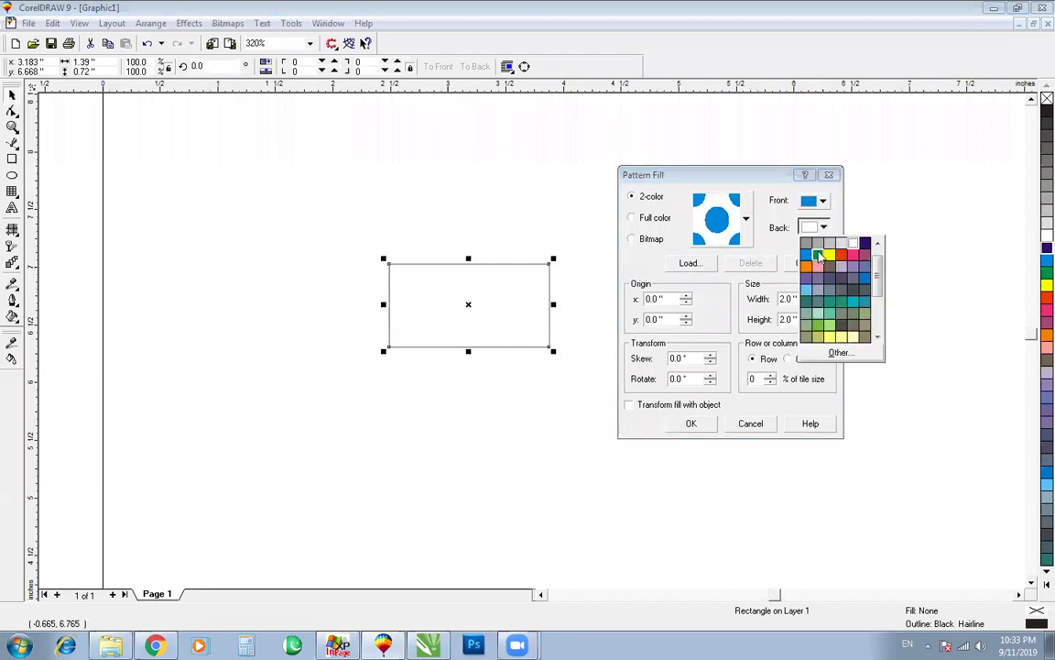
click(821, 256)
double_click(795, 298)
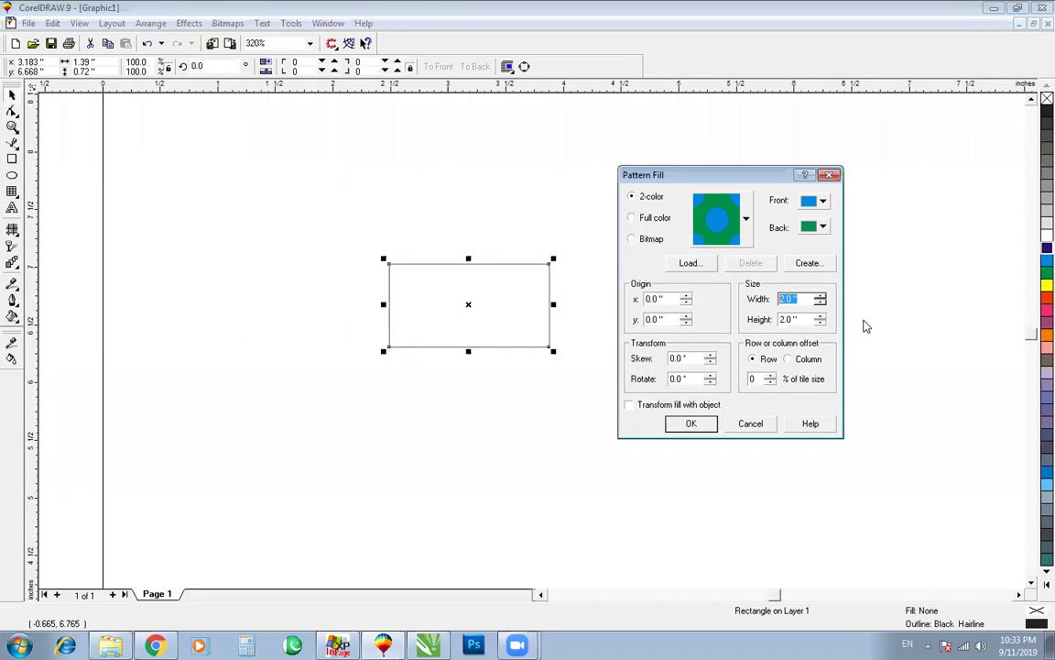
key(Return)
Step: Enlarge the patterned rectangle about its center to about 4.41 by 2.68 inches
key(F2)
drag(302, 231, 648, 352)
key(F3)
drag(559, 353, 727, 450)
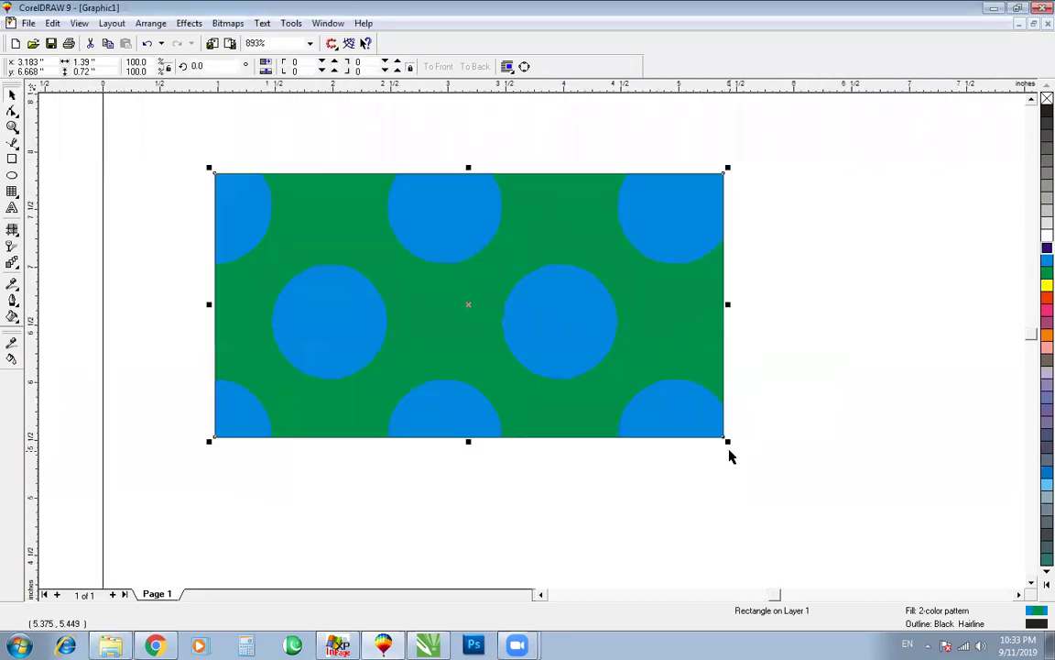
key(F3)
key(shift+F2)
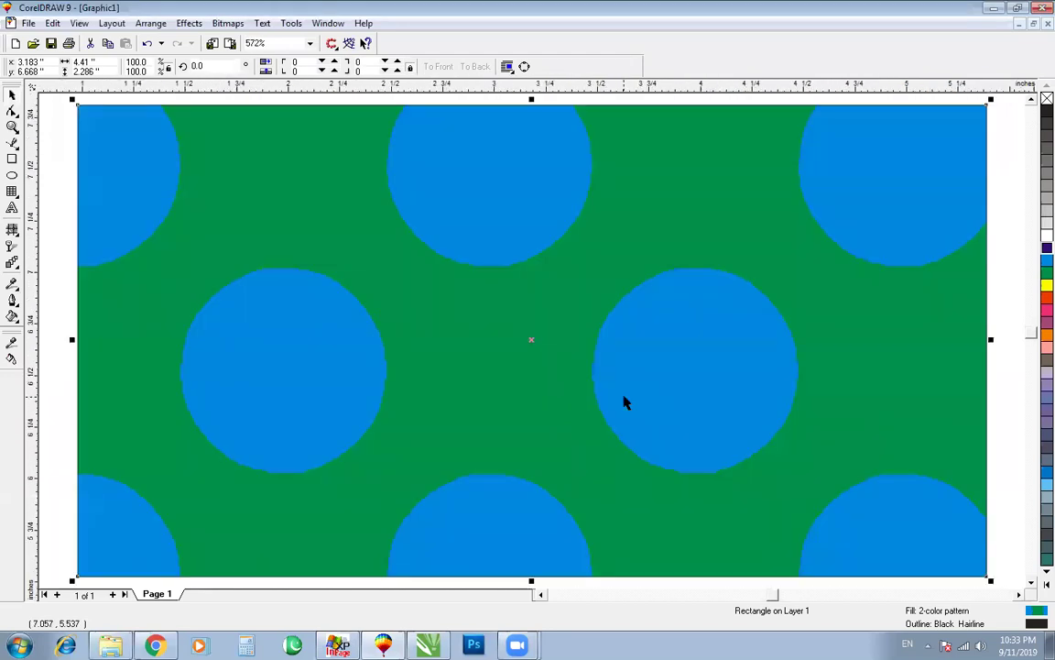
key(F3)
click(816, 328)
click(612, 364)
drag(532, 463, 532, 483)
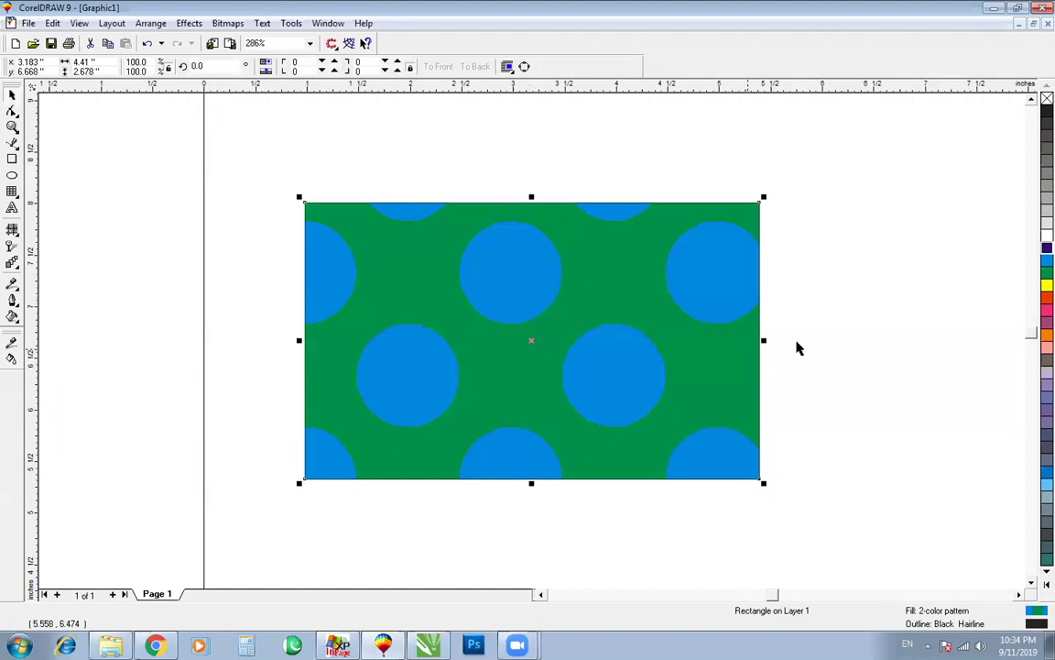
Step: Set the width and height of the rectangle's pattern tiles to 0.2 inches each
double_click(1040, 610)
drag(542, 195, 504, 176)
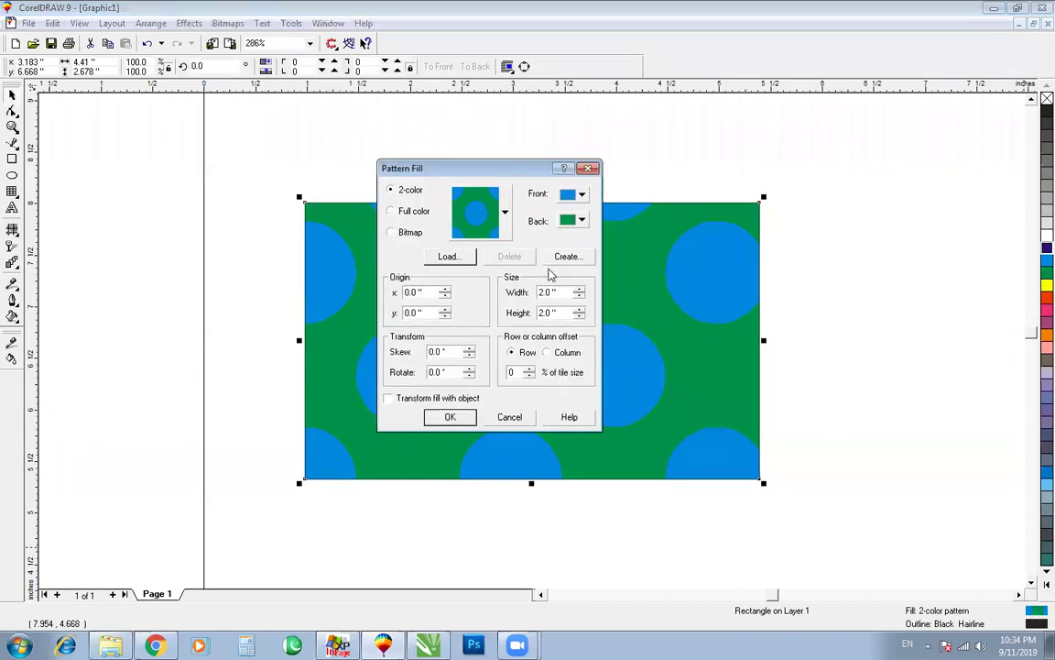
double_click(547, 292)
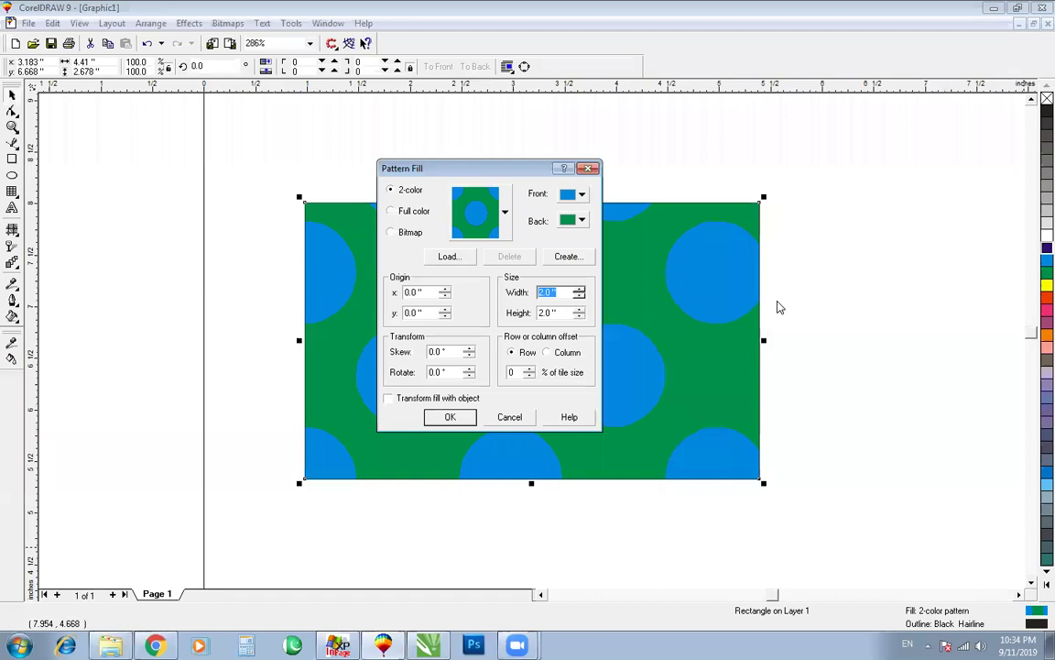
key(BackSpace)
text(.2)
key(Tab)
key(BackSpace)
text(.2)
click(449, 417)
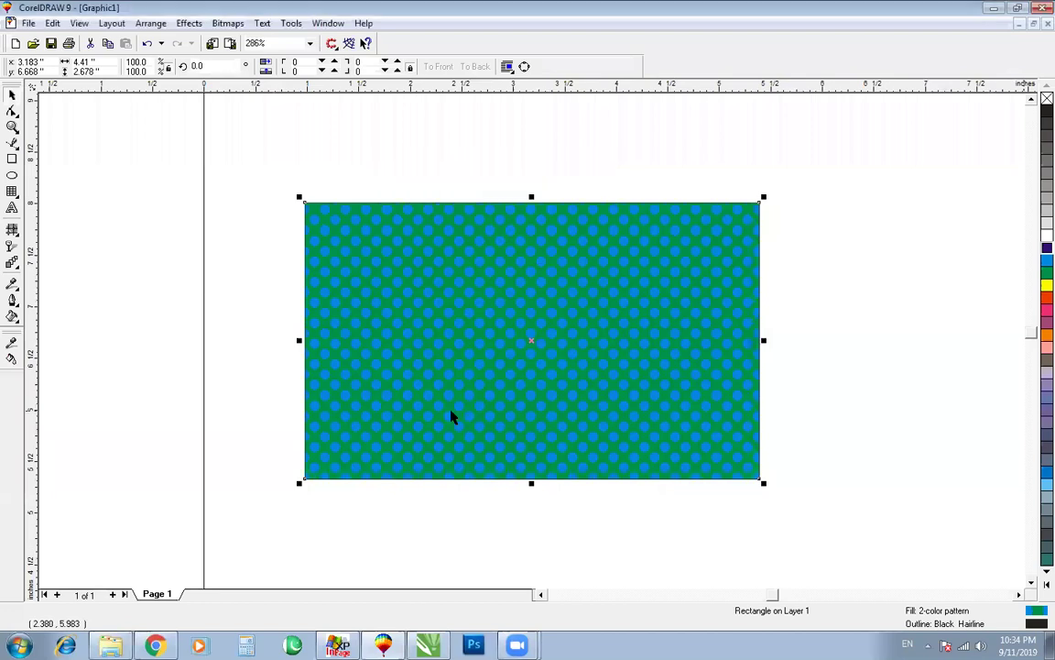
Step: Change the dot pattern's colors to pink for the front and yellow for the back
double_click(1032, 611)
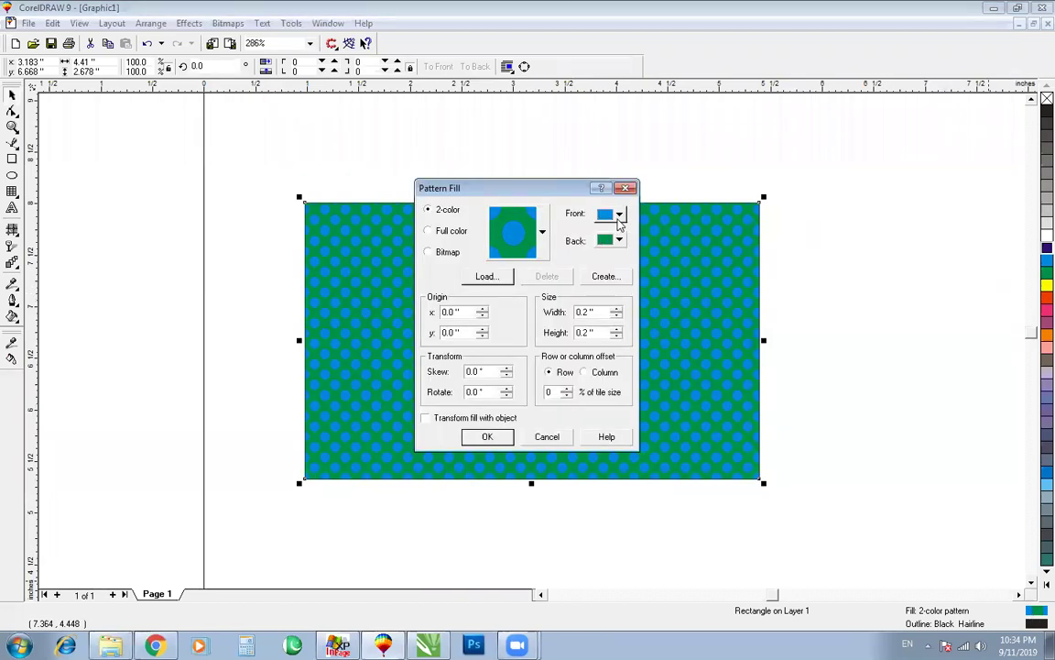
click(618, 214)
click(614, 239)
click(619, 240)
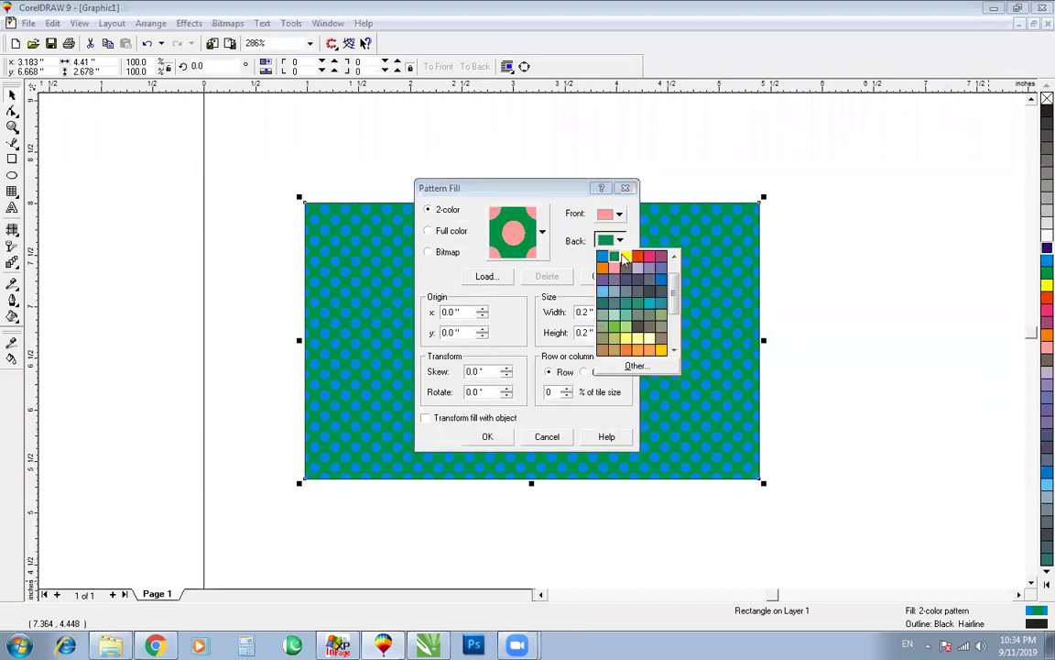
click(623, 256)
click(488, 436)
Step: Change the dot pattern's front color to light yellow
double_click(1032, 613)
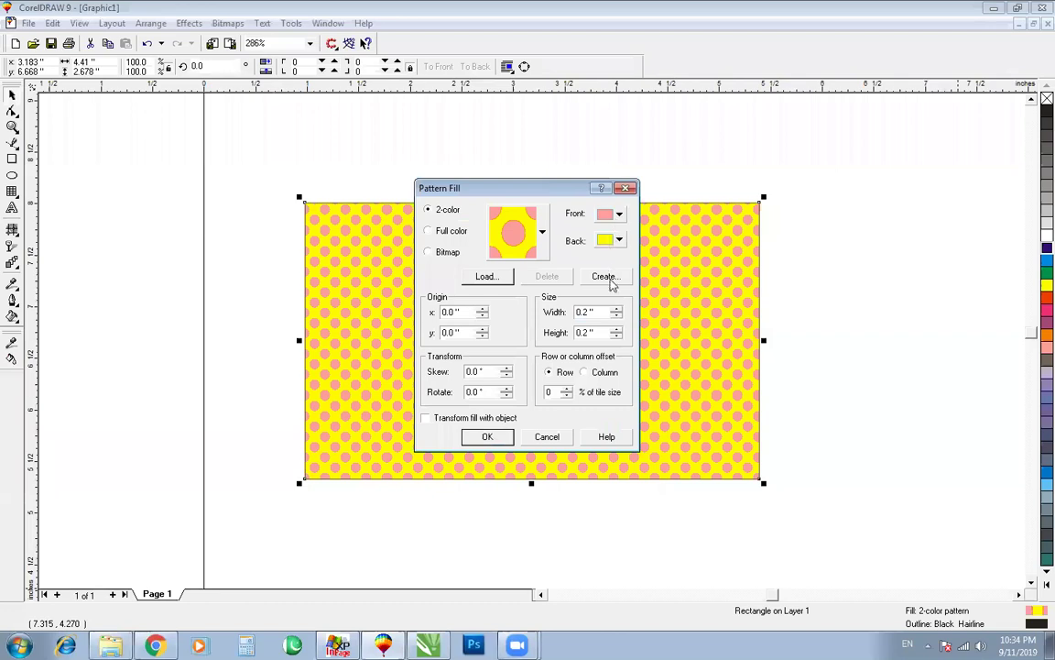
click(618, 214)
click(623, 316)
click(488, 436)
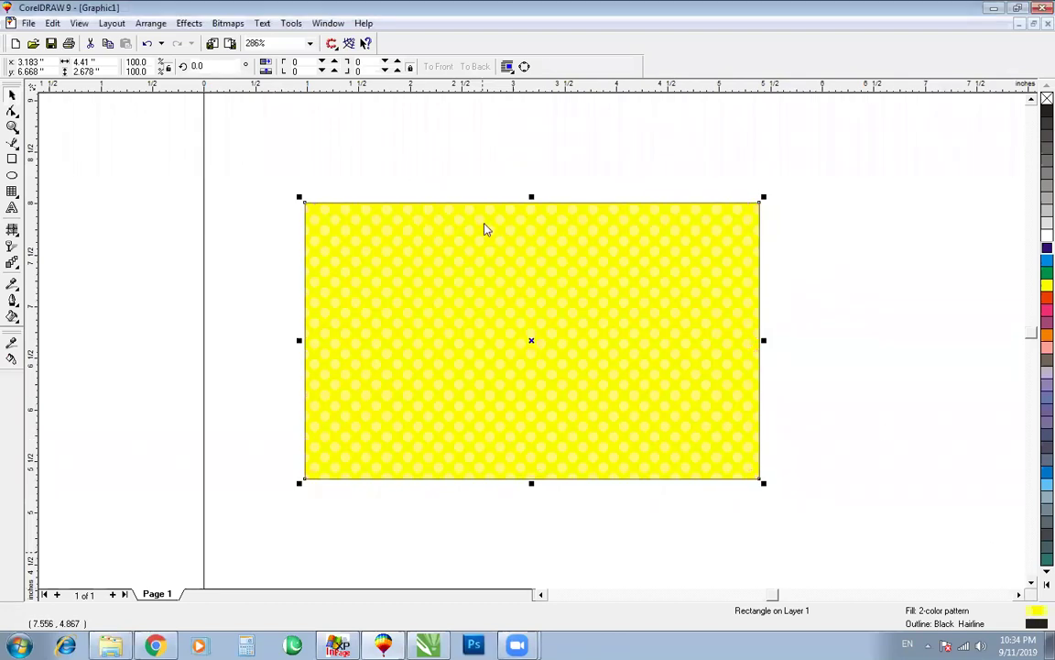
Step: Replace the rectangle's dot pattern with the gray gradient checkerboard from the Full color patterns
click(428, 231)
click(492, 211)
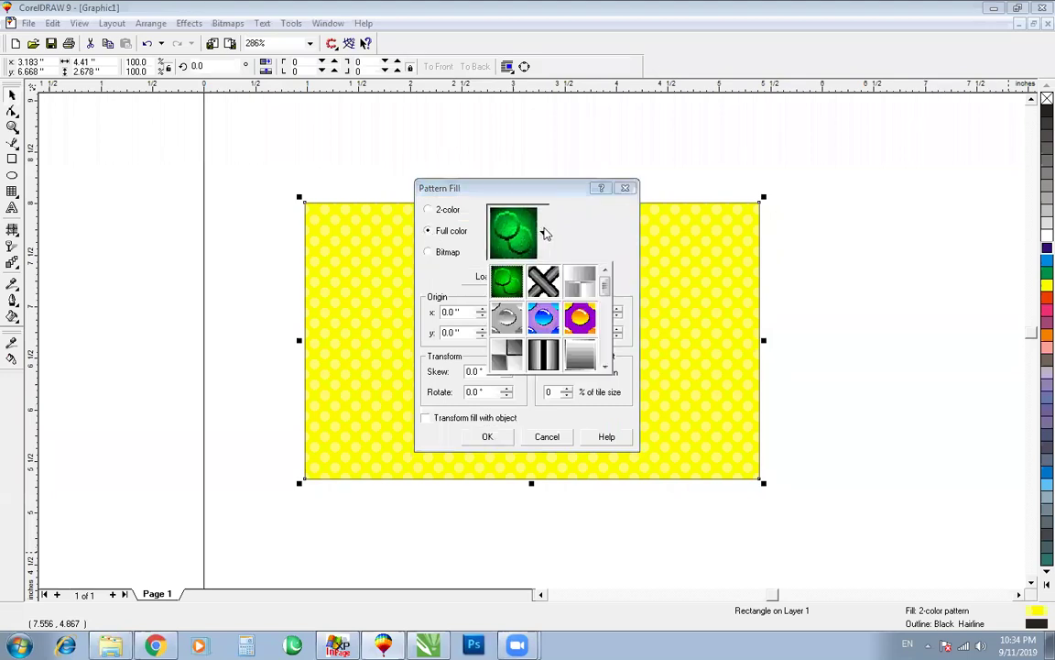
click(516, 362)
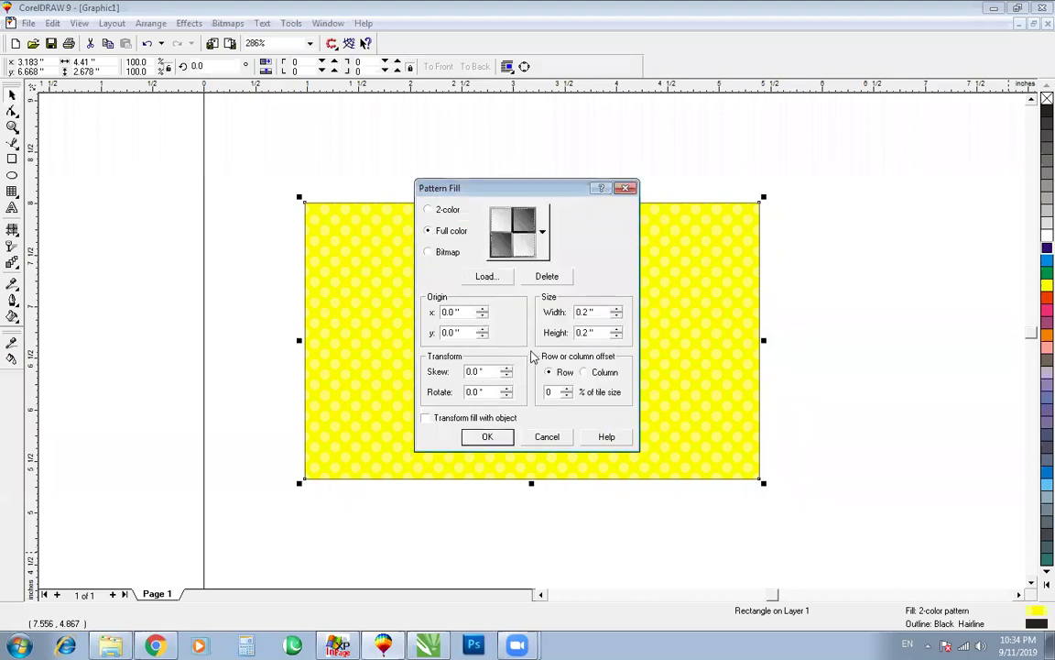
click(495, 437)
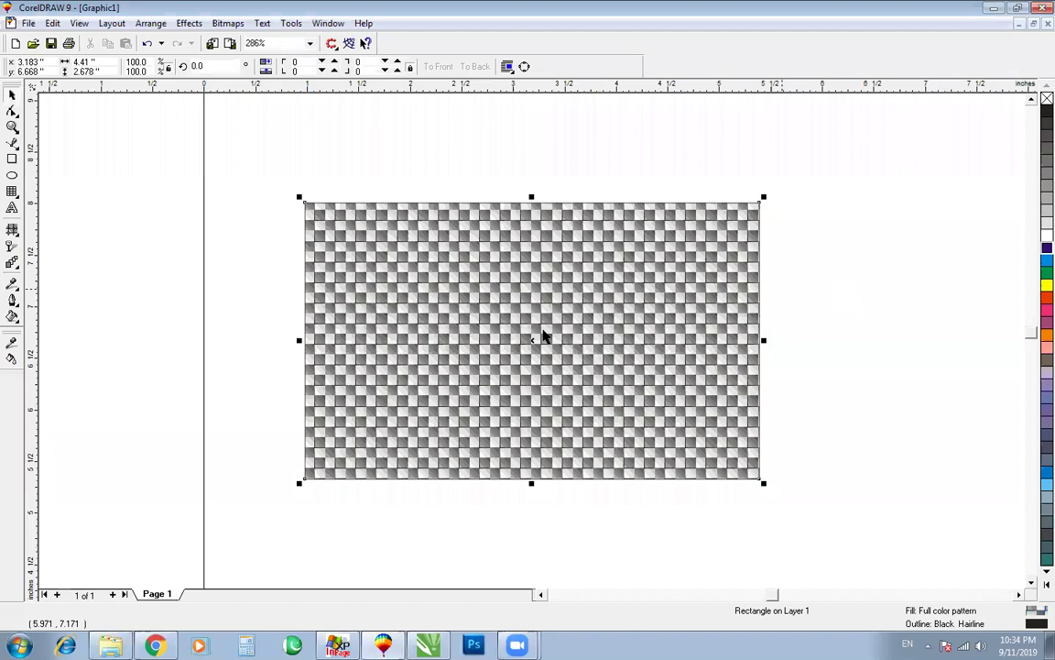
key(shift+F2)
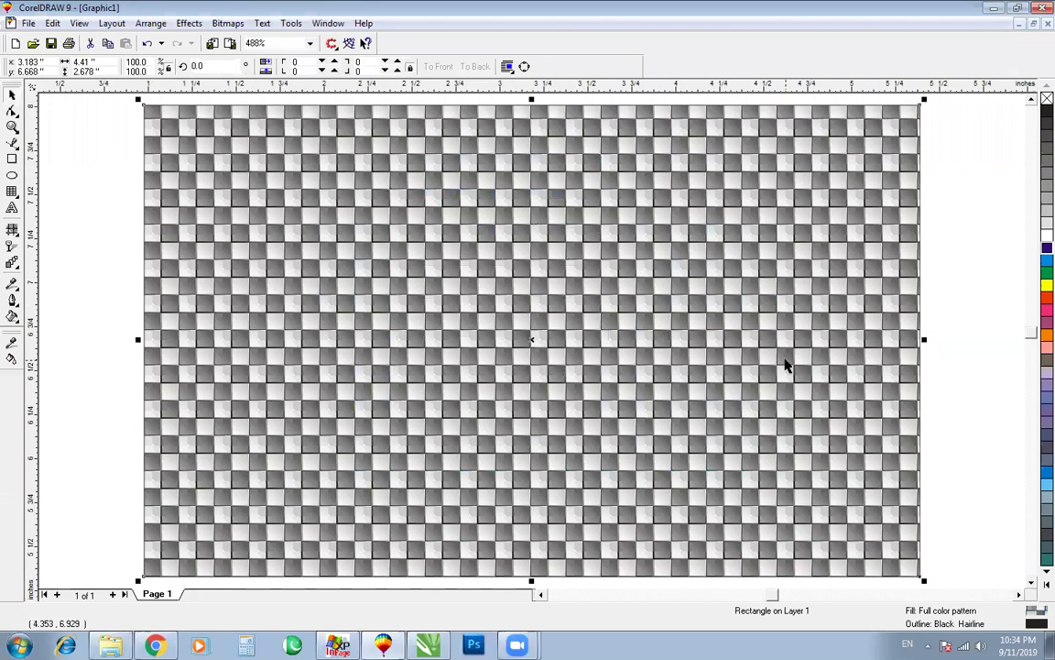
key(F3)
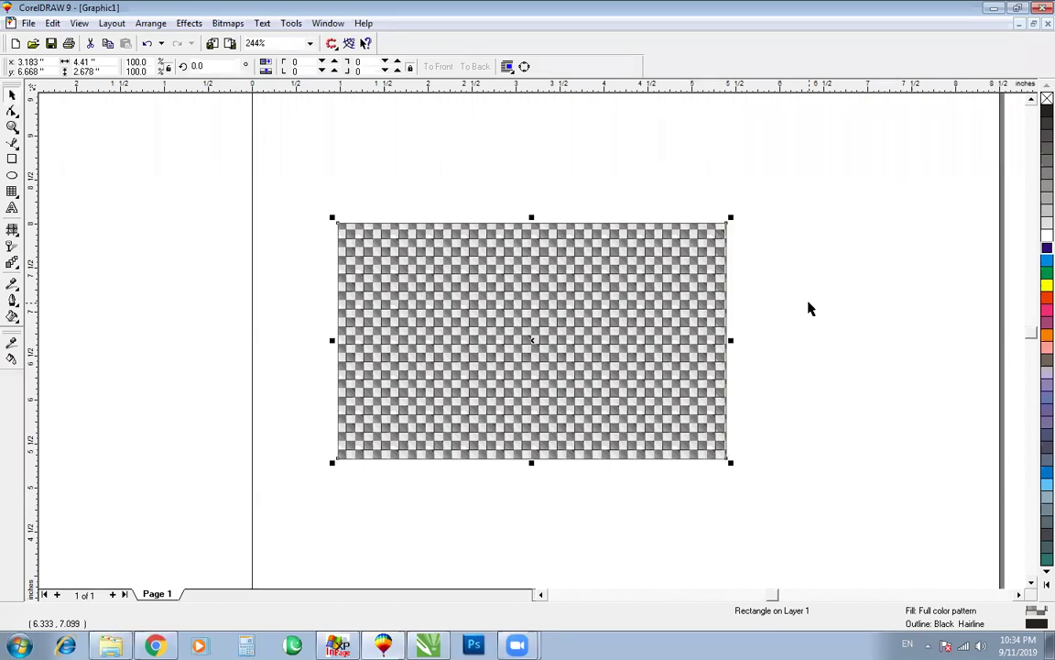
Step: Delete the pattern-filled rectangle and draw a new unfilled rectangle about 3.73 inches wide on the page
key(Delete)
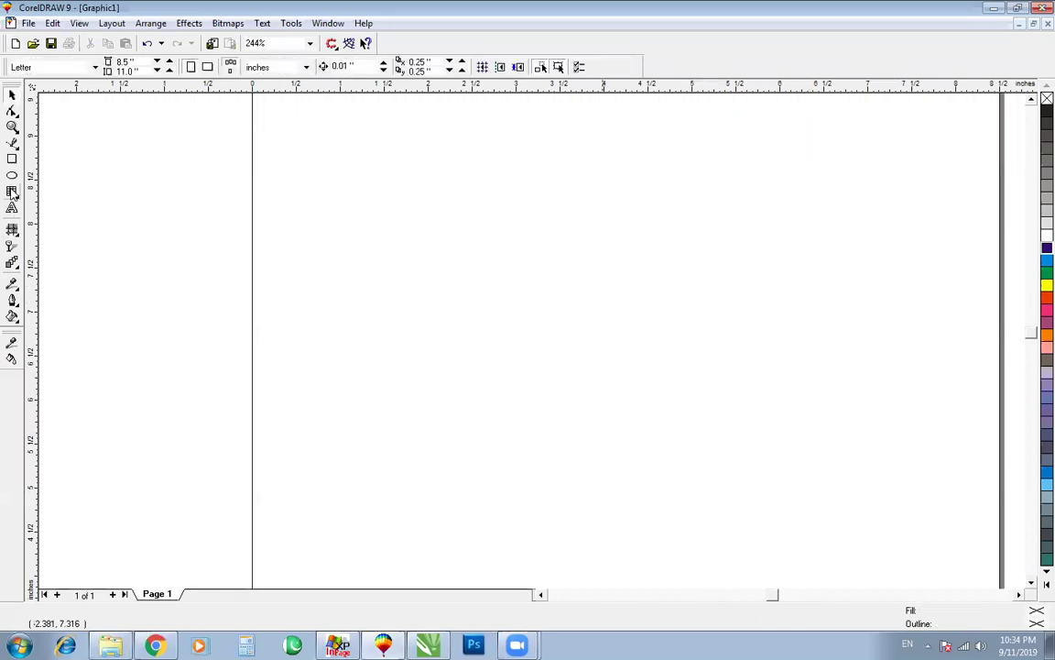
drag(494, 302, 568, 337)
drag(424, 283, 738, 442)
click(11, 159)
drag(500, 277, 826, 411)
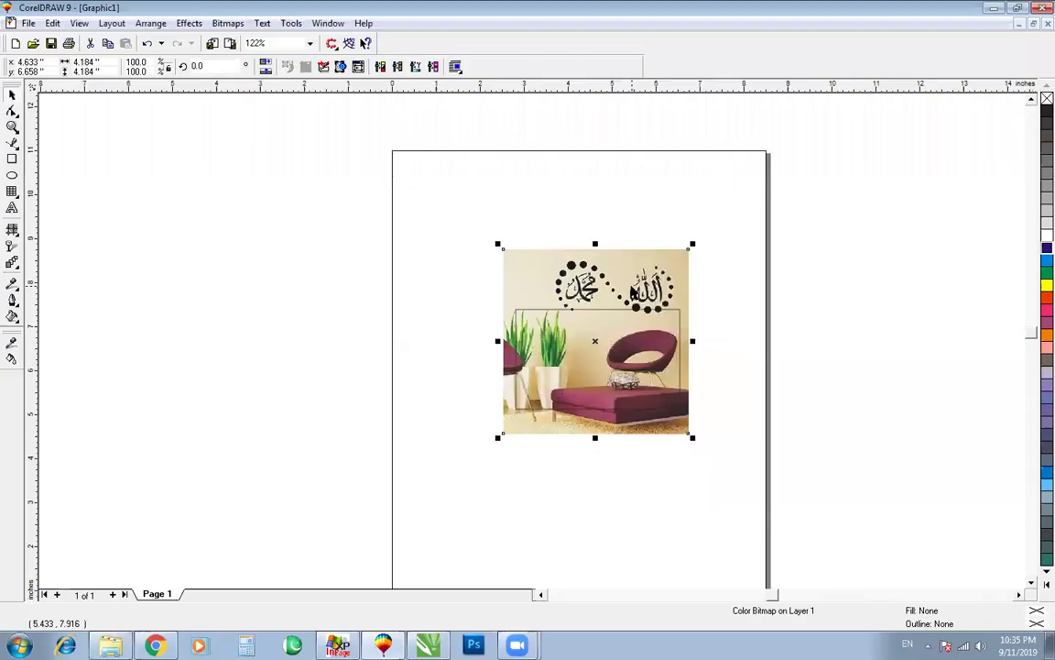
Step: Select the rectangle lying over the room picture and trim its height from the upper edge to about 2.18 inches
key(F2)
drag(403, 123, 768, 544)
mouse_move(329, 226)
mouse_down()
mouse_move(640, 375)
mouse_move(800, 527)
mouse_up()
scroll(802, 527, up, 3)
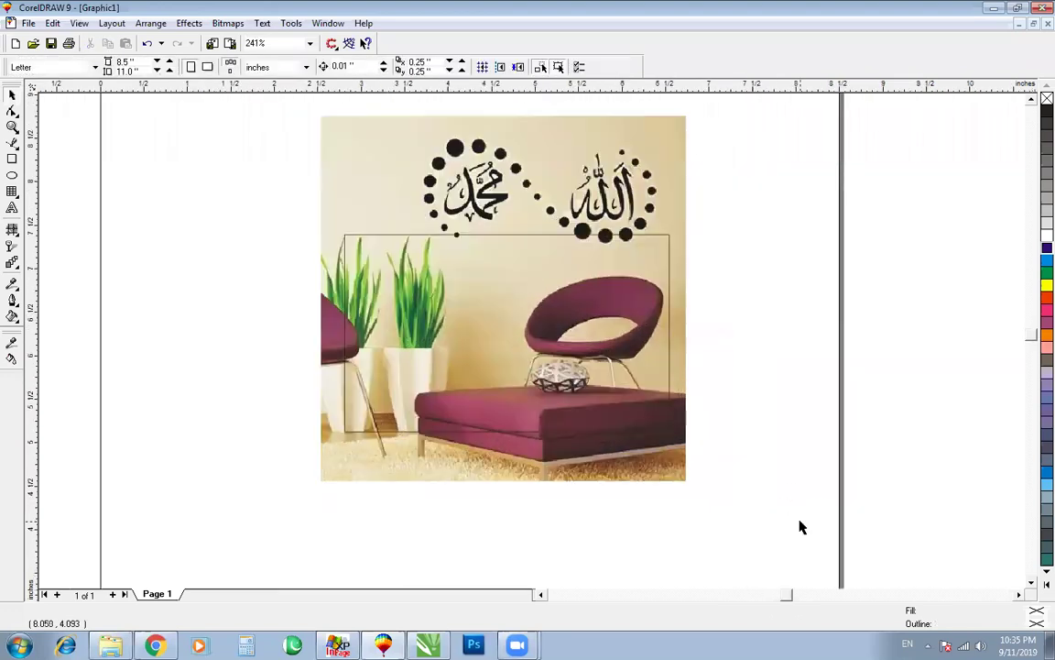
click(527, 239)
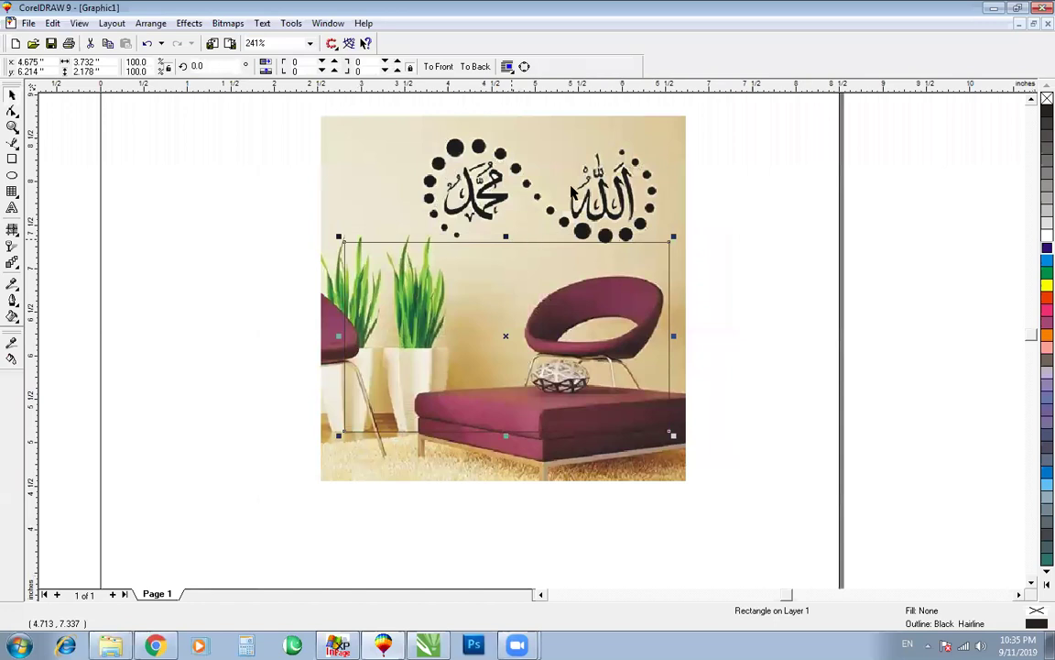
Step: PowerClip the room picture inside the unfilled rectangle lying over it
click(572, 191)
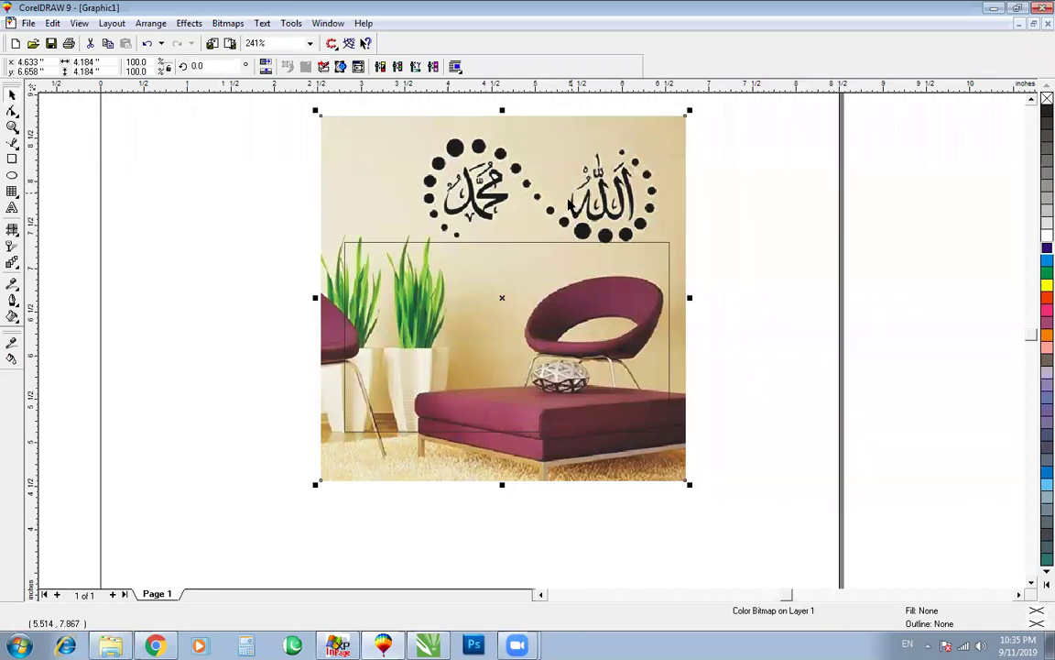
click(188, 23)
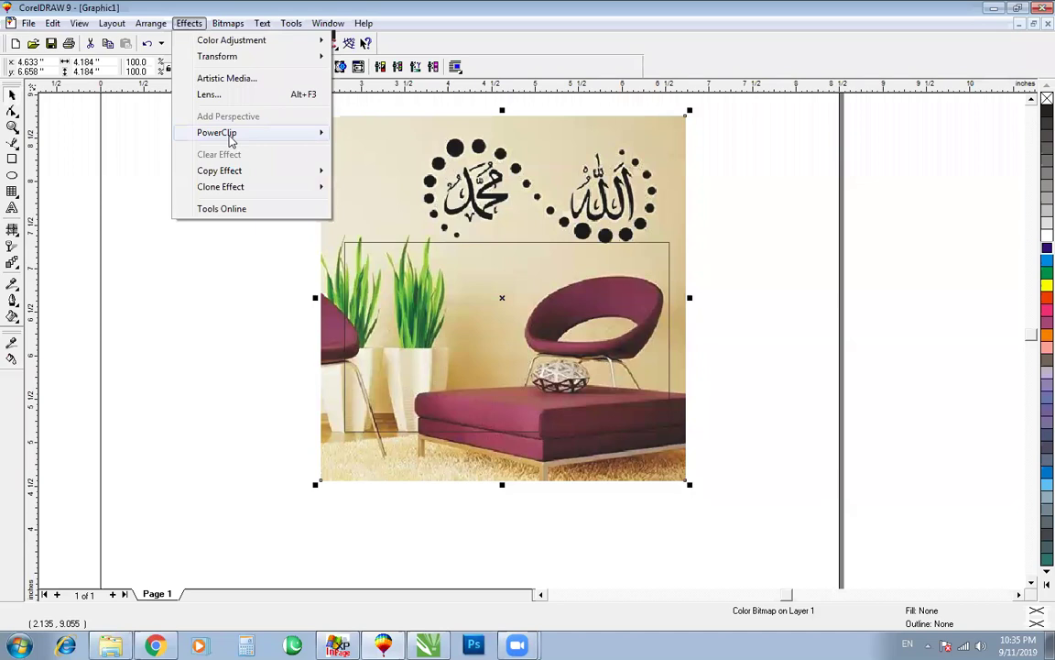
click(394, 132)
click(346, 242)
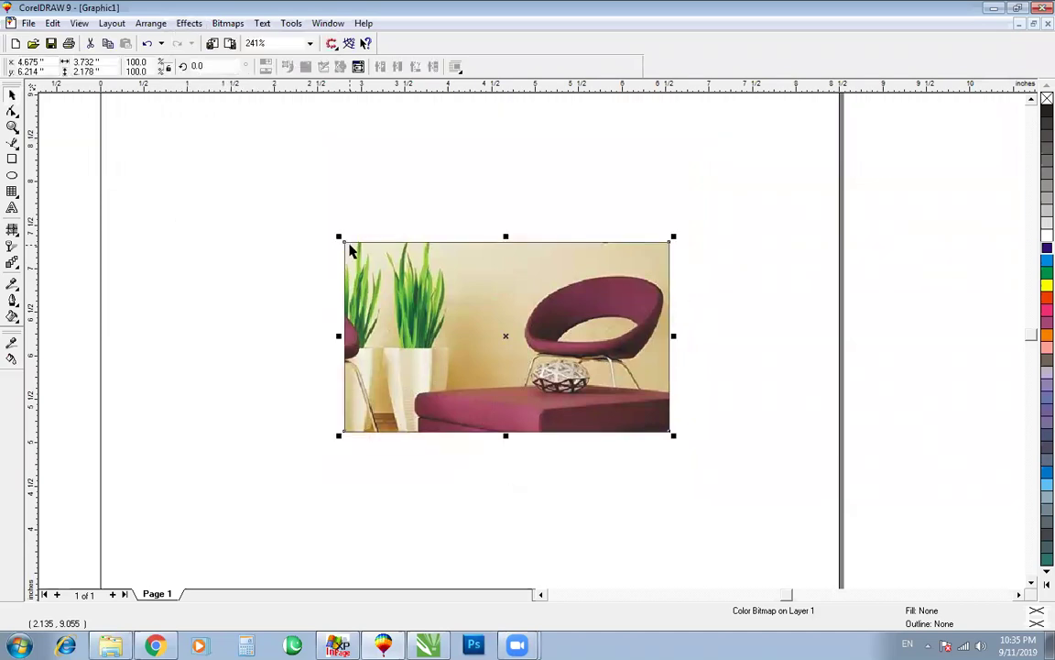
click(547, 202)
key(F3)
key(F4)
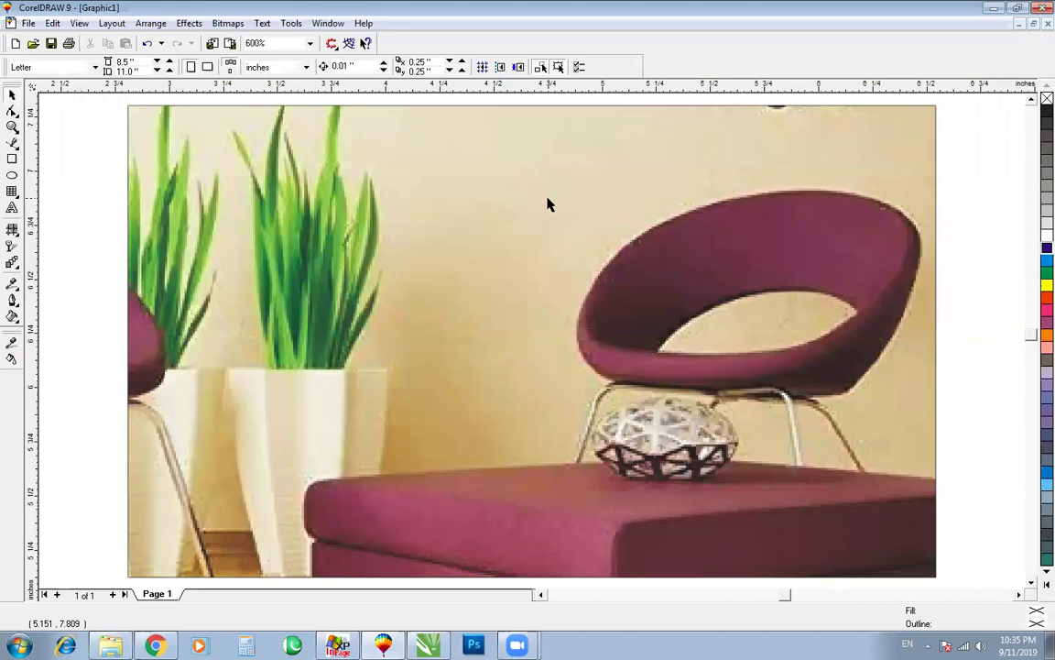
click(547, 204)
key(F3)
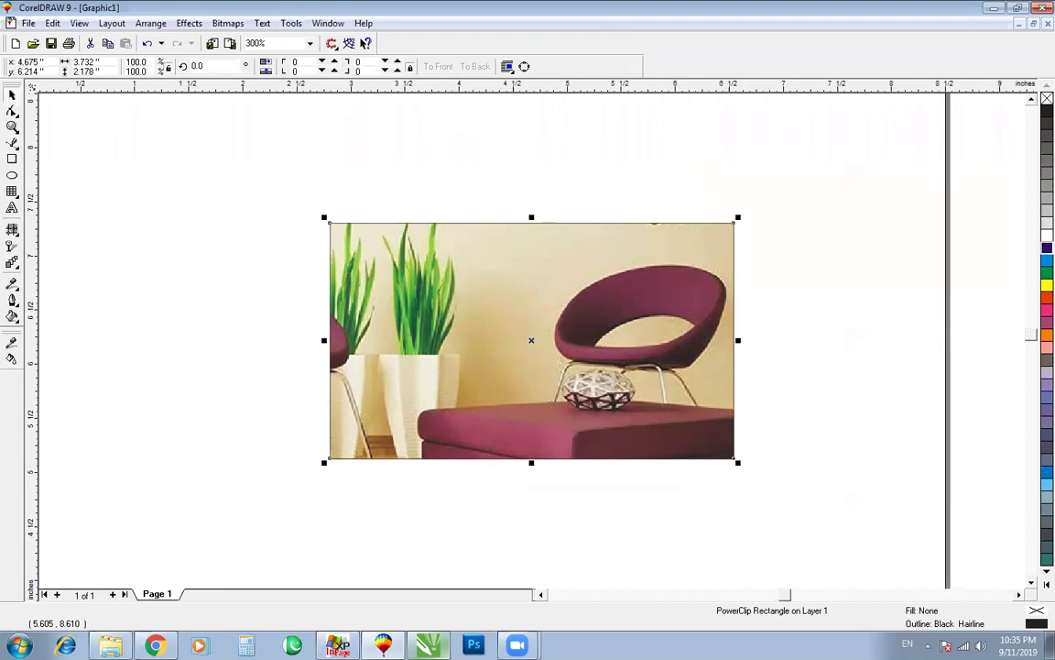
click(515, 641)
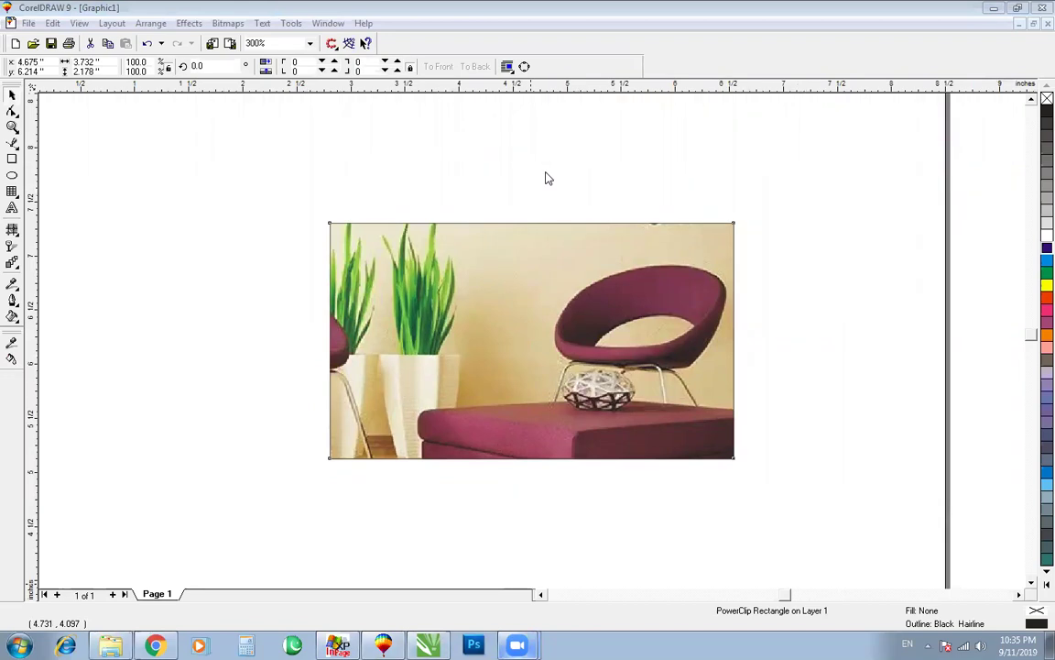
Step: Add an artistic text letter "A" over the clipped picture, enlarged to about 124 pt and set in Arial
click(12, 209)
click(501, 327)
text(A)
key(ctrl+space)
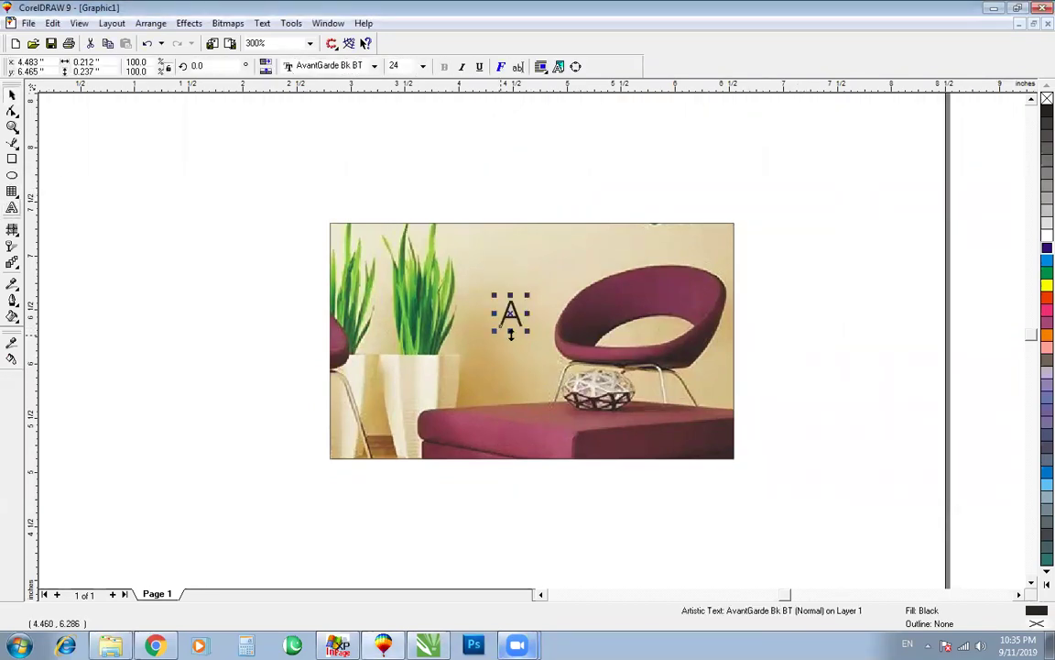
drag(529, 332, 575, 384)
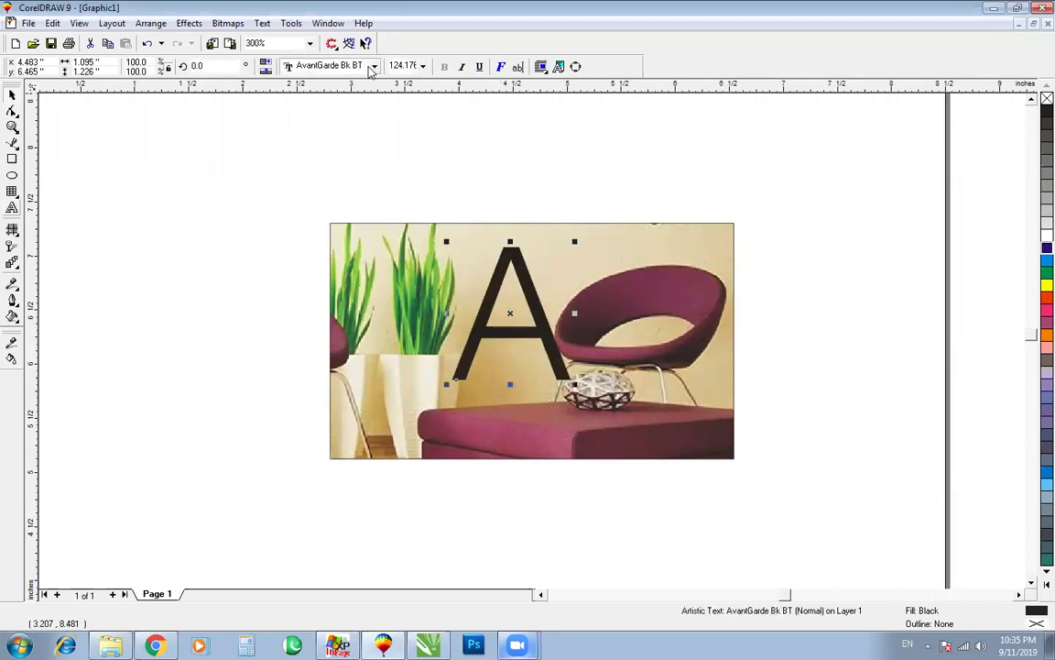
click(332, 66)
click(302, 94)
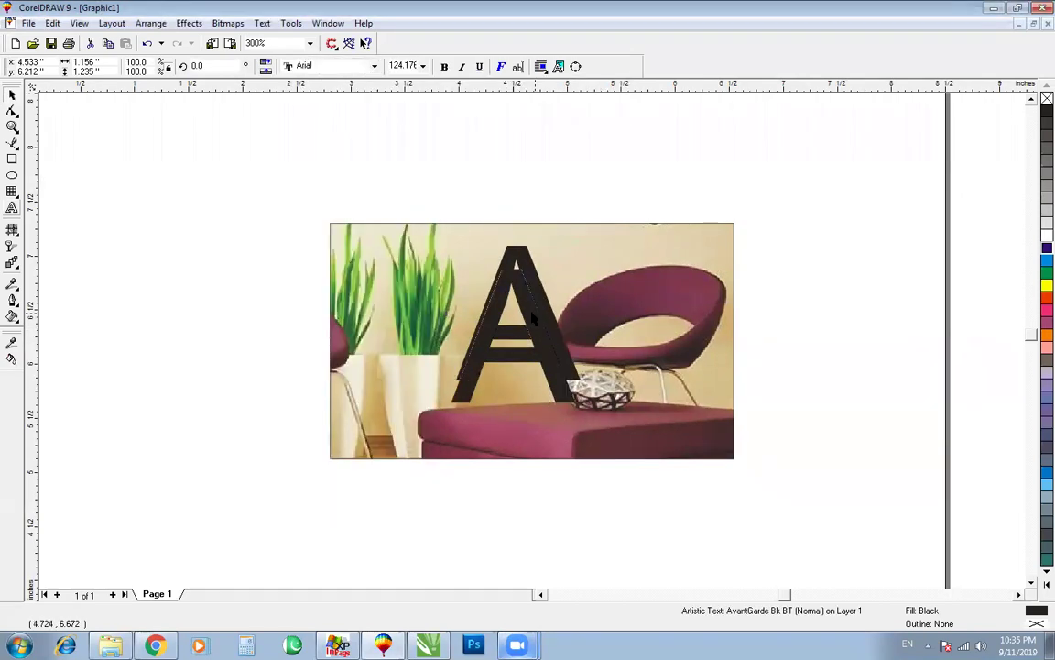
Step: Fill the letter A with white and give it a red outline
key(F2)
drag(341, 211, 799, 492)
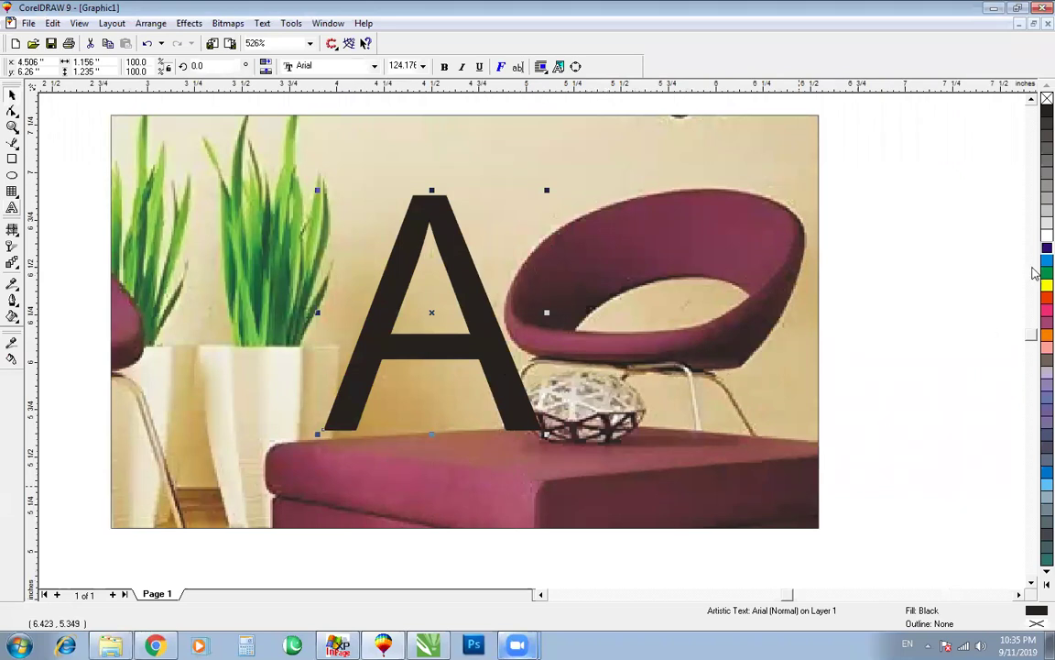
click(1047, 235)
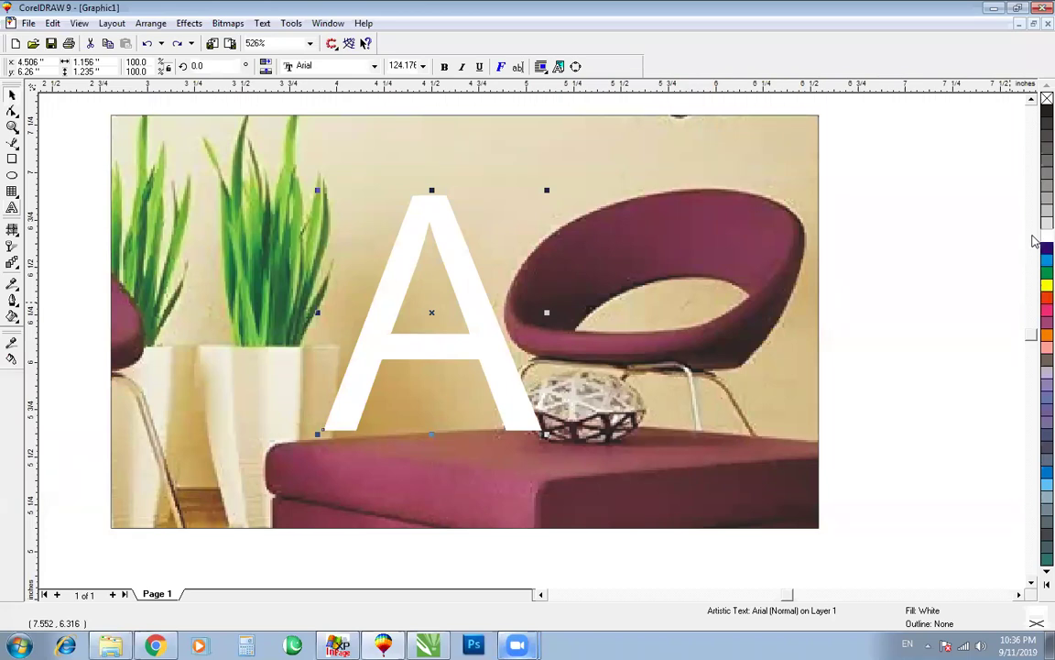
right_click(1047, 298)
Step: Set the letter A's outline width to 3 points
drag(375, 163, 589, 318)
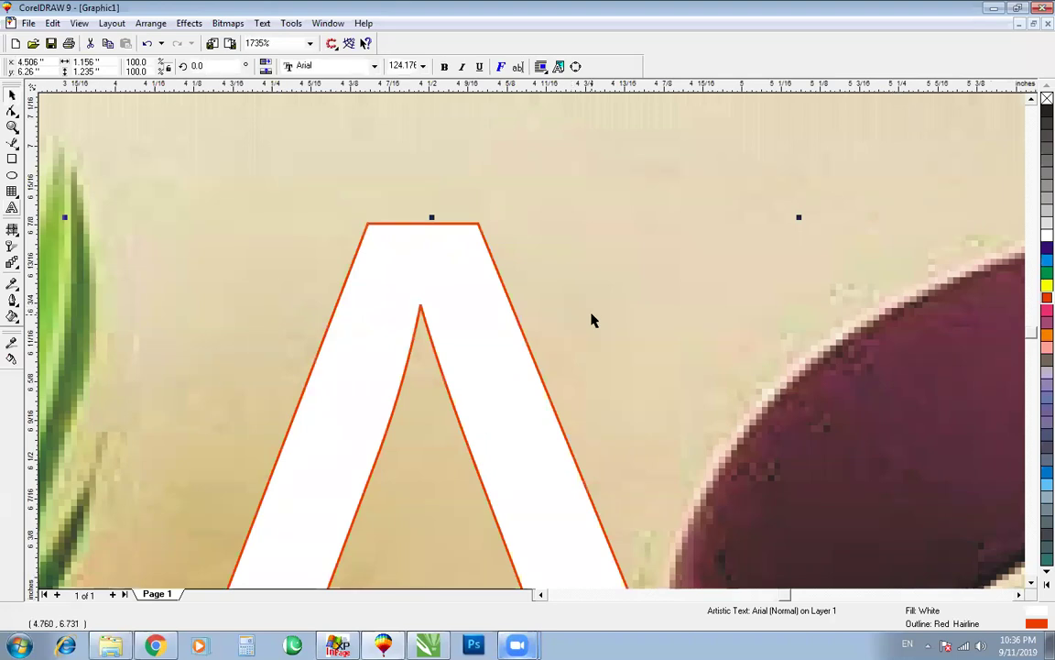
key(F12)
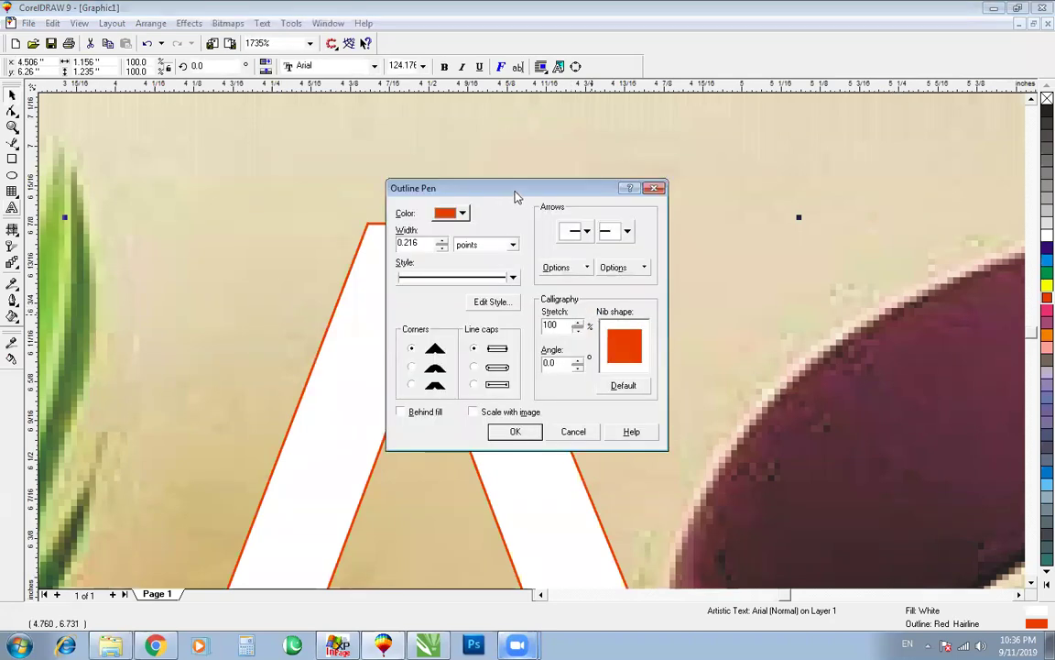
drag(520, 192, 737, 192)
double_click(641, 240)
click(640, 239)
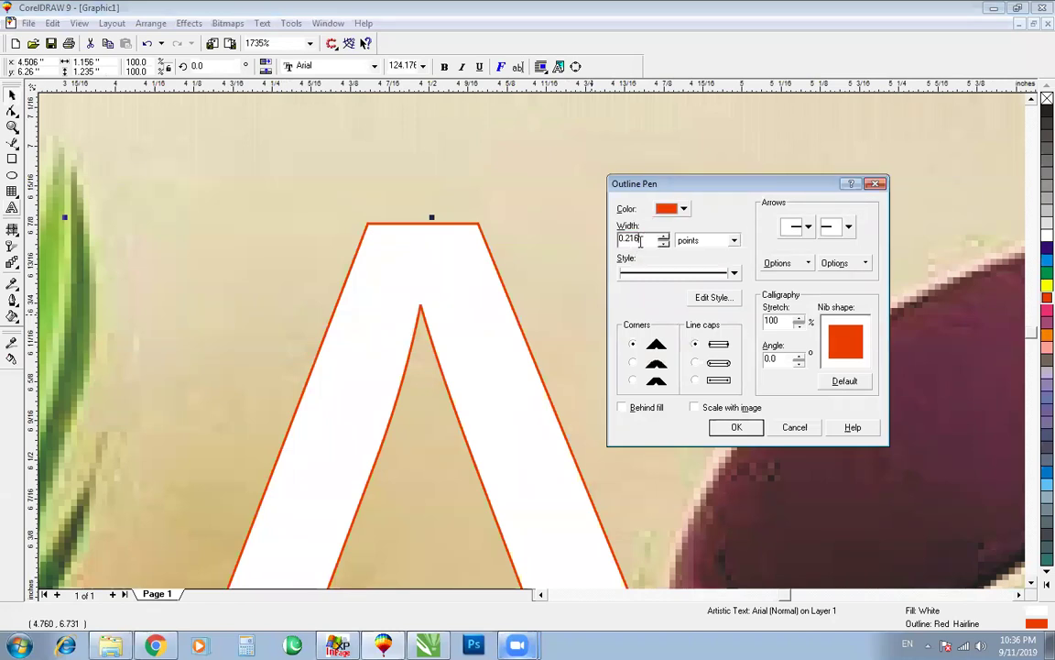
double_click(641, 240)
text(3)
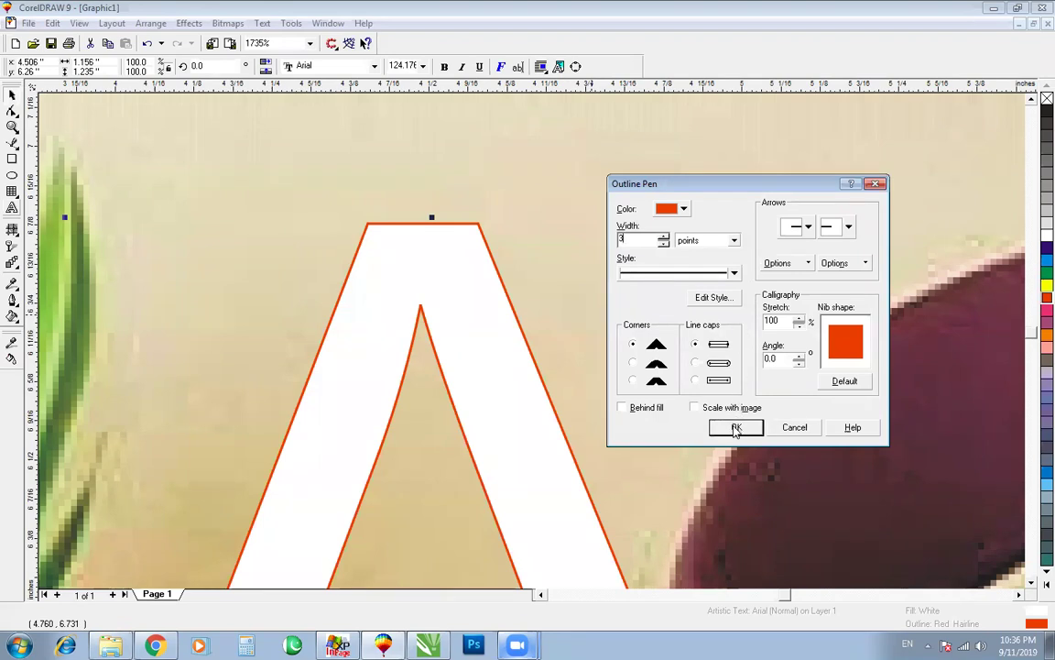
click(736, 428)
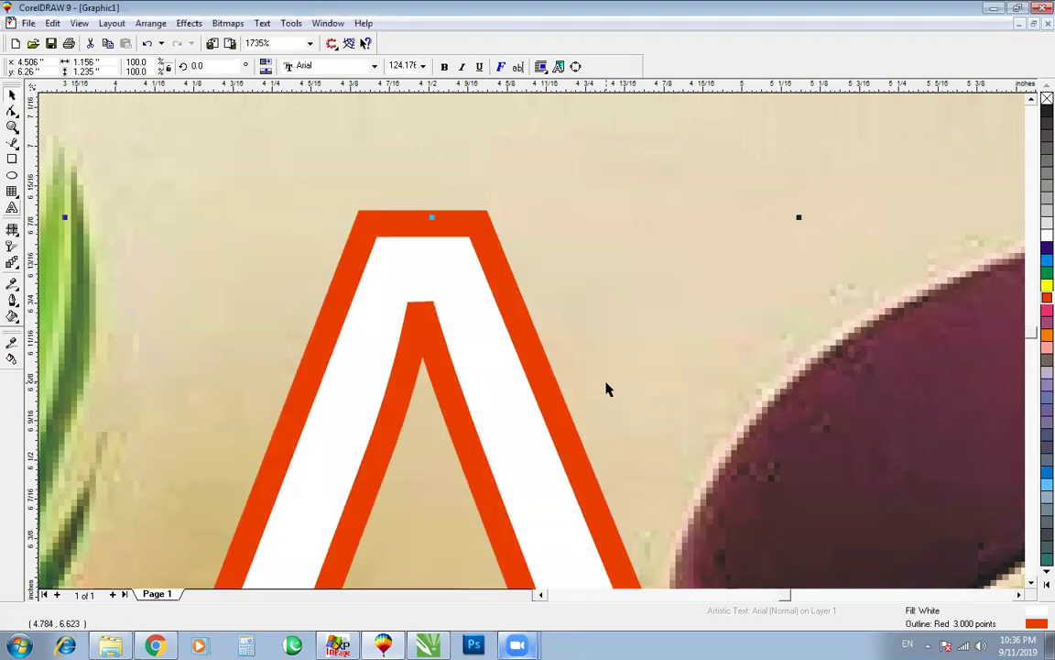
Step: Give the letter's outline round corners and enable Behind fill and Scale with image
key(F3)
key(F2)
drag(318, 157, 632, 451)
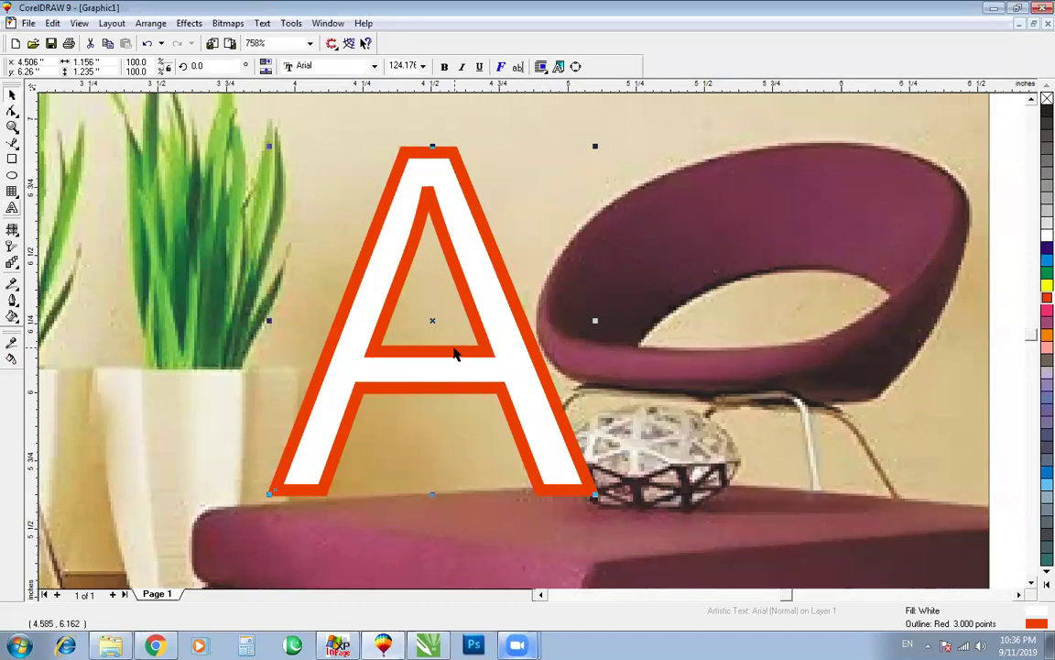
key(F12)
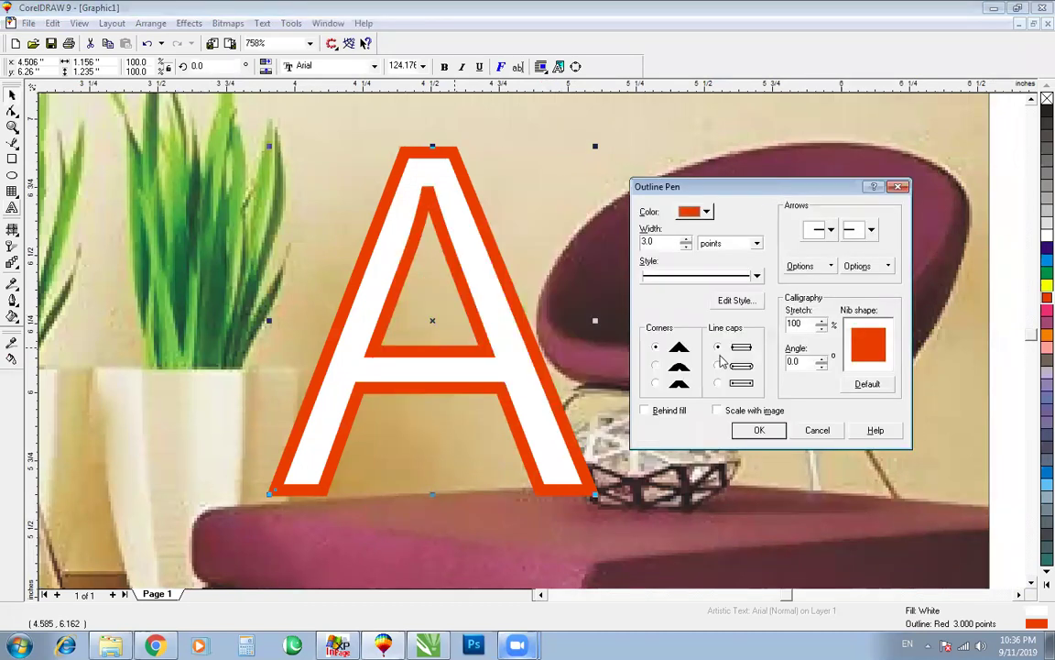
click(655, 366)
click(645, 410)
click(722, 411)
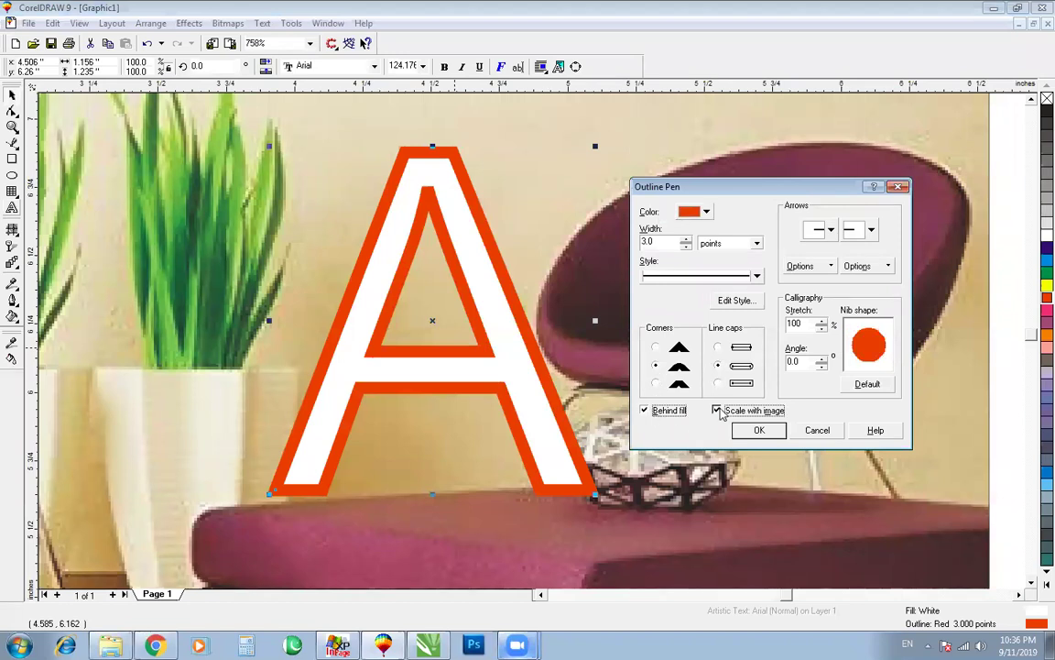
click(757, 430)
Step: Examine the rounded outline corners at the top of the letter A up close
key(F2)
drag(367, 128, 579, 227)
scroll(566, 258, down, 4)
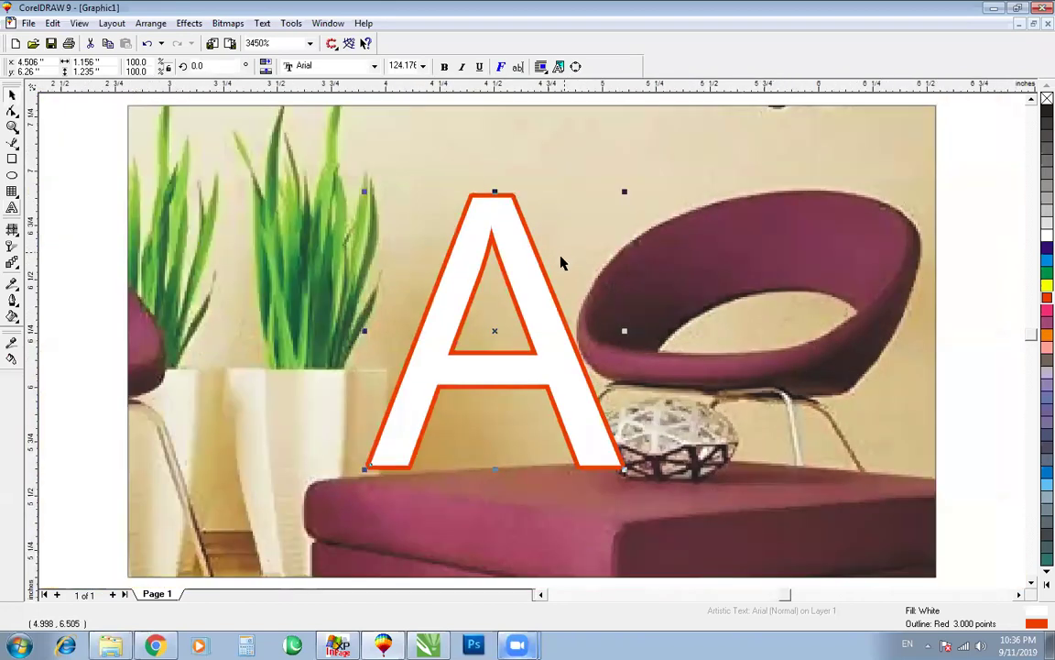
scroll(519, 169, up, 4)
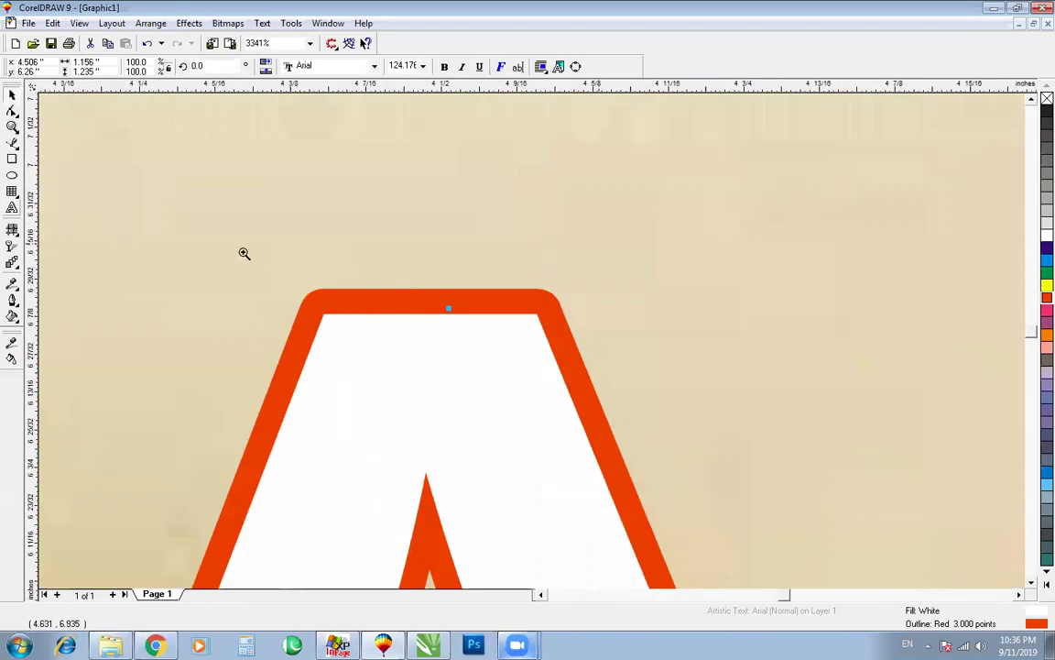
drag(242, 249, 652, 360)
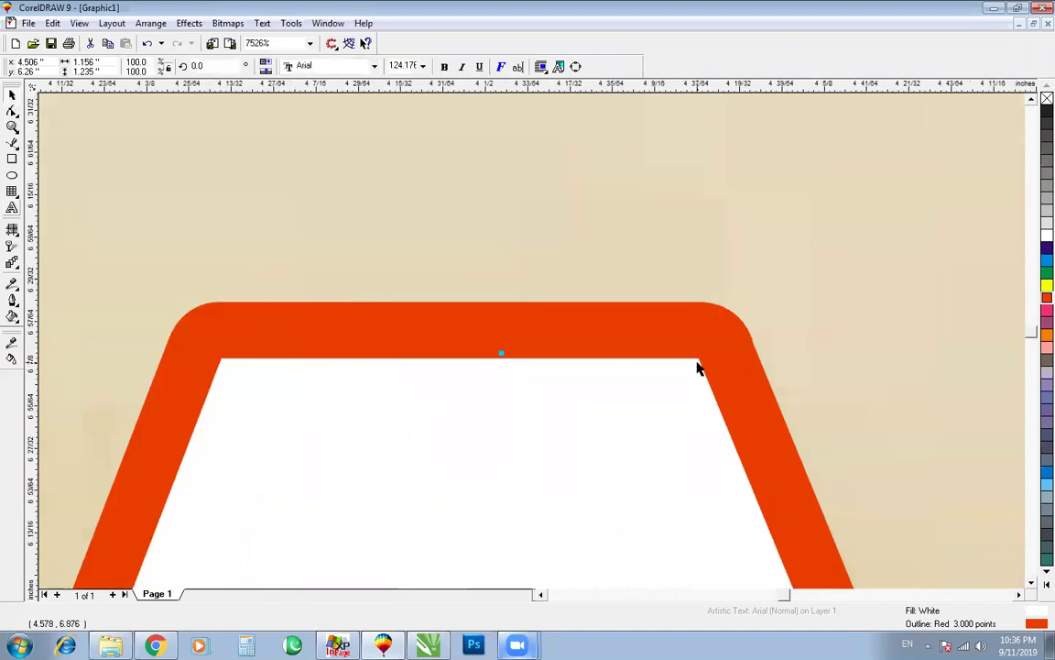
scroll(701, 365, down, 5)
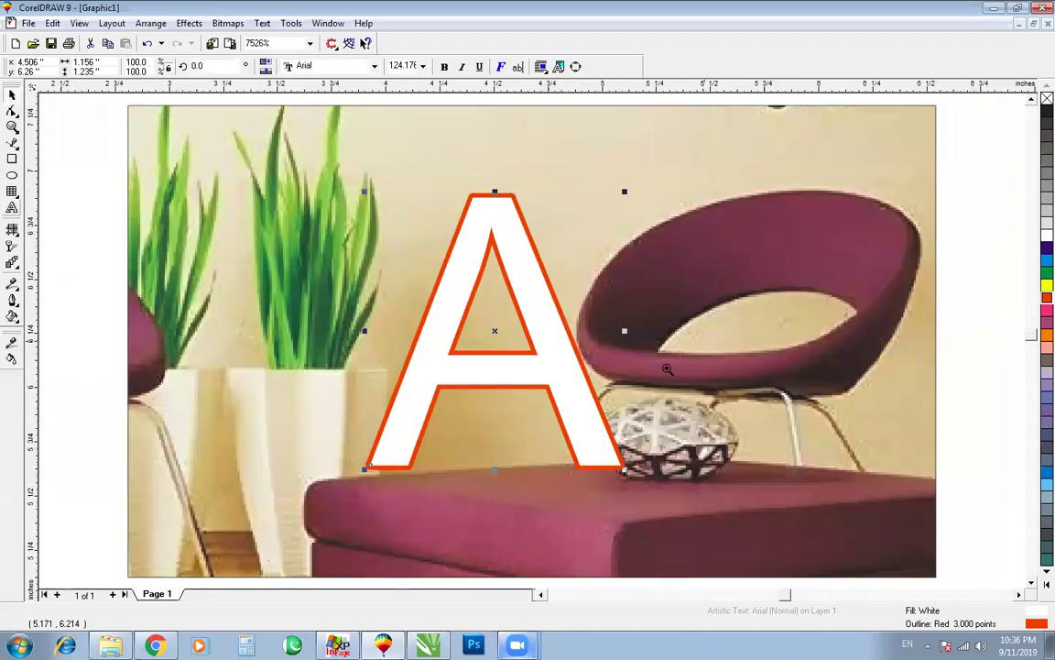
scroll(518, 229, up, 2)
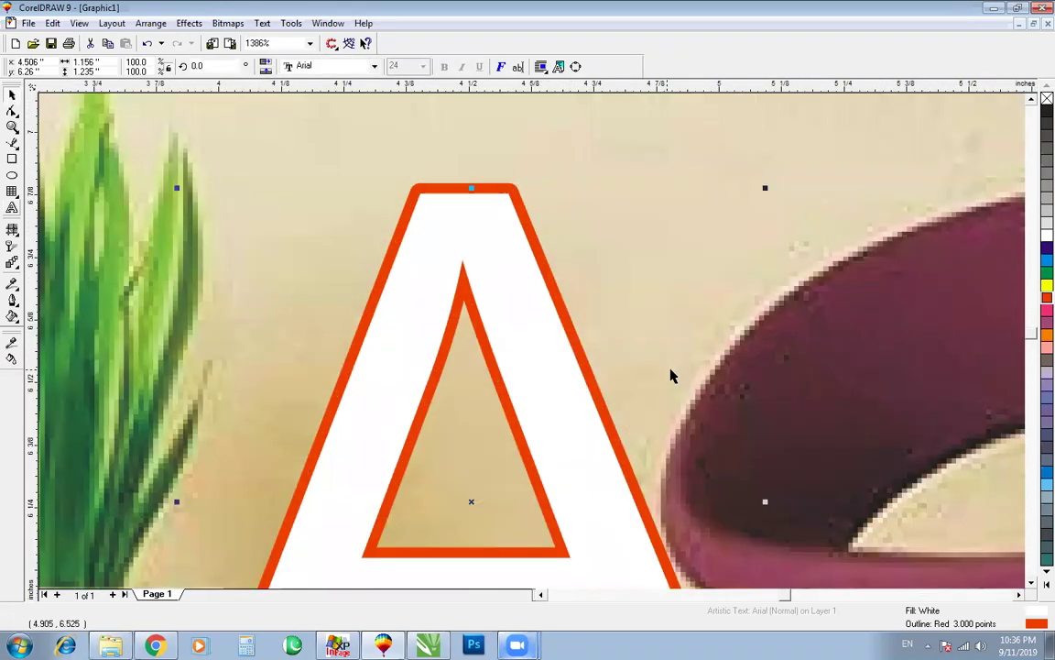
Step: Change the letter's outline to sharp corners and flat line caps, and check its upper corners
double_click(1036, 624)
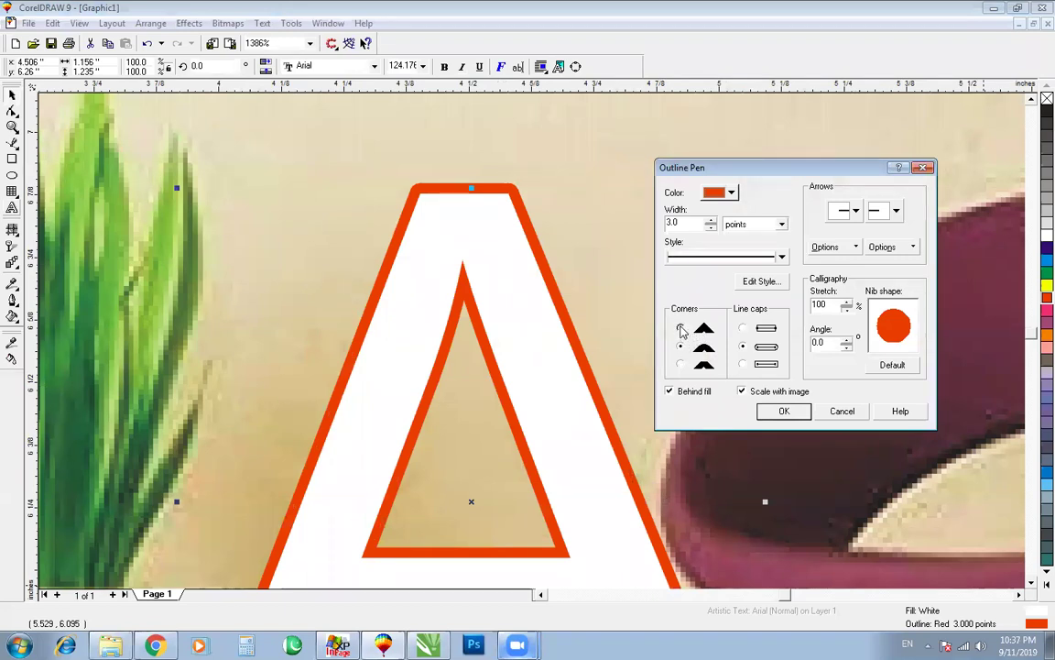
click(680, 328)
click(743, 328)
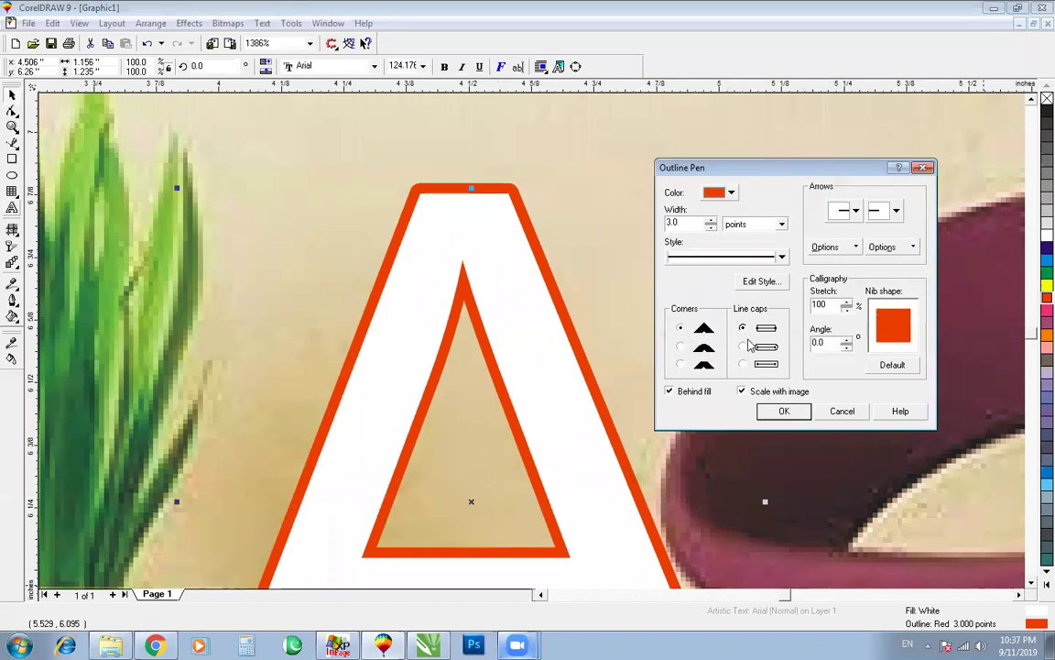
key(Return)
key(F2)
drag(459, 148, 636, 283)
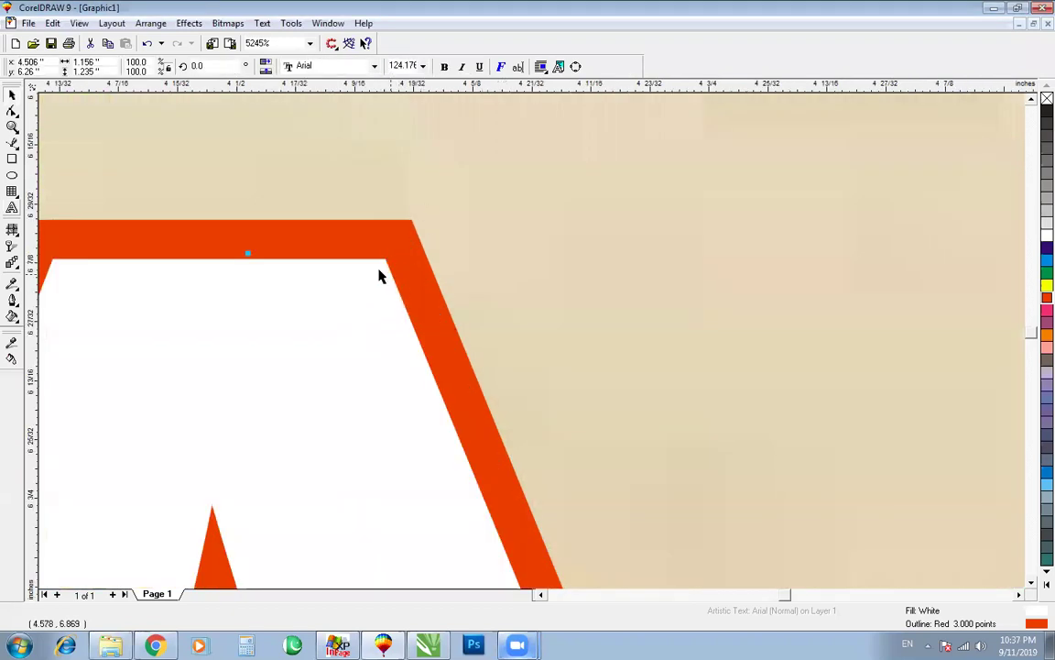
key(F3)
key(F3)
key(F2)
drag(412, 162, 647, 359)
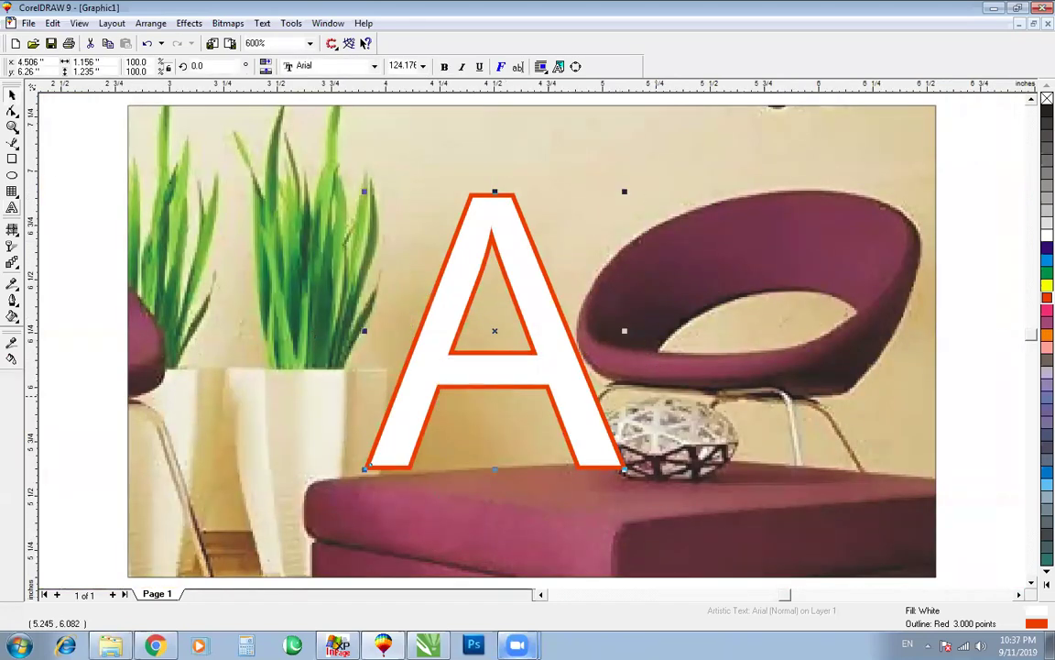
click(517, 645)
click(531, 615)
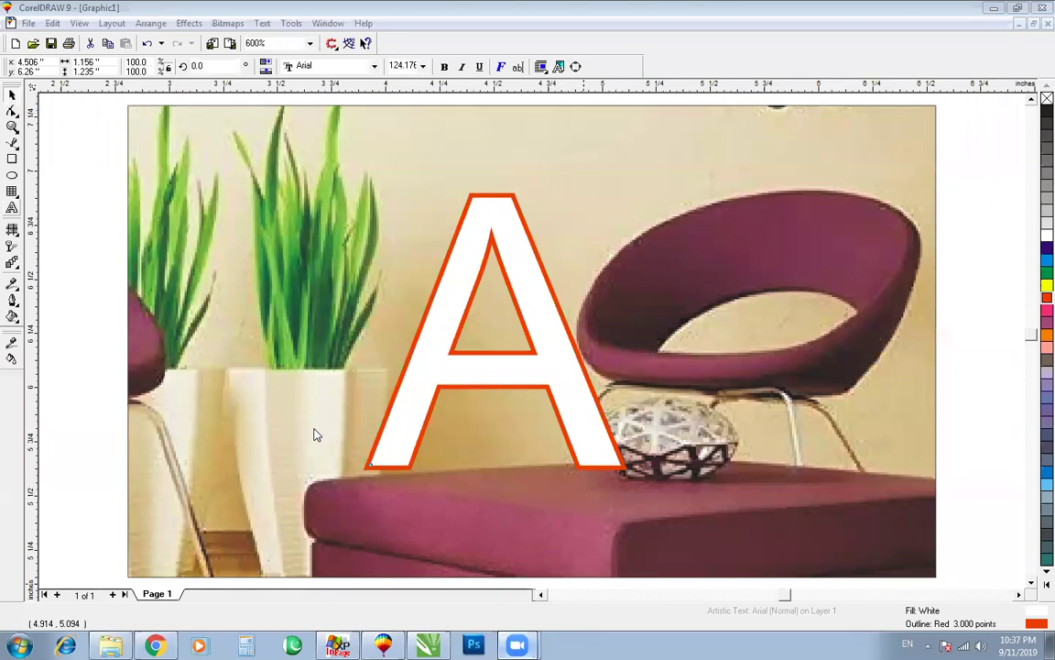
Step: Switch to CorelDRAW X7, extract the contents of the PowerClip rectangle and delete the extracted picture
click(438, 642)
right_click(490, 358)
click(556, 229)
click(742, 278)
click(492, 308)
key(Delete)
Step: Set the empty PowerClip rectangle's frame type to None
right_click(506, 335)
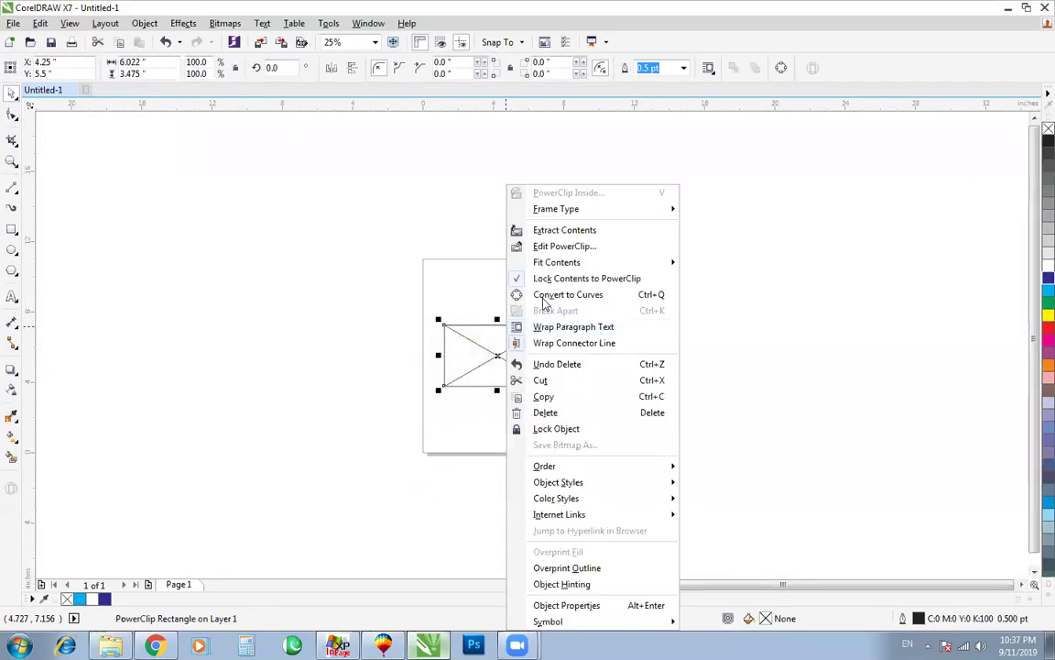
mouse_move(632, 210)
click(706, 246)
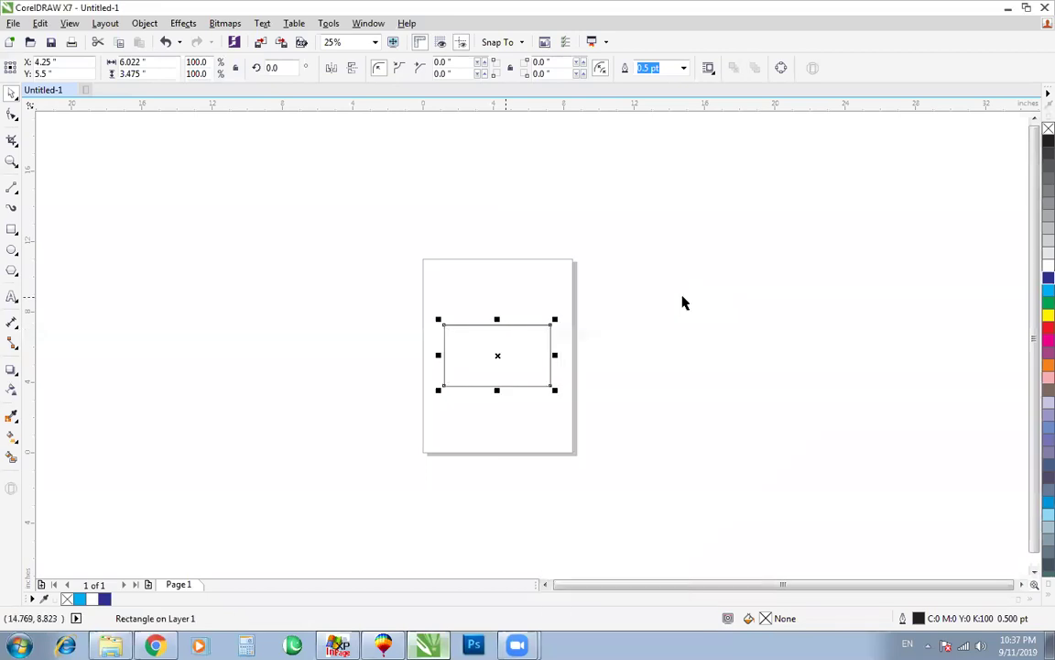
click(683, 302)
scroll(683, 301, down, 2)
scroll(641, 298, up, 5)
scroll(537, 267, down, 3)
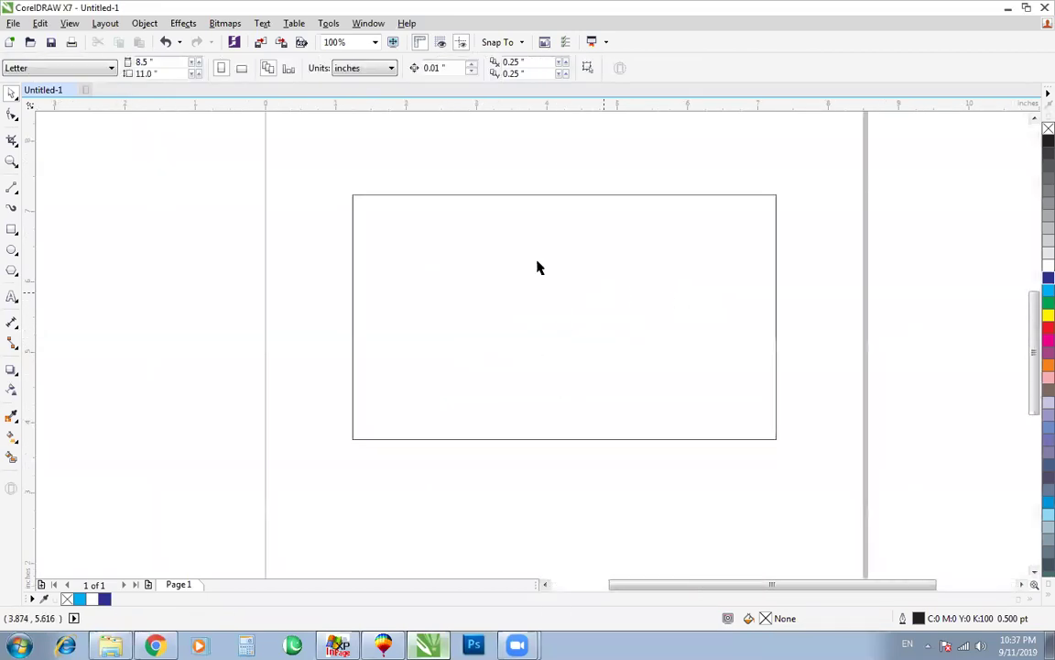
Step: Bring the room picture onto the page over the rectangle and try to PowerClip it into the rectangle
click(517, 213)
click(777, 250)
drag(784, 170, 349, 388)
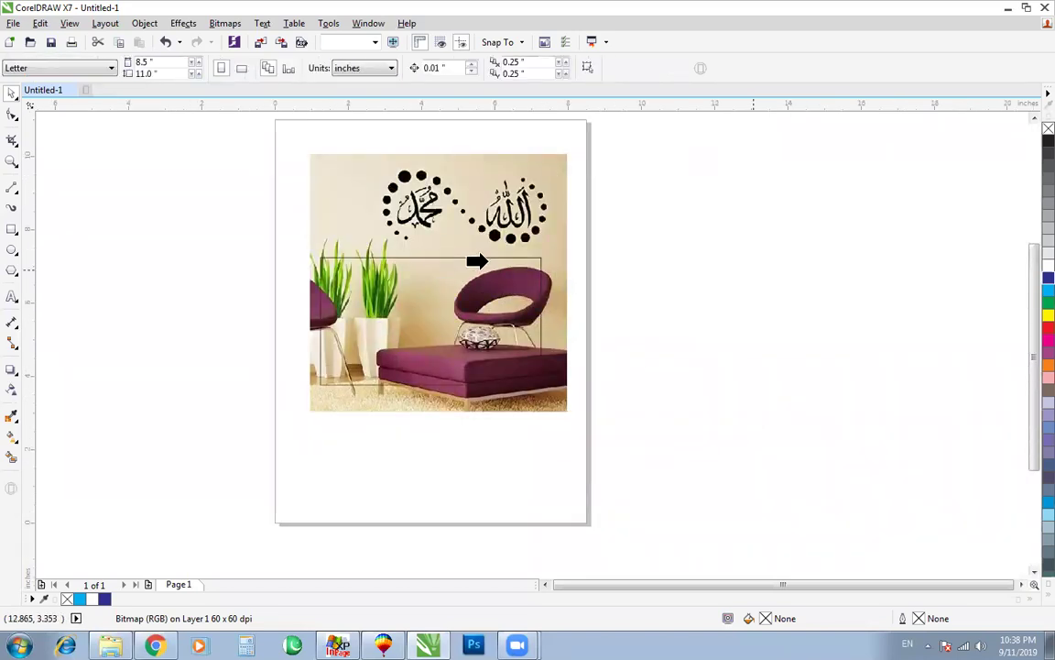
click(476, 261)
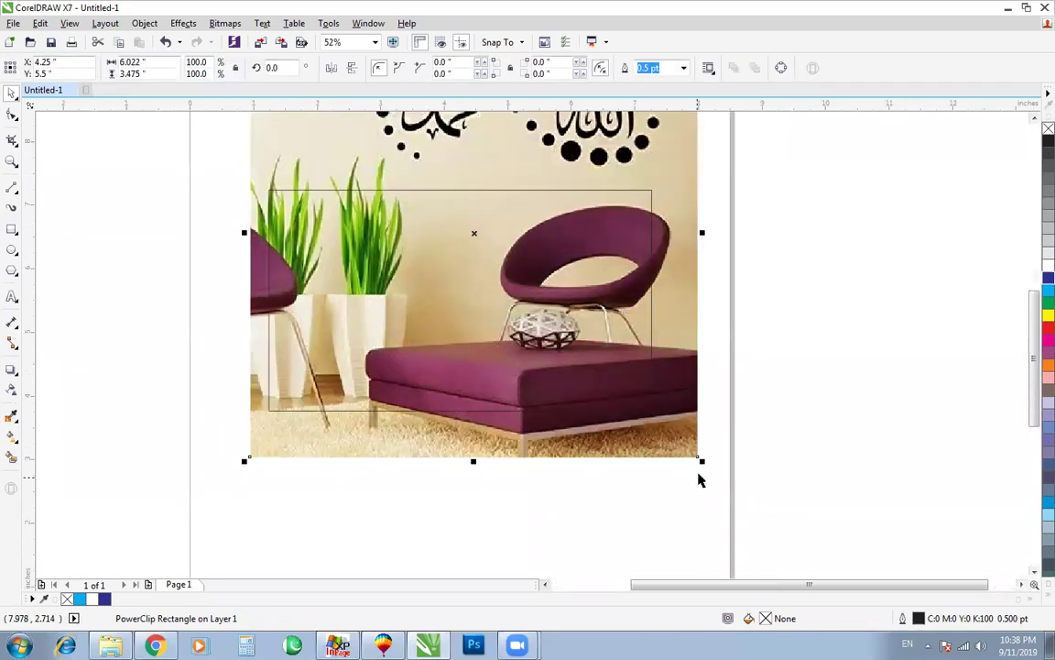
click(712, 370)
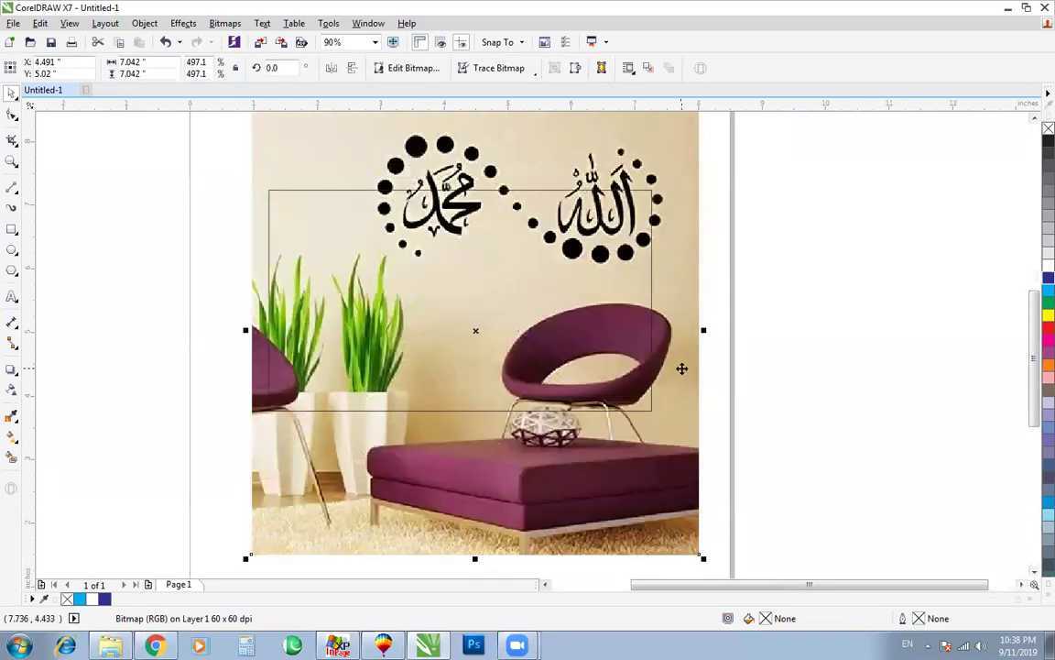
Step: Scale the loose room picture down to about 5.59 inches square and move it up and left so it partly overlaps the rectangle
scroll(684, 368, down, 2)
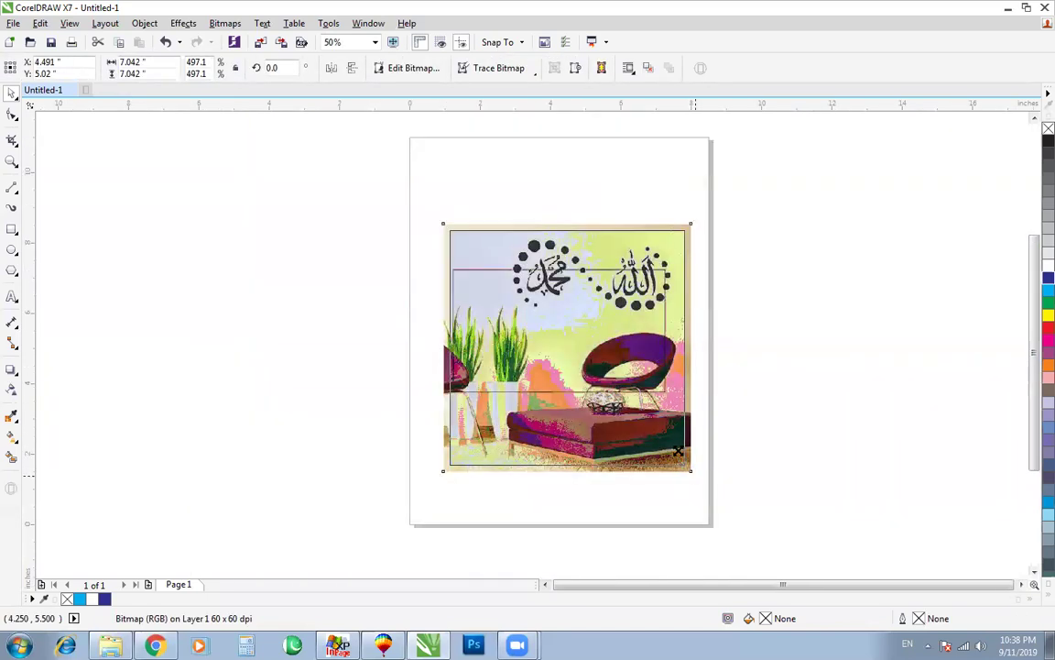
drag(697, 475, 669, 449)
click(593, 523)
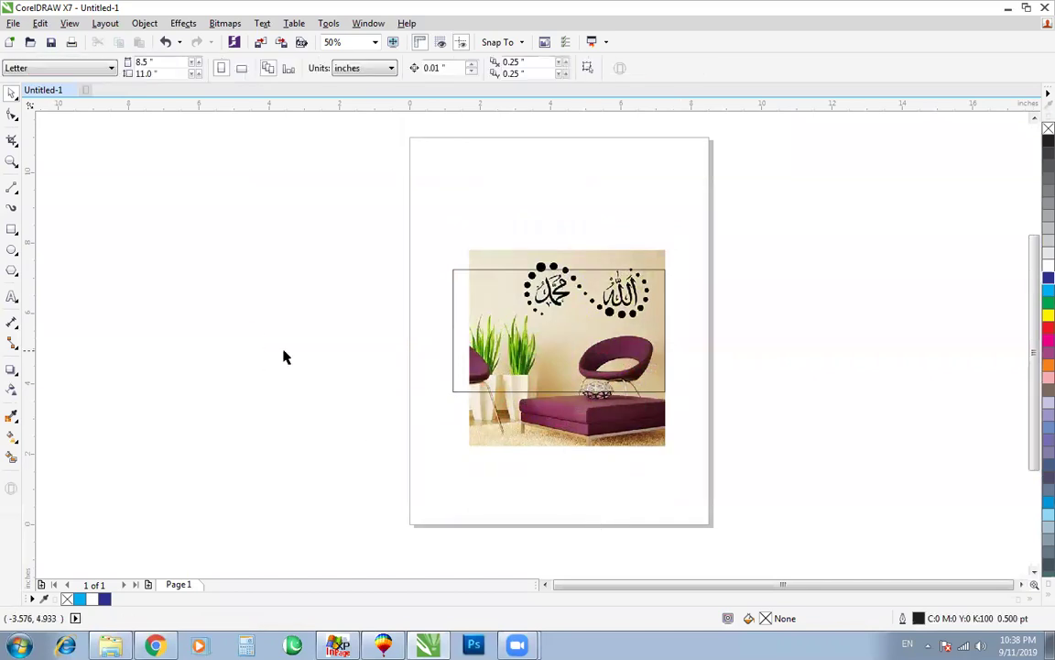
drag(501, 258, 418, 210)
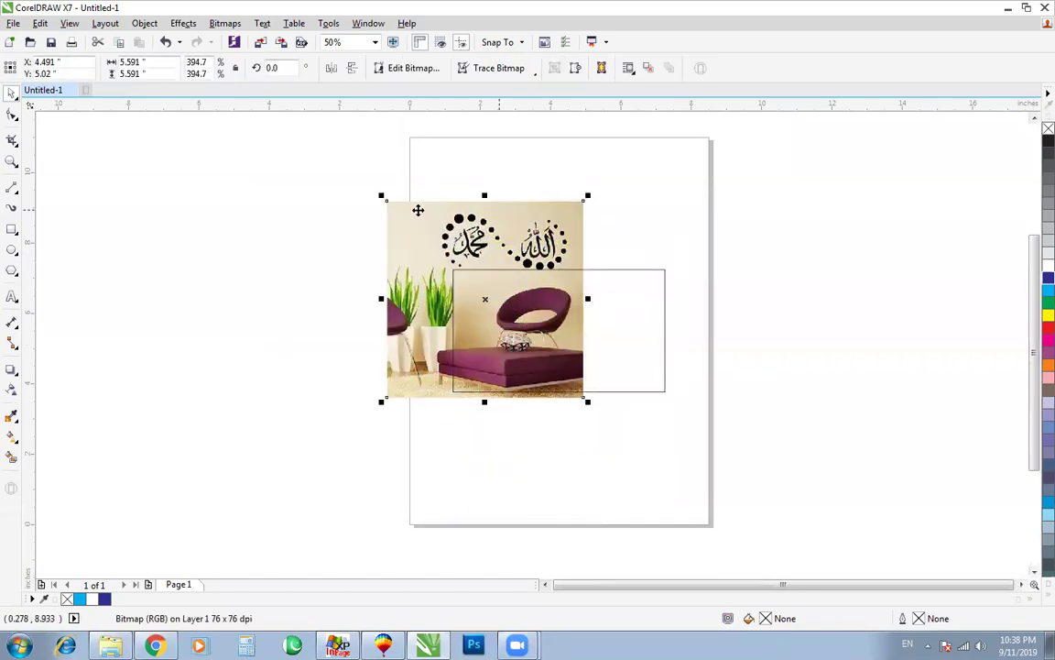
Step: Review the PowerClip Frame settings in the workspace options and accept them
key(ctrl+j)
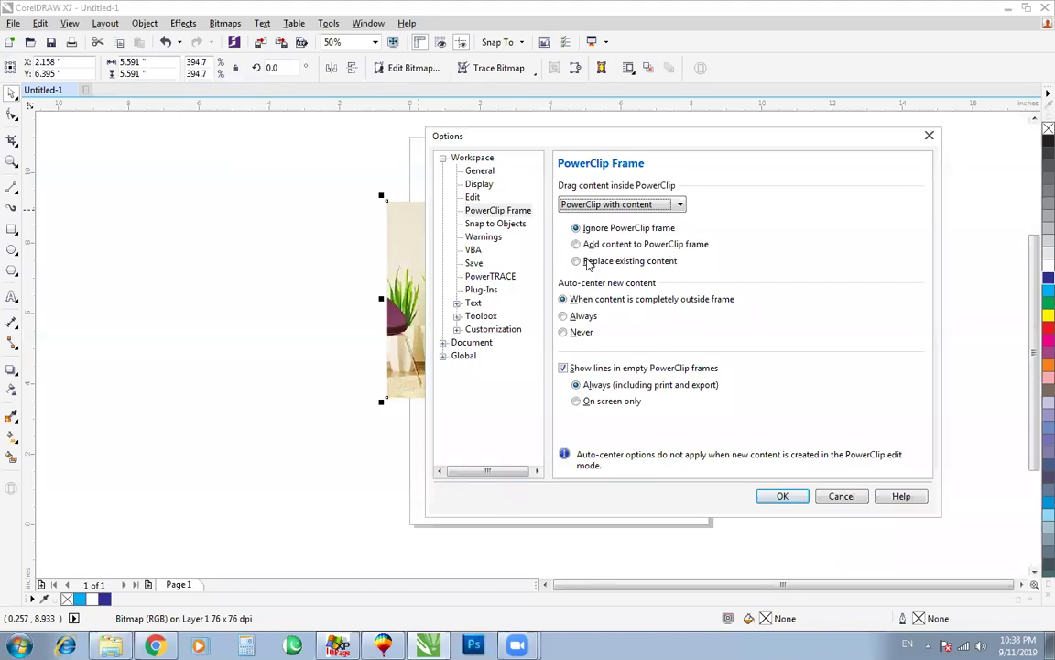
click(782, 497)
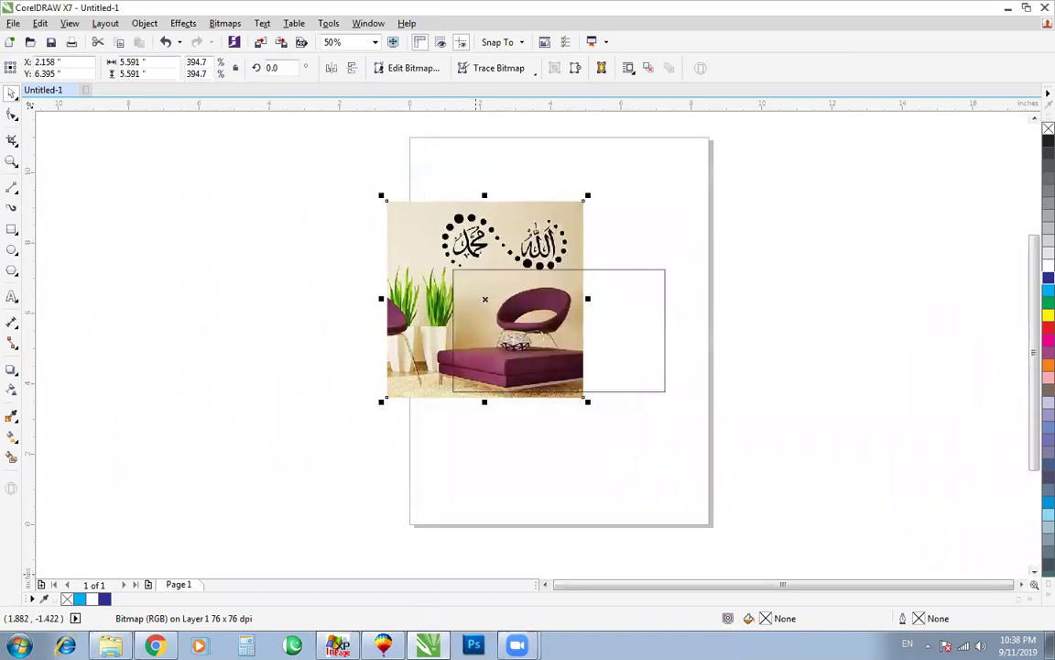
Step: Select the rectangle overlapping the picture, and open the Zoom group chat to read the messages
mouse_move(517, 645)
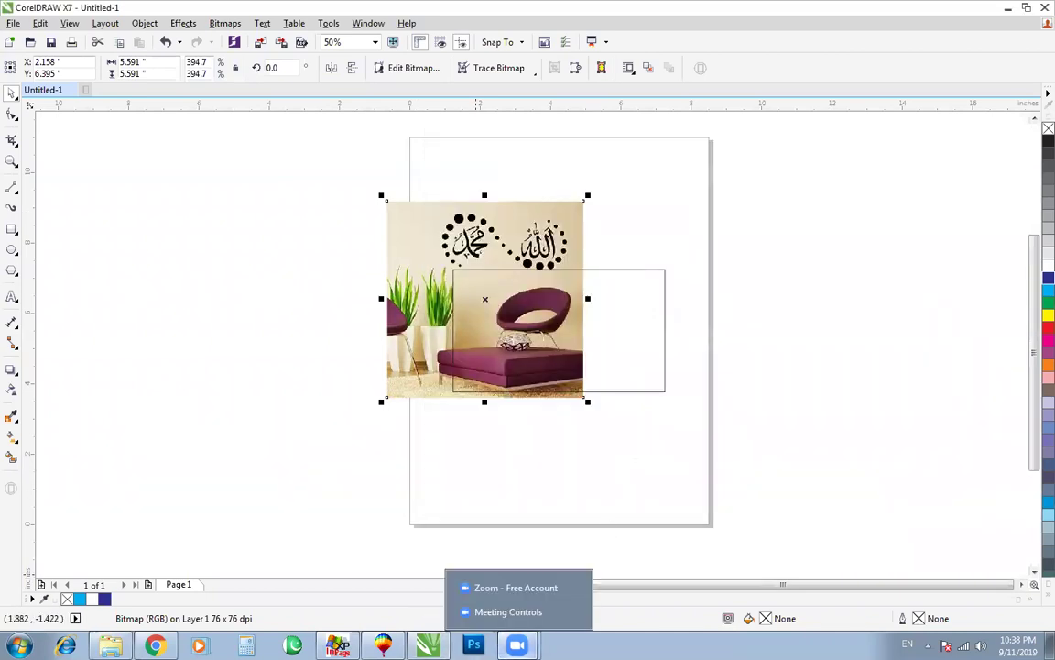
click(499, 610)
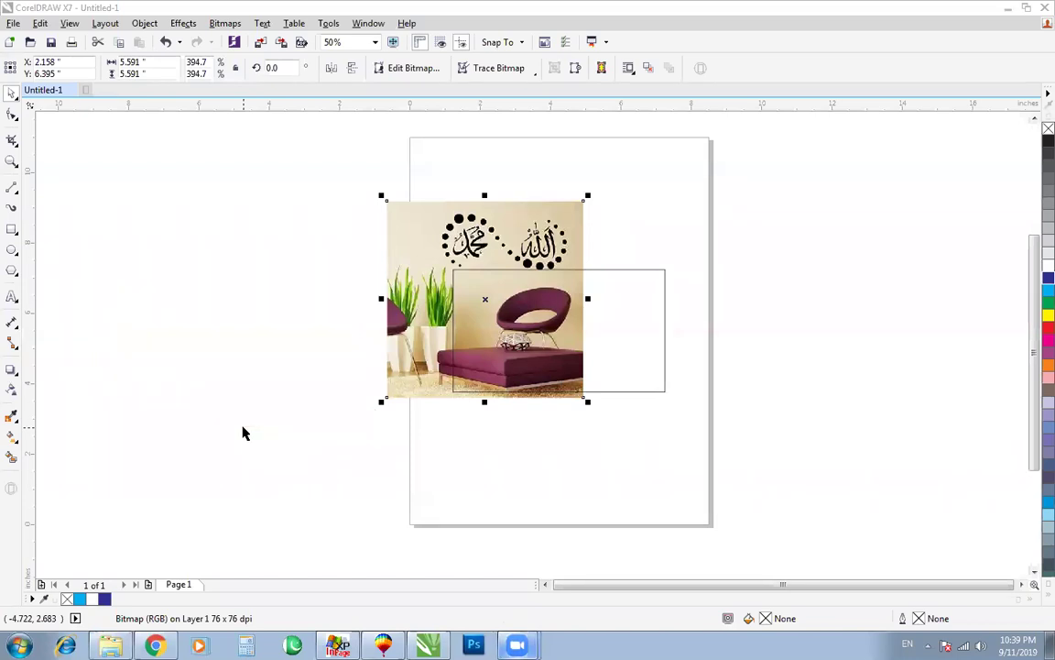
click(617, 270)
click(606, 269)
click(607, 268)
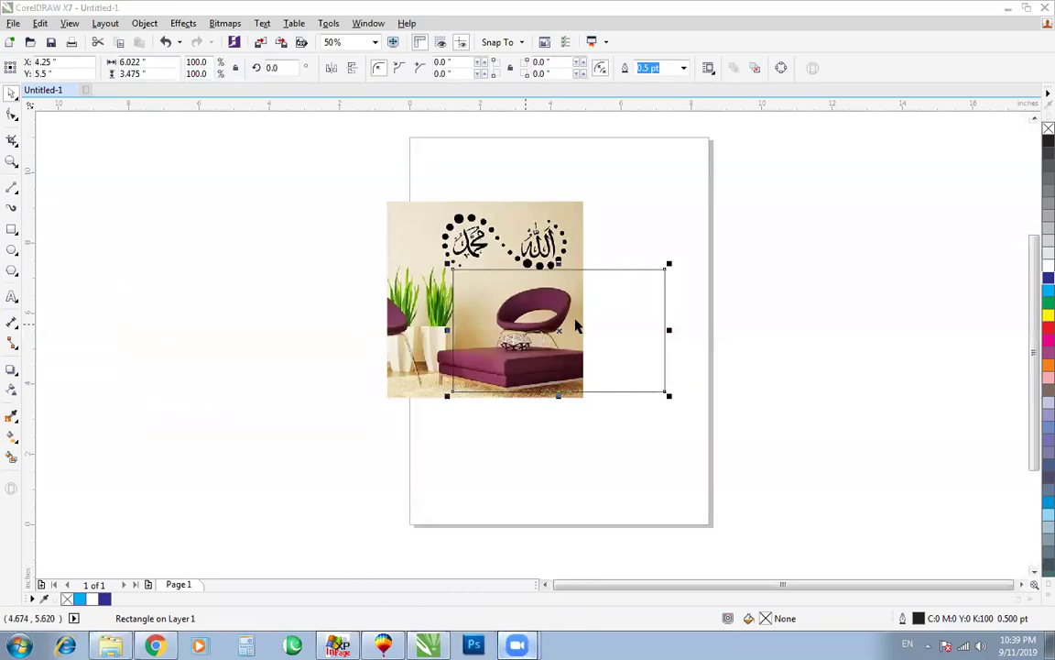
click(596, 271)
click(595, 271)
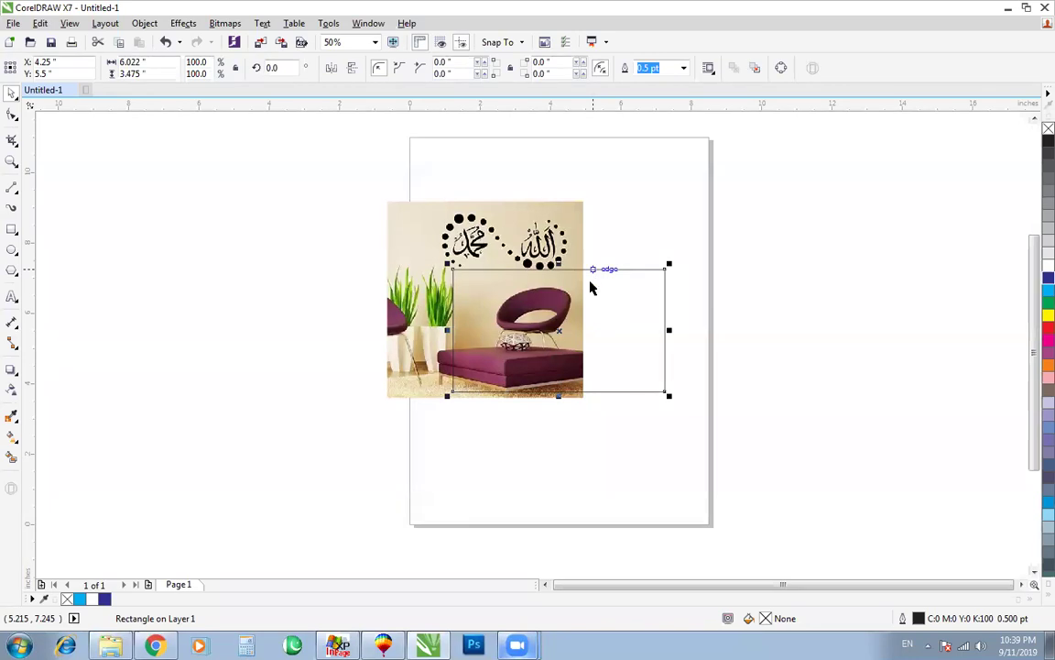
mouse_move(518, 642)
click(518, 621)
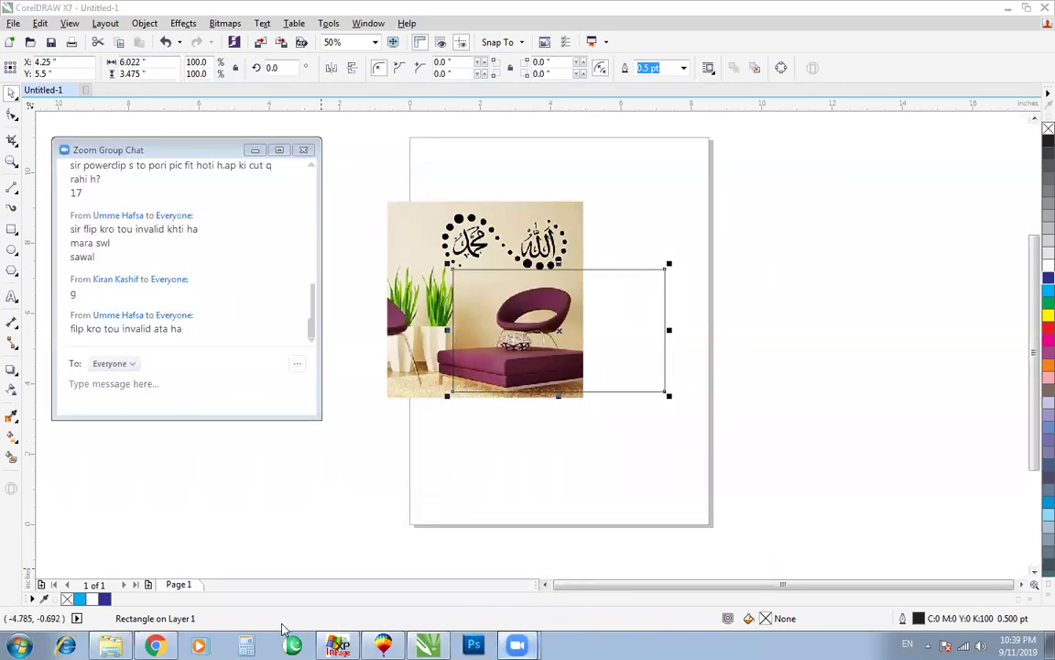
Step: Switch to CorelDRAW 9, undo the letter A's last move, and move it off the picture into the blank area on the left
click(382, 644)
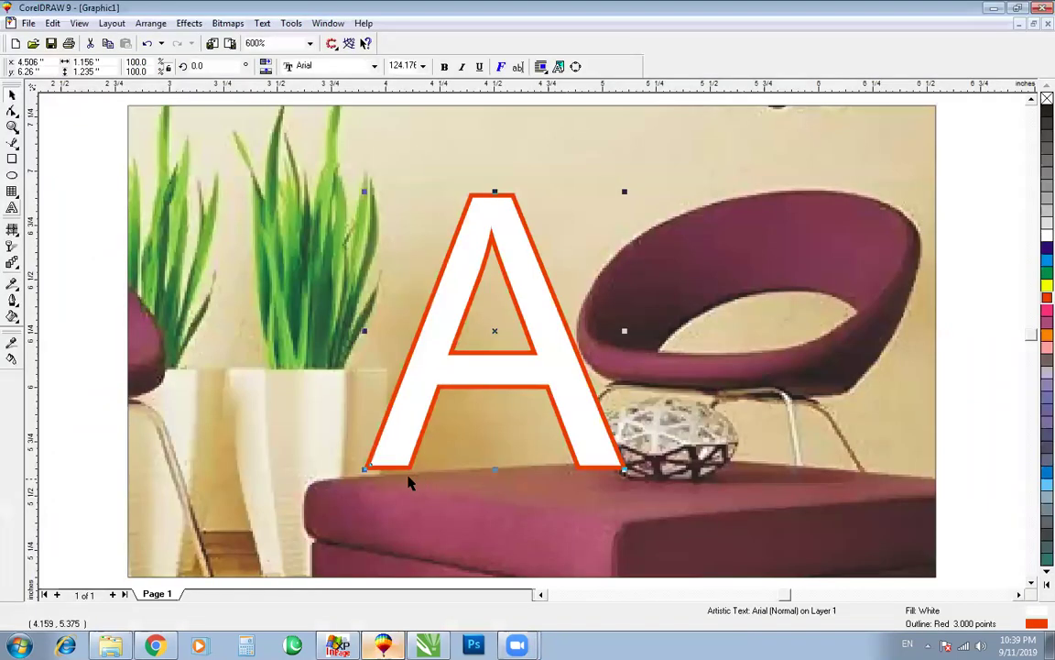
scroll(410, 481, down, 1)
scroll(410, 481, up, 1)
key(ctrl+z)
scroll(668, 449, down, 1)
scroll(667, 448, up, 1)
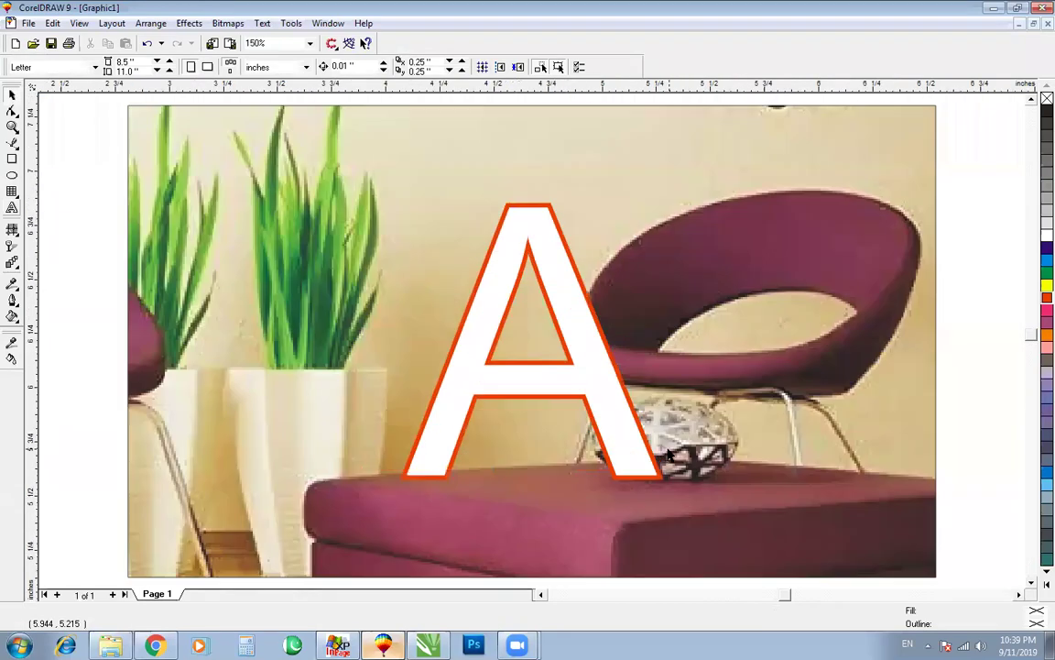
scroll(649, 449, down, 1)
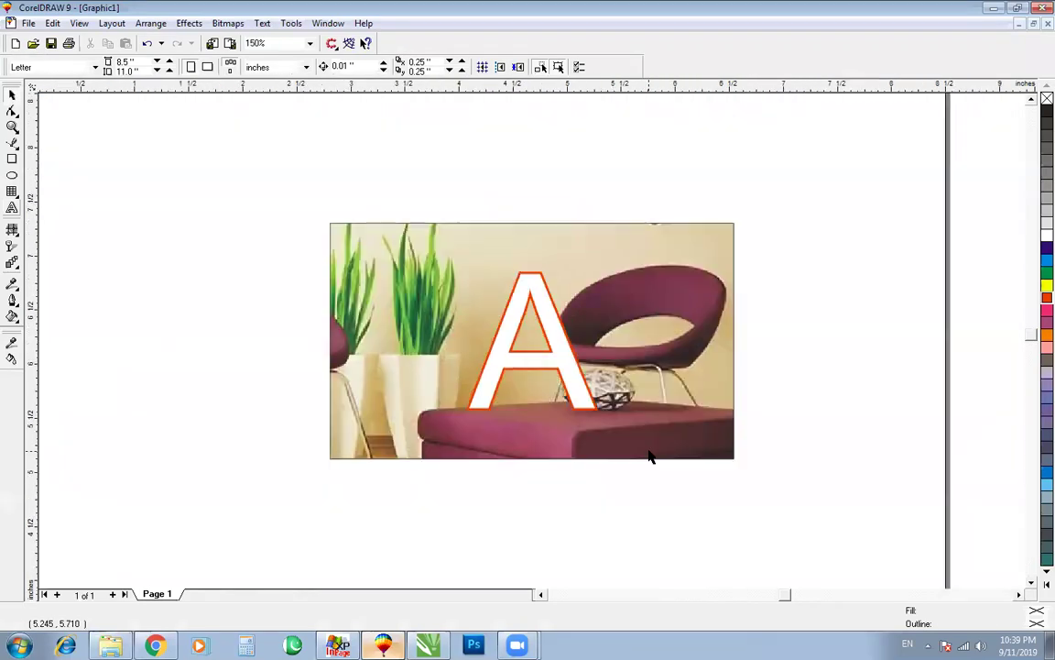
click(550, 339)
drag(556, 346, 222, 329)
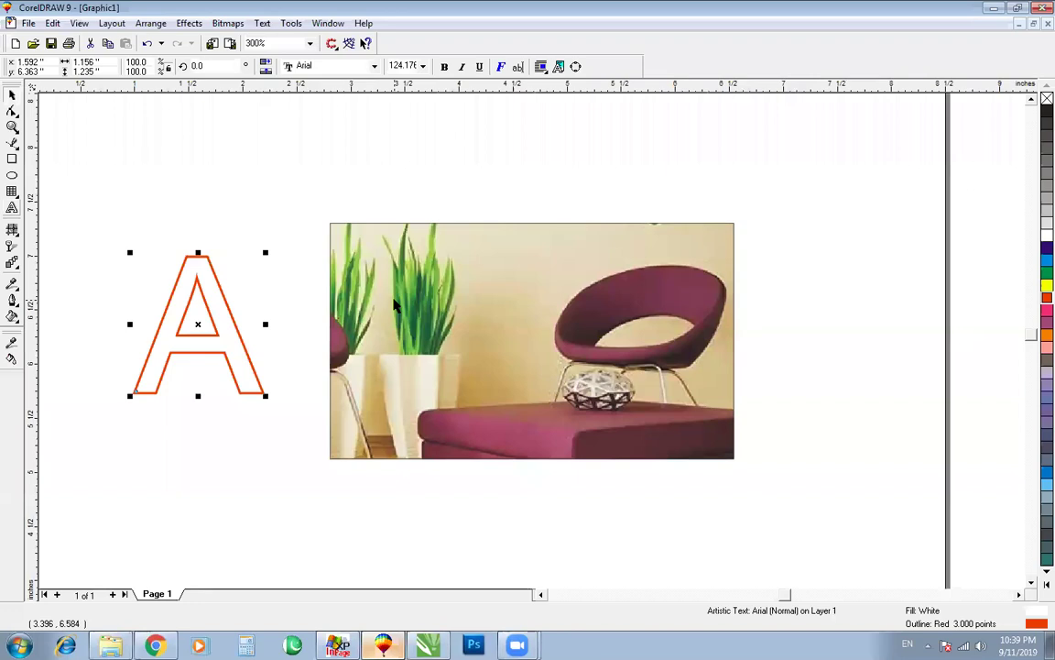
Step: Fill the letter A with cyan and remove its red outline
click(1048, 260)
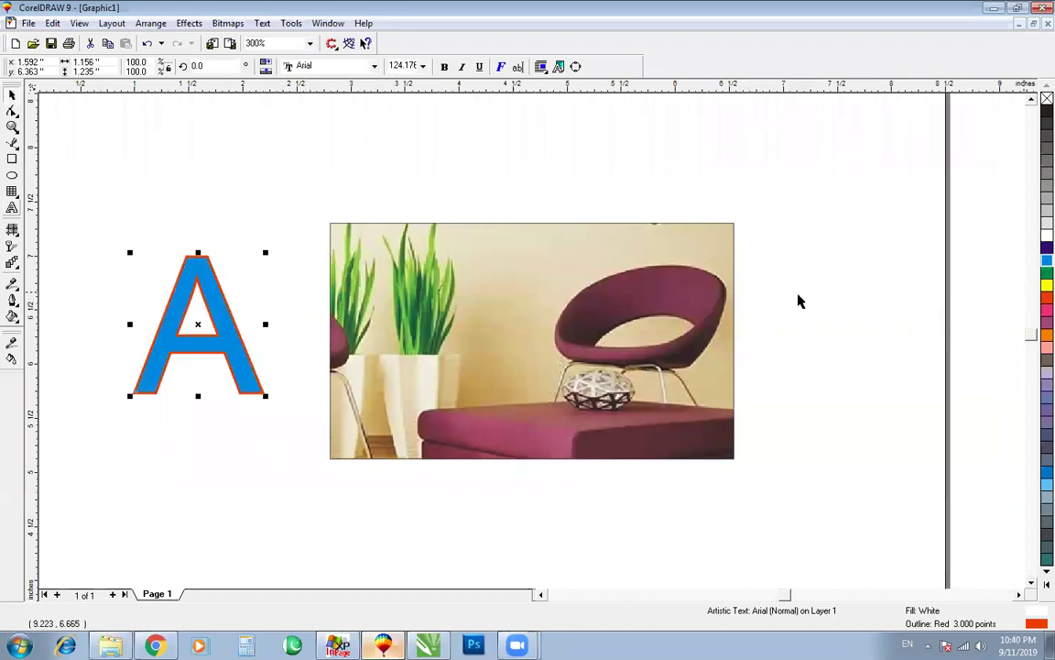
right_click(1047, 98)
Step: Apply a uniform transparency to the cyan letter A
click(12, 263)
drag(188, 277, 153, 394)
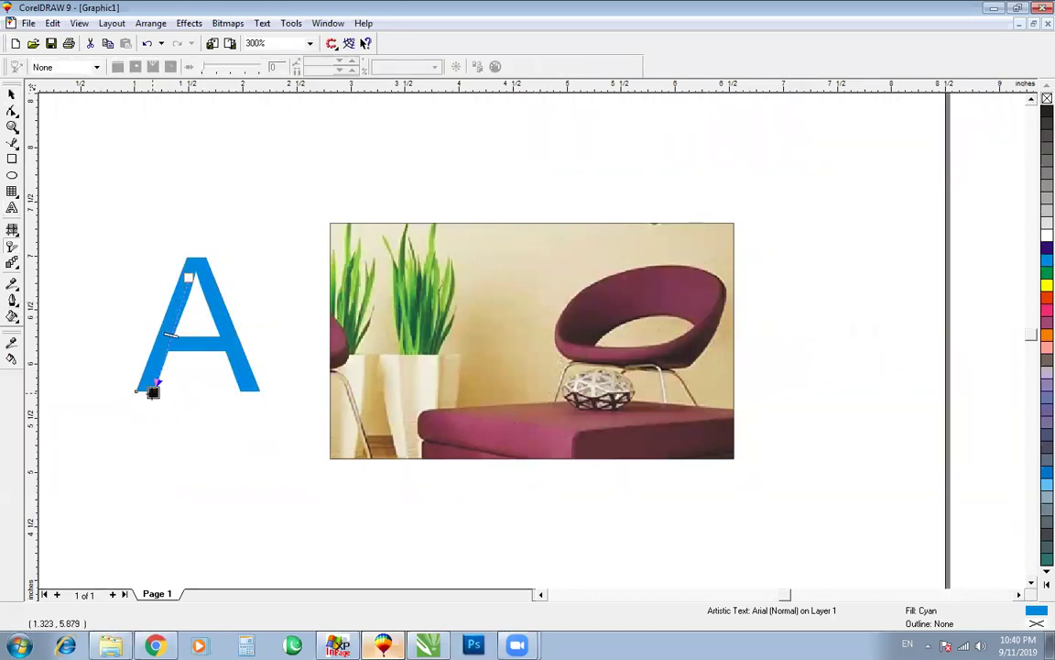
click(96, 67)
click(55, 87)
key(space)
Step: Move the transparent letter A onto the picture, try it over different areas, and leave it between the plants and the chair
drag(234, 298, 532, 291)
key(z)
drag(342, 208, 716, 466)
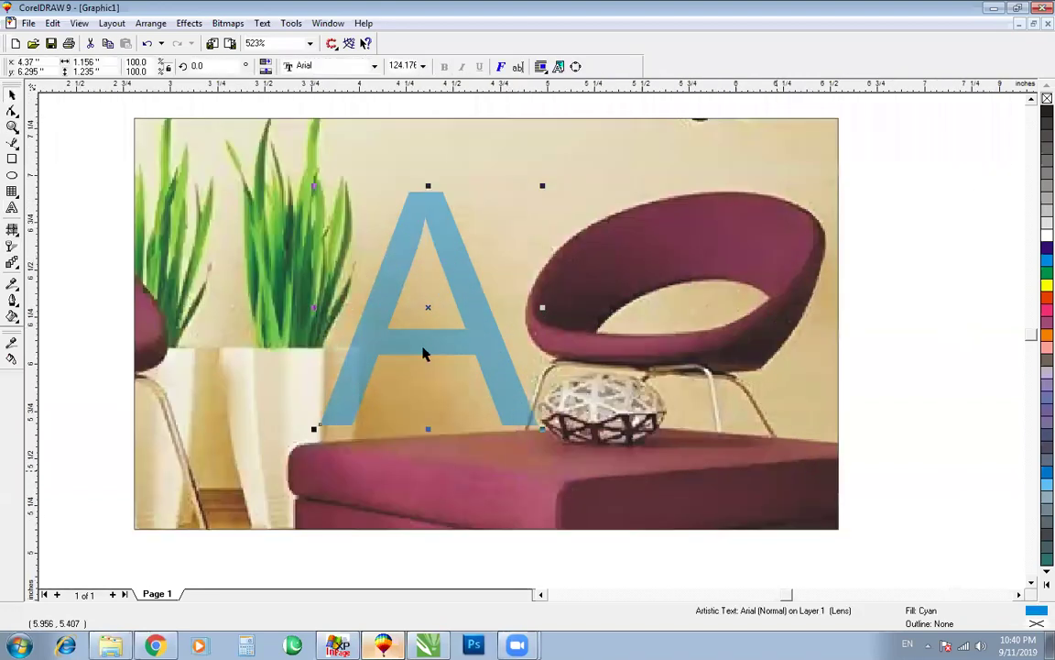
drag(435, 342, 398, 352)
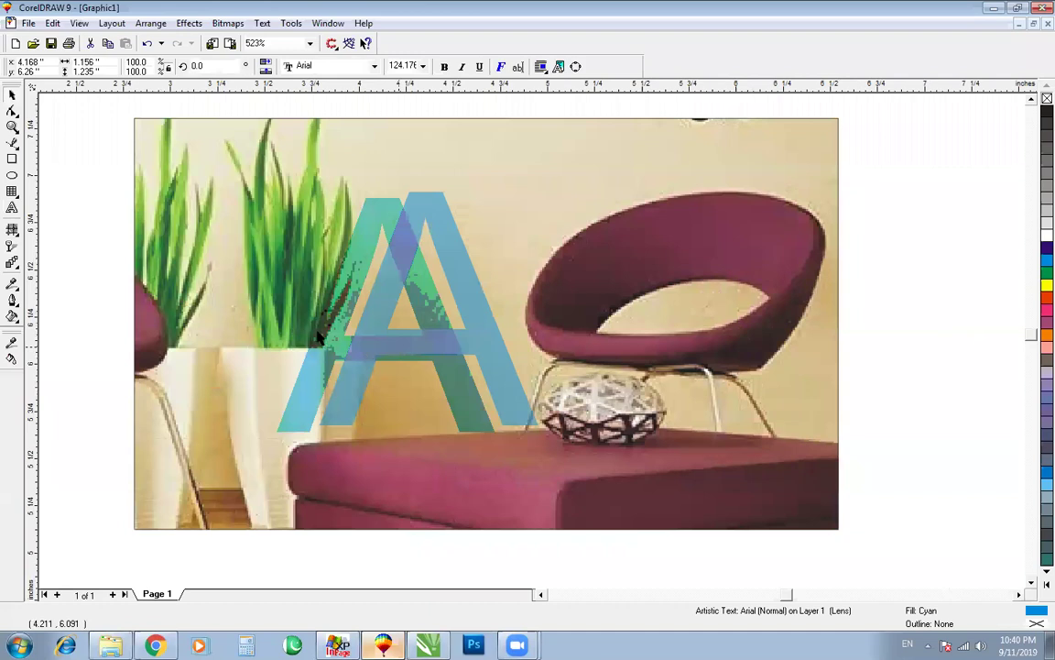
drag(318, 337, 240, 307)
key(F3)
drag(430, 326, 618, 321)
click(534, 310)
key(ctrl+z)
key(ctrl+z)
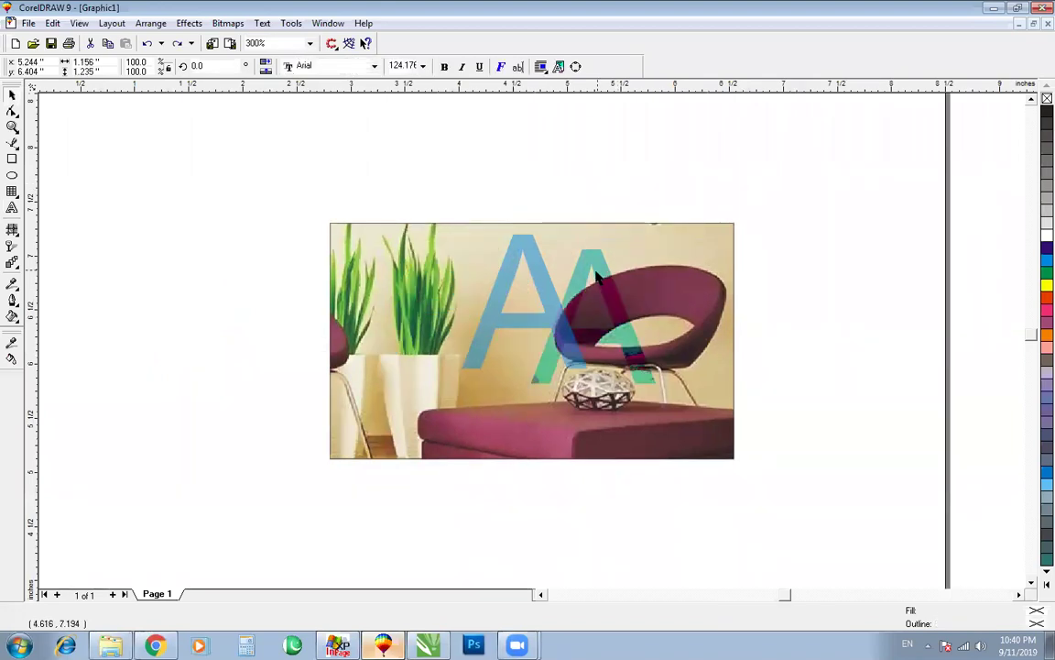
drag(595, 271, 521, 267)
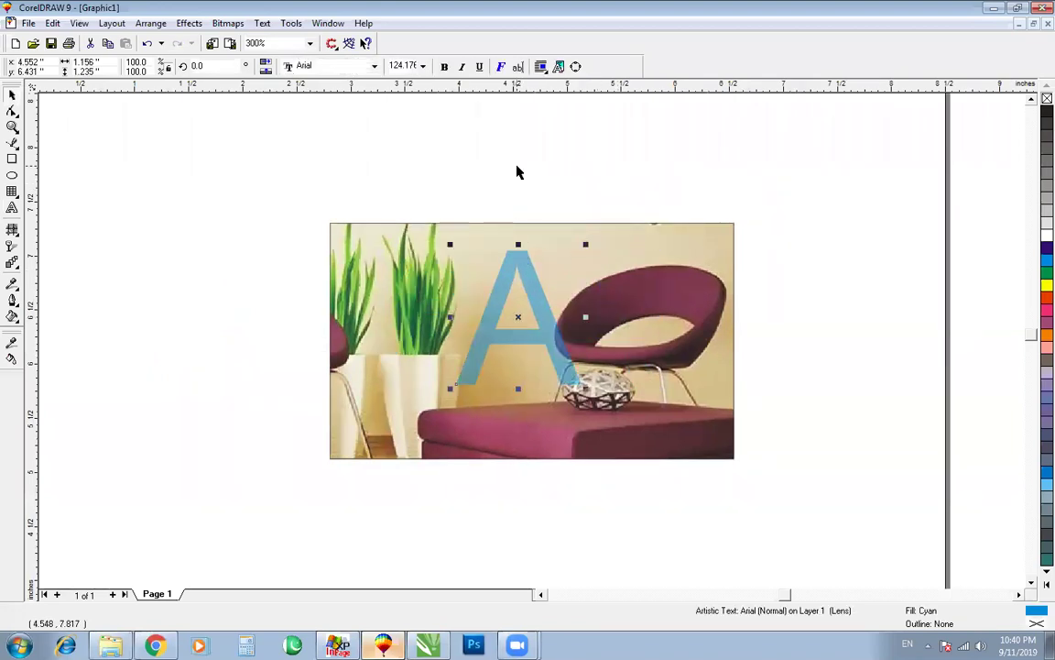
Step: Draw a circle about 1.95 inches in diameter in the blank area left of the picture
click(517, 645)
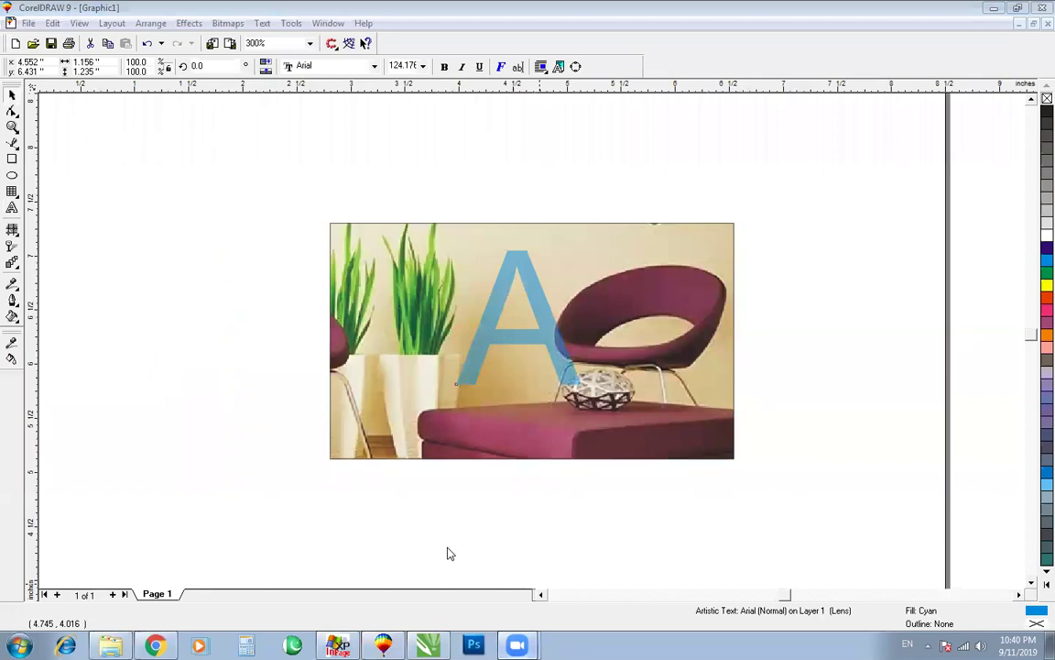
click(492, 322)
click(12, 175)
drag(57, 203, 261, 424)
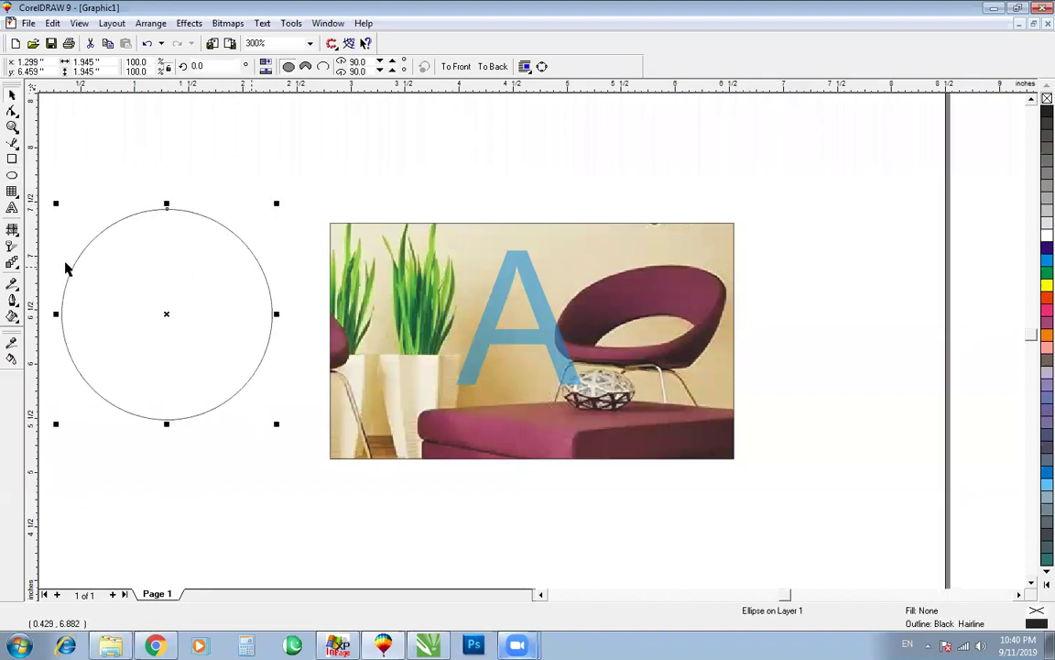
Step: Draw a horizontal Bezier line about 2.26 inches long across the circle and undo it
click(15, 146)
click(62, 150)
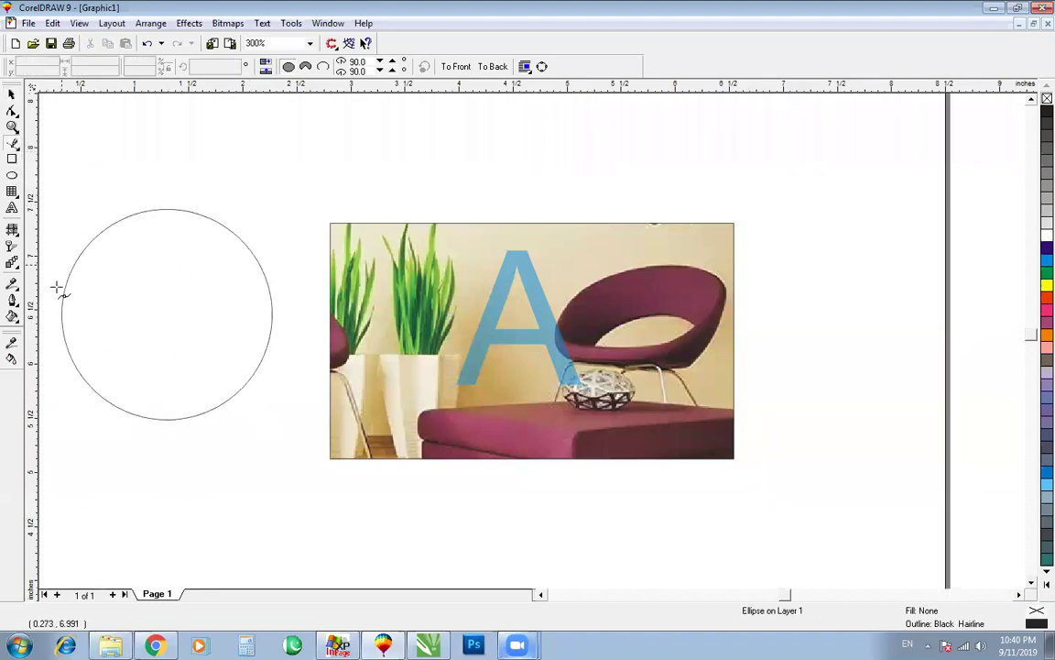
click(18, 150)
click(20, 149)
click(64, 149)
click(55, 302)
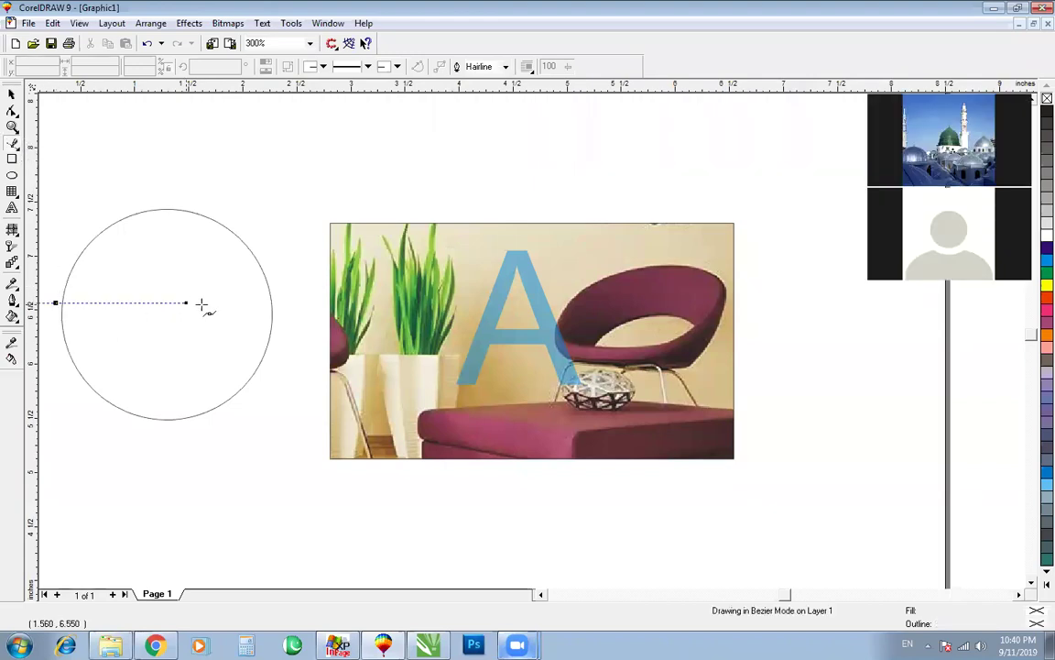
click(300, 303)
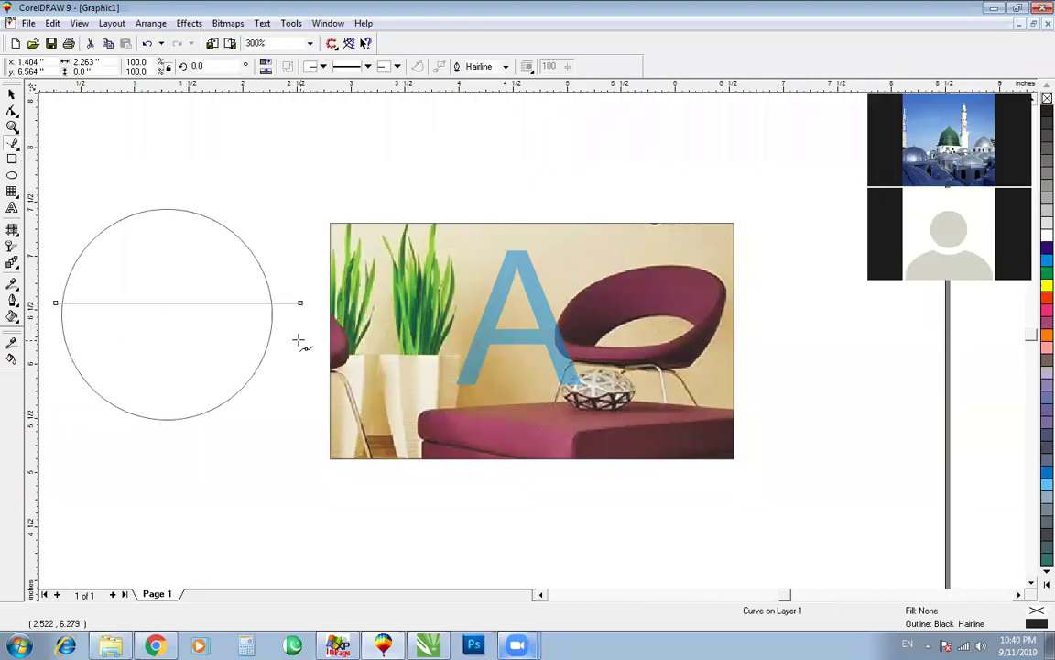
key(ctrl+z)
Step: Draw a multi-segment Bezier path that crosses the circle and continues around its right side, and undo it
click(52, 311)
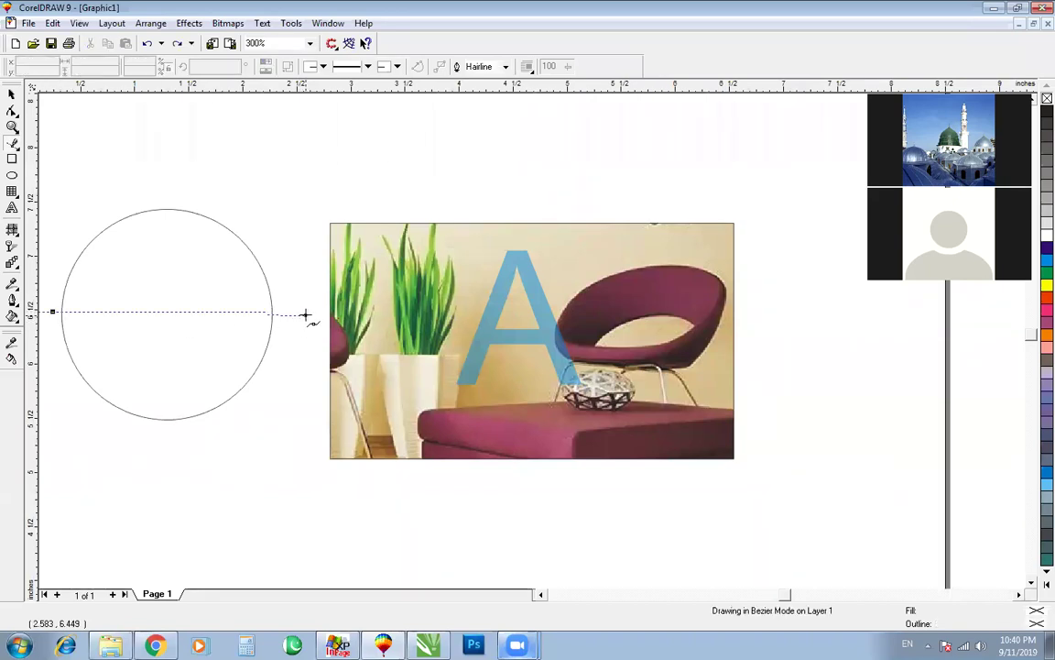
click(305, 314)
click(283, 413)
click(245, 442)
click(188, 230)
click(209, 175)
click(264, 215)
click(279, 271)
click(272, 312)
click(277, 354)
click(299, 373)
click(310, 262)
key(ctrl+z)
key(ctrl+z)
key(ctrl+z)
key(ctrl+z)
key(ctrl+z)
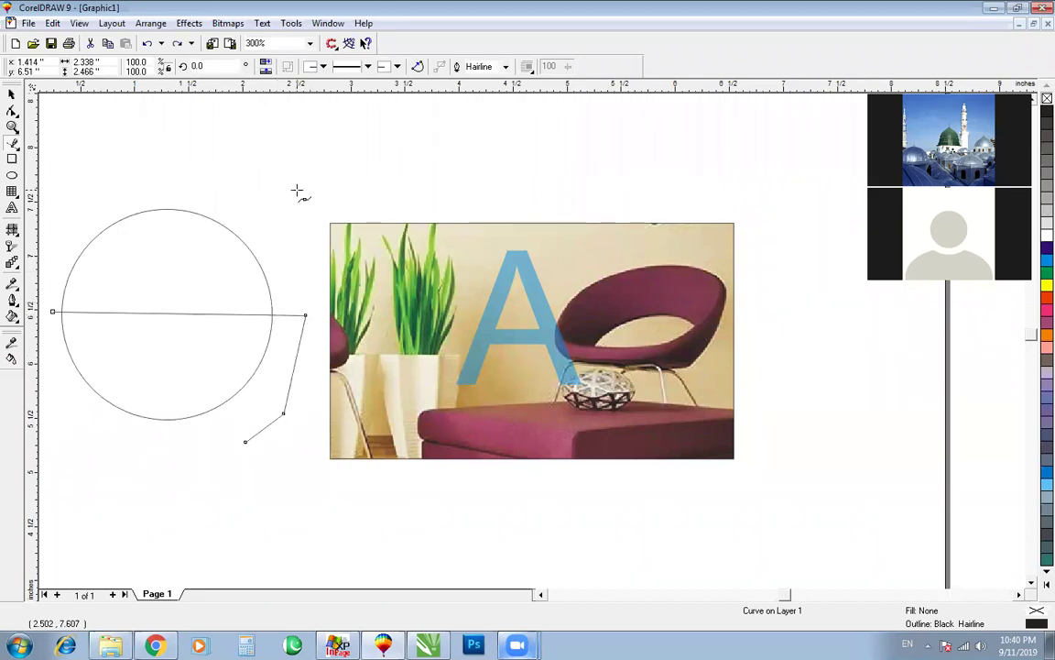
key(space)
key(space)
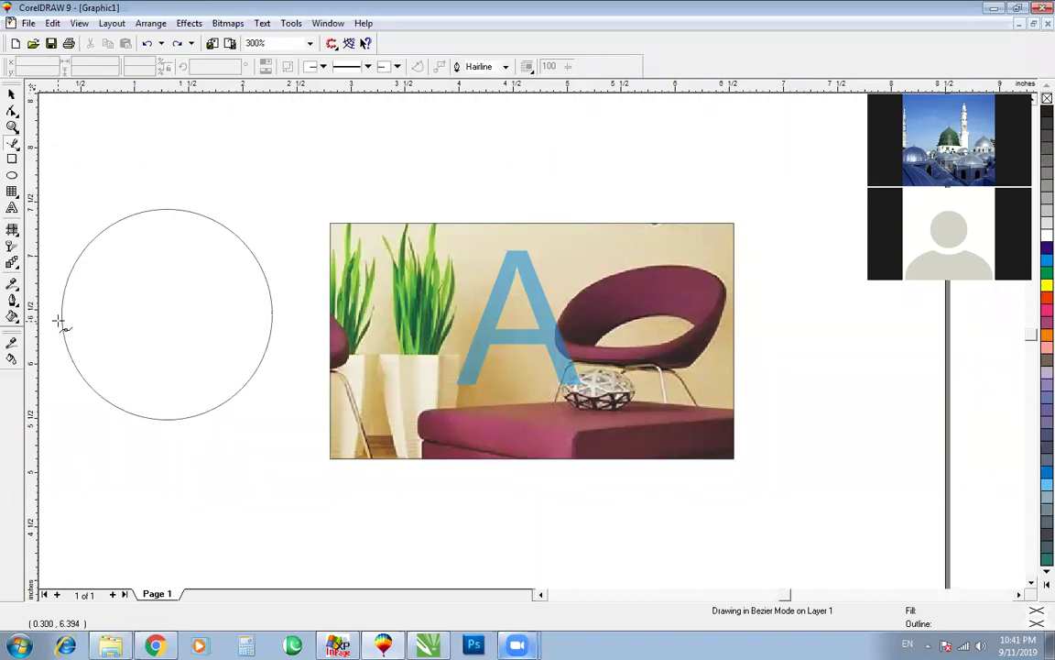
Step: Draw a horizontal Bezier line about 2.2 inches long across the circle, and delete it
drag(51, 307, 88, 307)
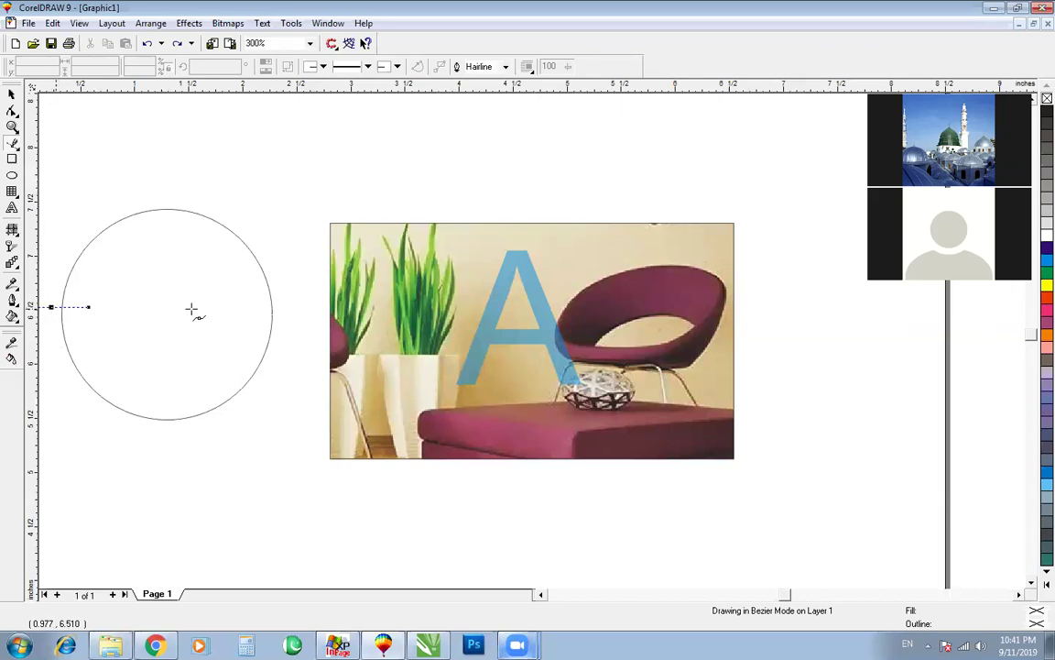
click(288, 308)
key(space)
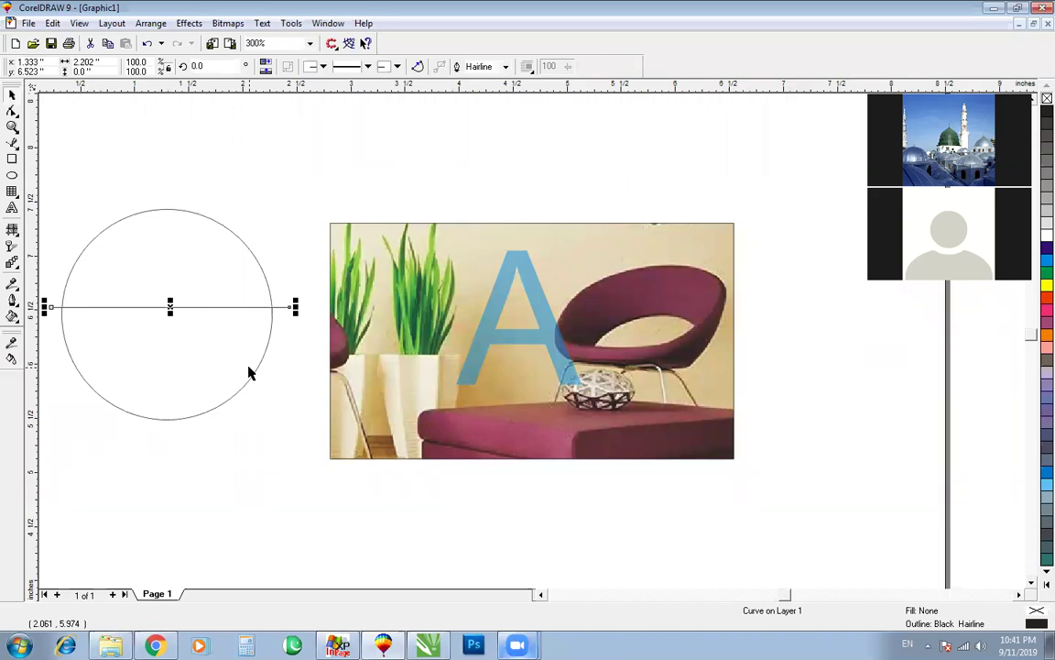
click(294, 311)
click(290, 307)
click(293, 298)
click(286, 308)
key(Delete)
Step: Draw a horizontal Bezier line about 2.3 inches long across the circle, slightly above its center, and deselect it
key(space)
click(56, 303)
click(304, 303)
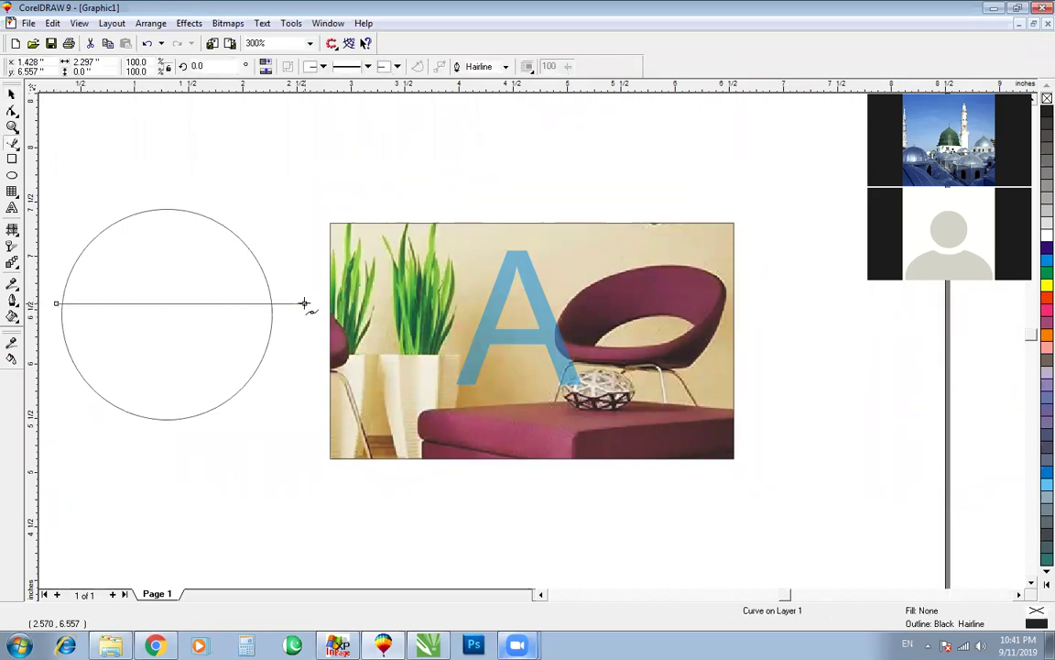
key(space)
key(Escape)
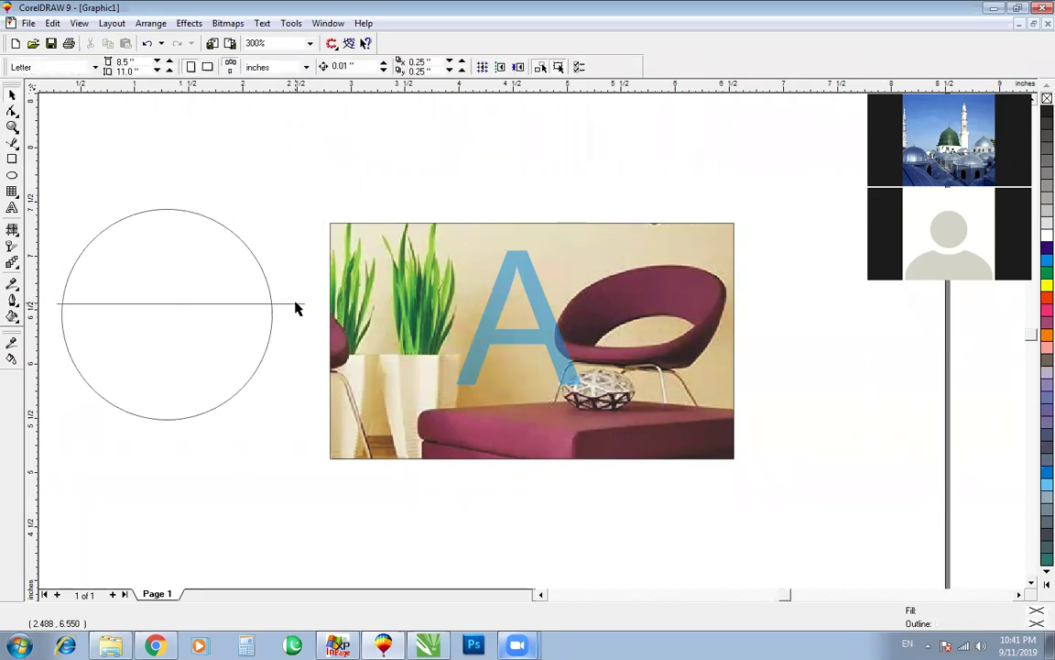
Step: Align the centers of the horizontal line and the circle both horizontally and vertically, and deselect them
click(295, 306)
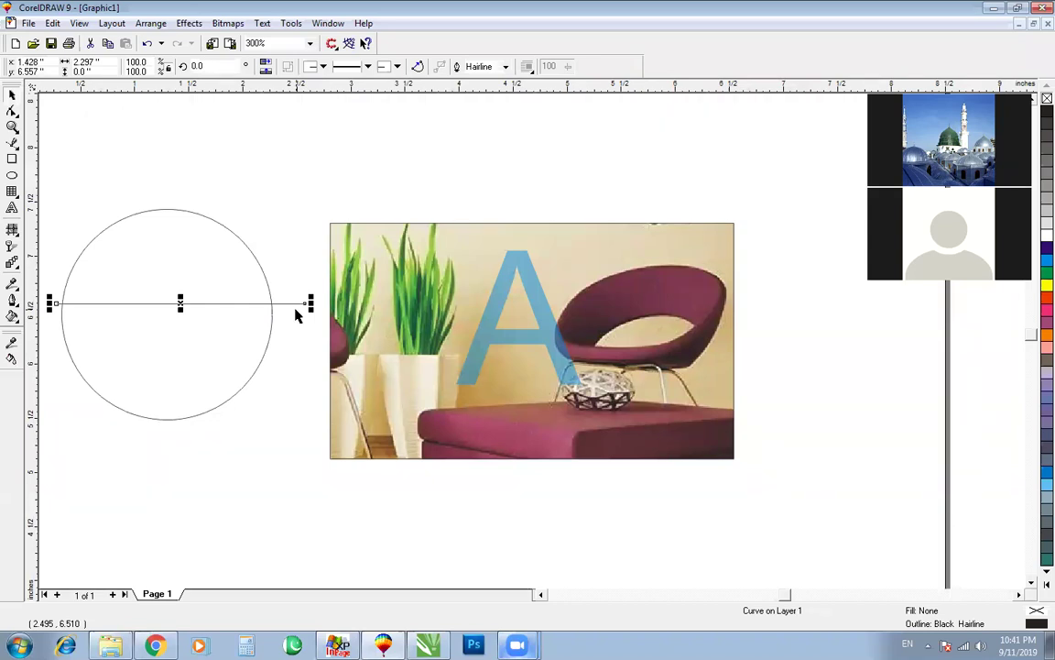
key(space)
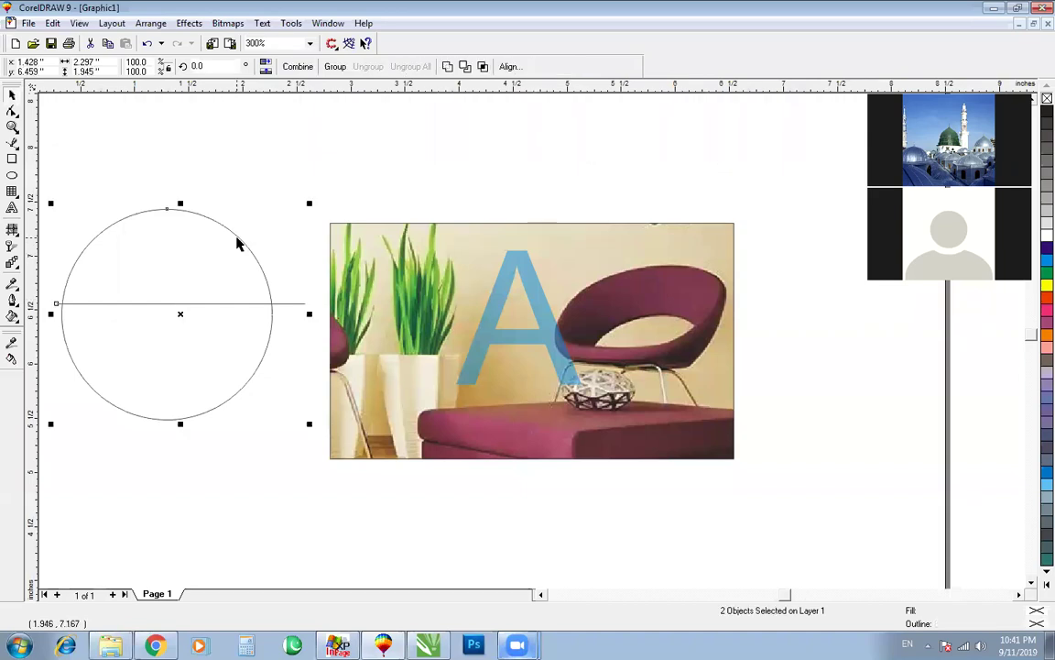
key(c)
key(e)
key(Escape)
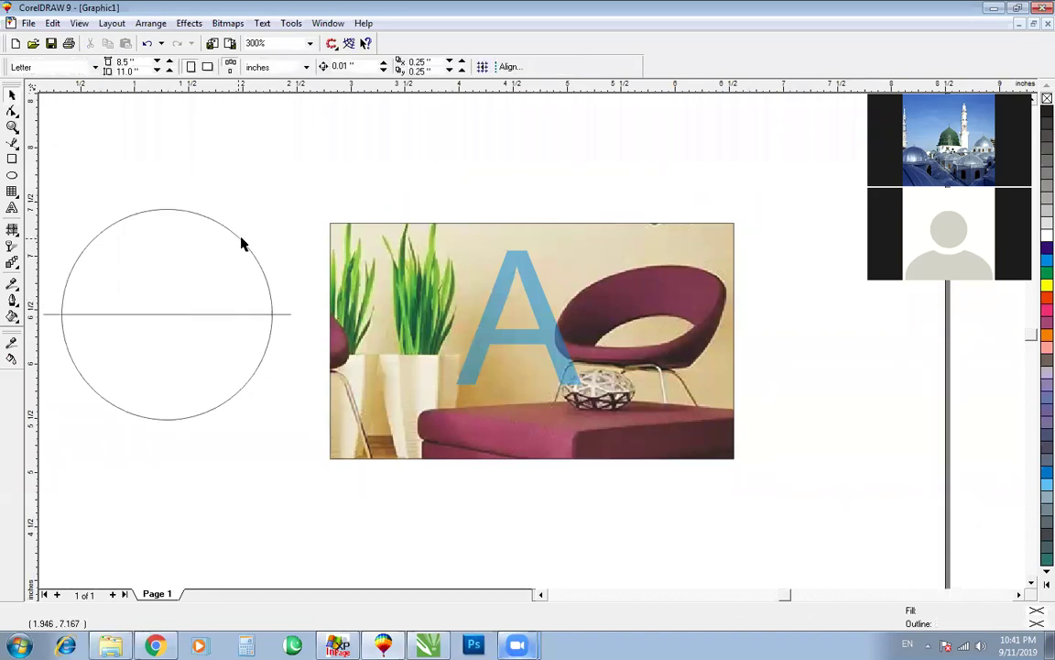
Step: Move the line above the circle and center it on the circle again in both directions
click(275, 313)
click(277, 316)
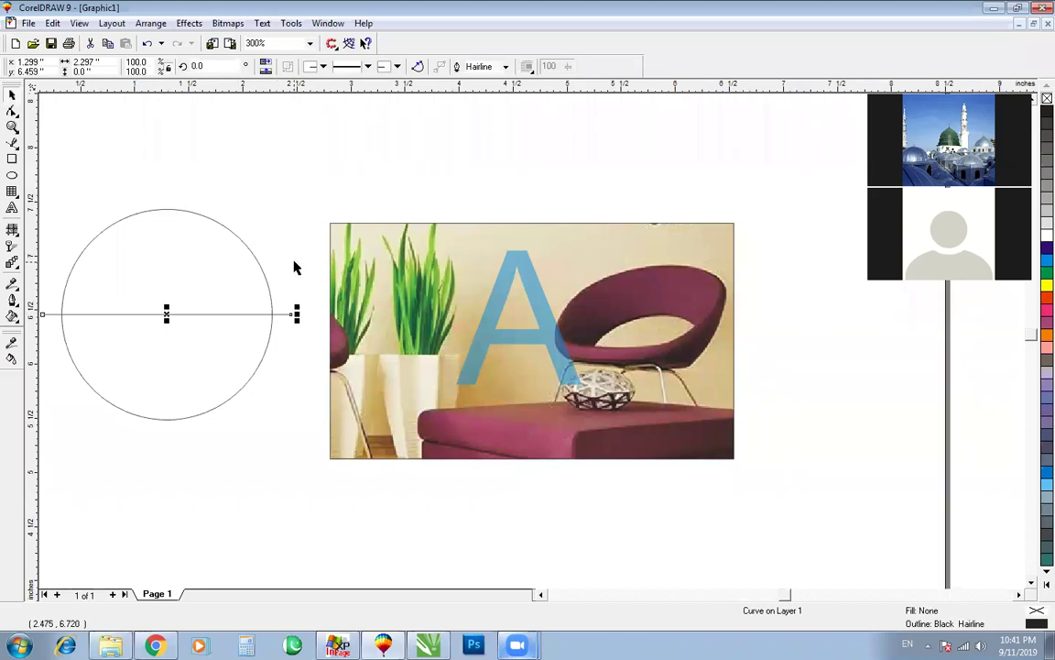
shift+click(245, 254)
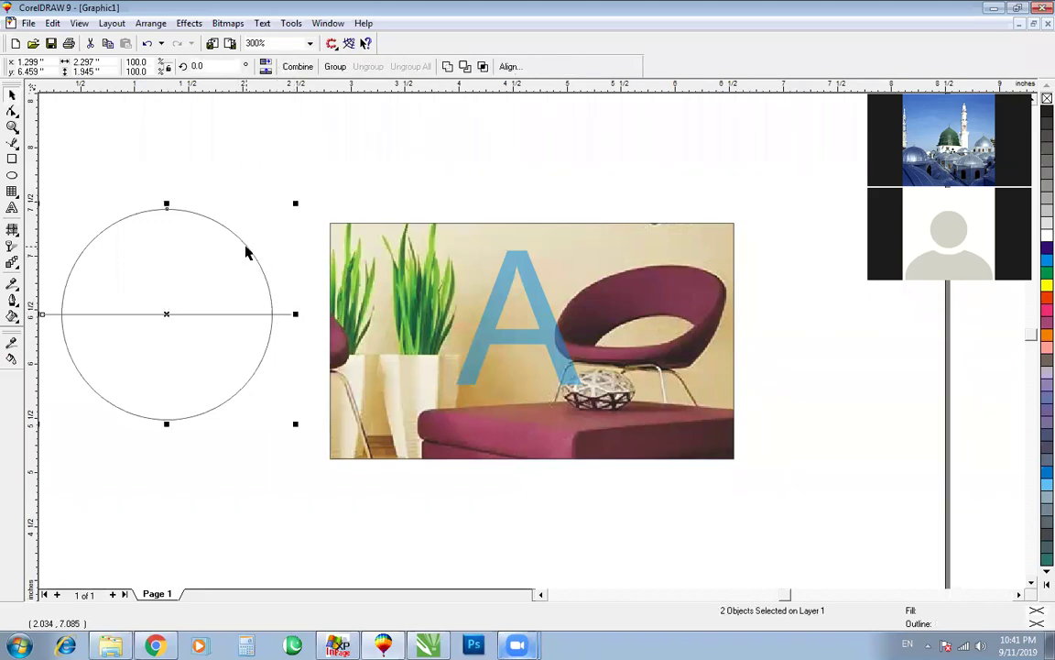
click(279, 229)
drag(284, 314, 301, 161)
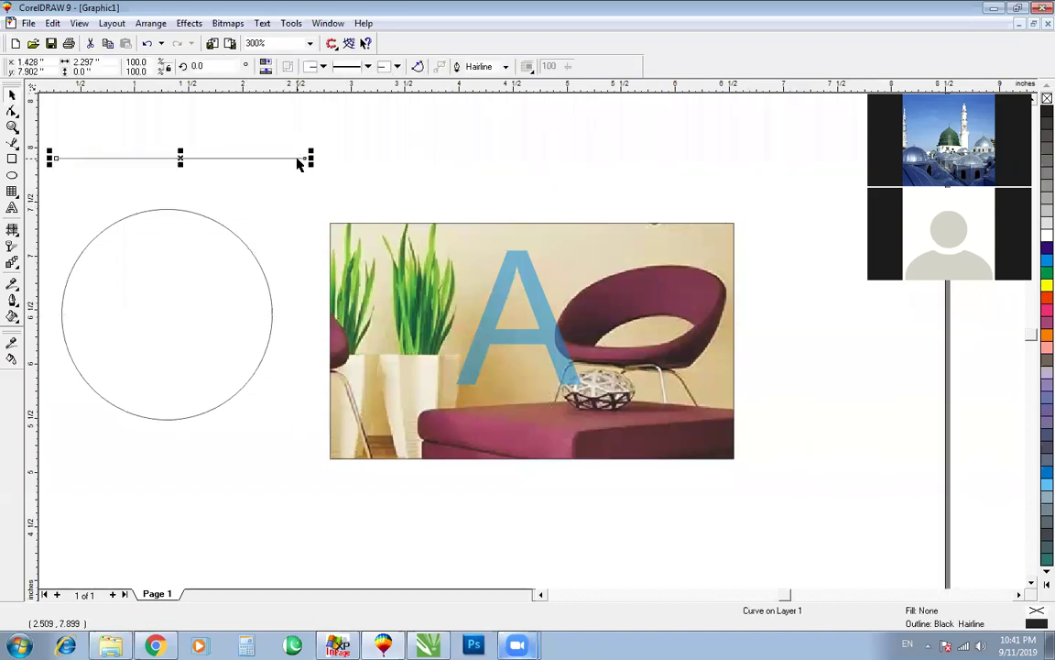
shift+click(212, 222)
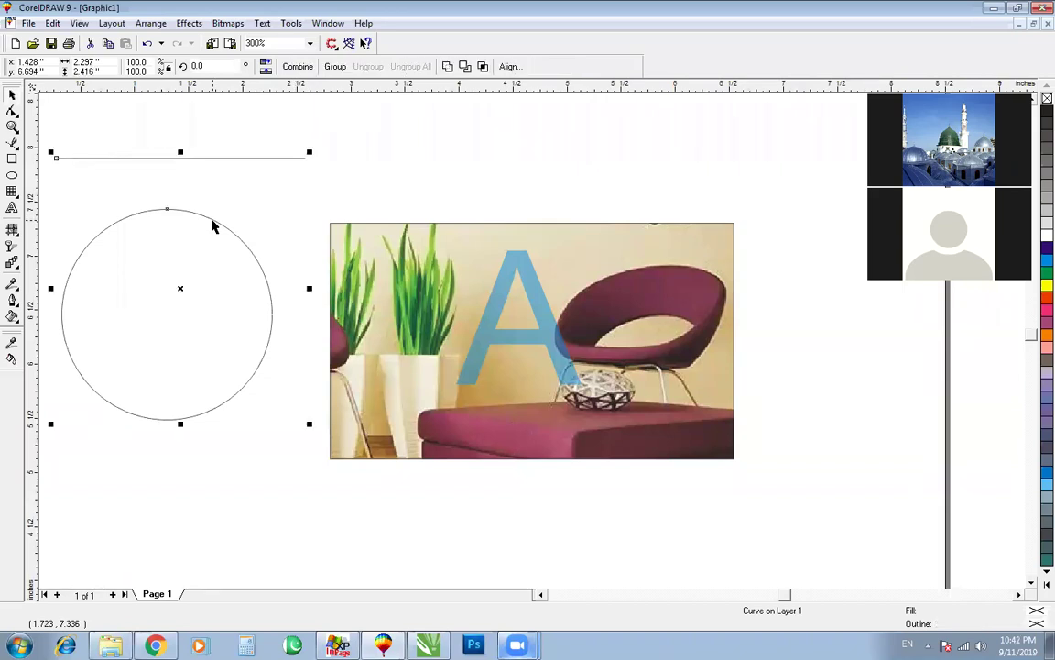
key(c)
key(e)
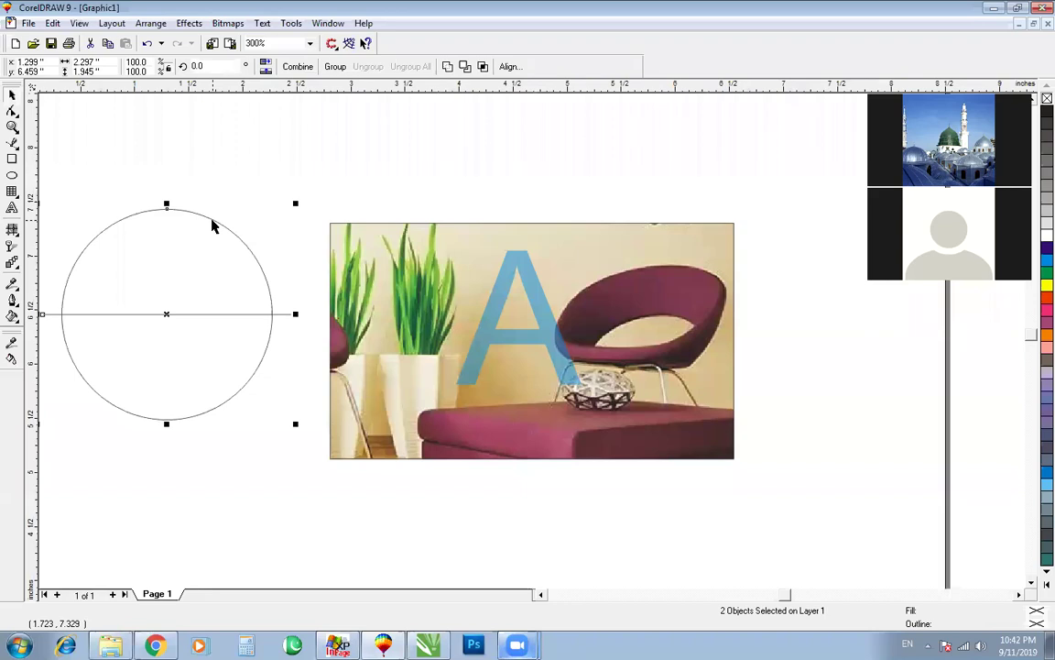
click(250, 181)
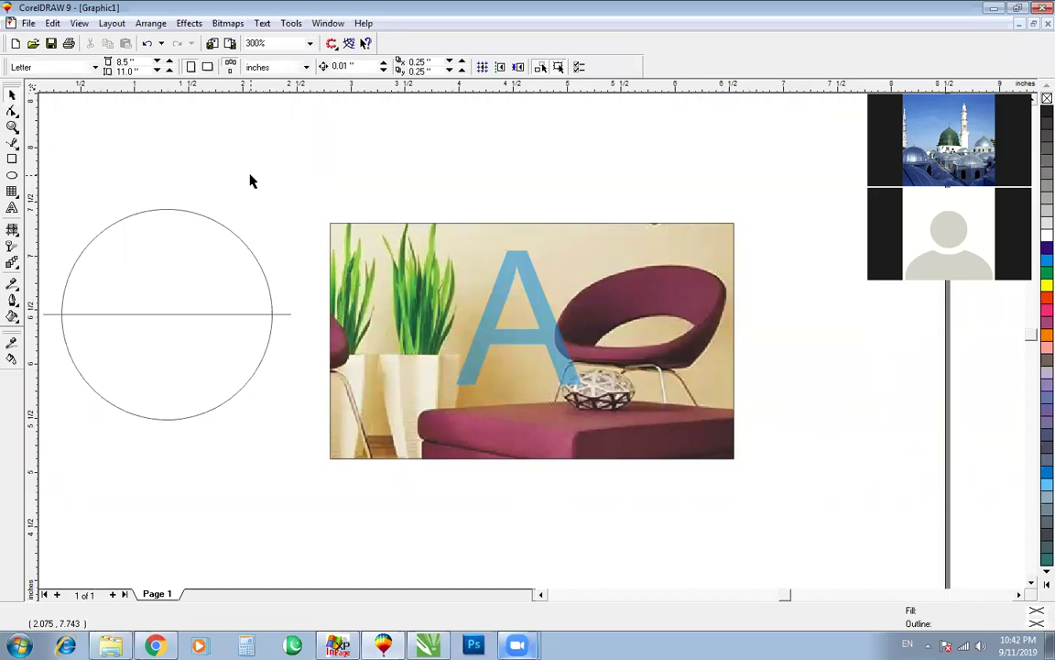
Step: Repeat the alignment demonstration by moving the centered line above the circle and aligning it back to the circle's center
drag(281, 315, 274, 163)
shift+click(243, 244)
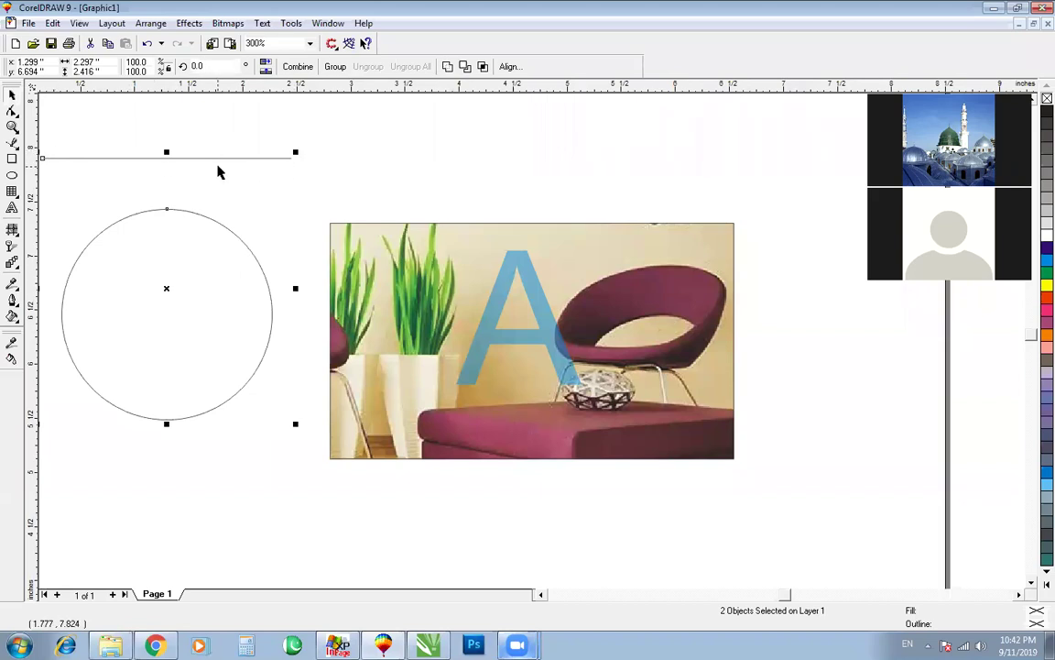
key(c)
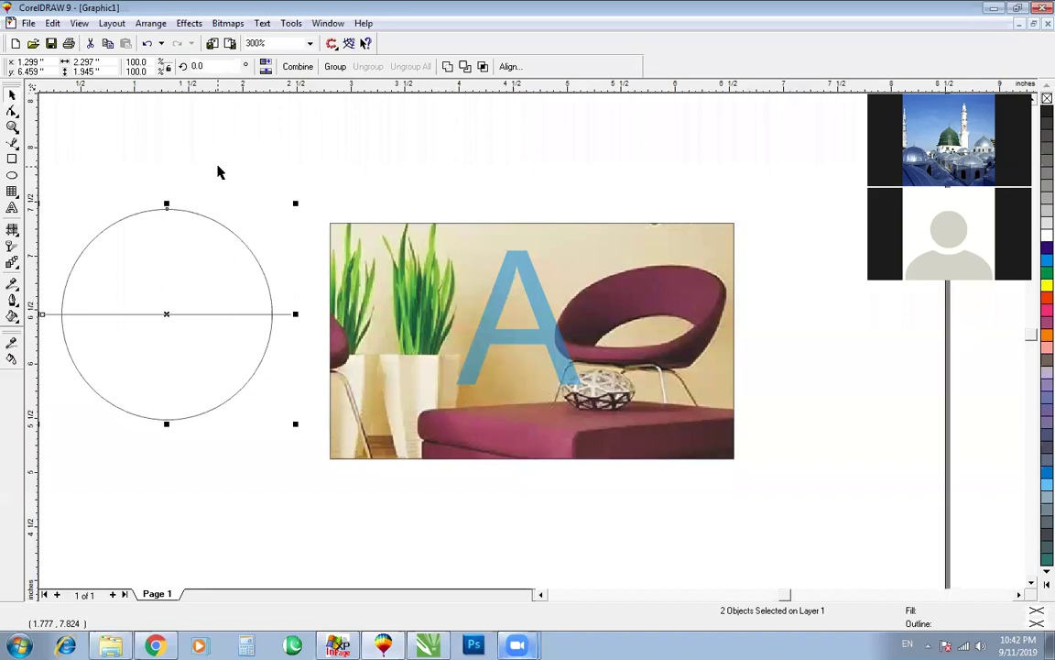
Step: Shift the circle very slightly and move the horizontal line up and to the left, clear of the circle
key(F3)
click(304, 250)
key(F2)
drag(235, 235, 508, 442)
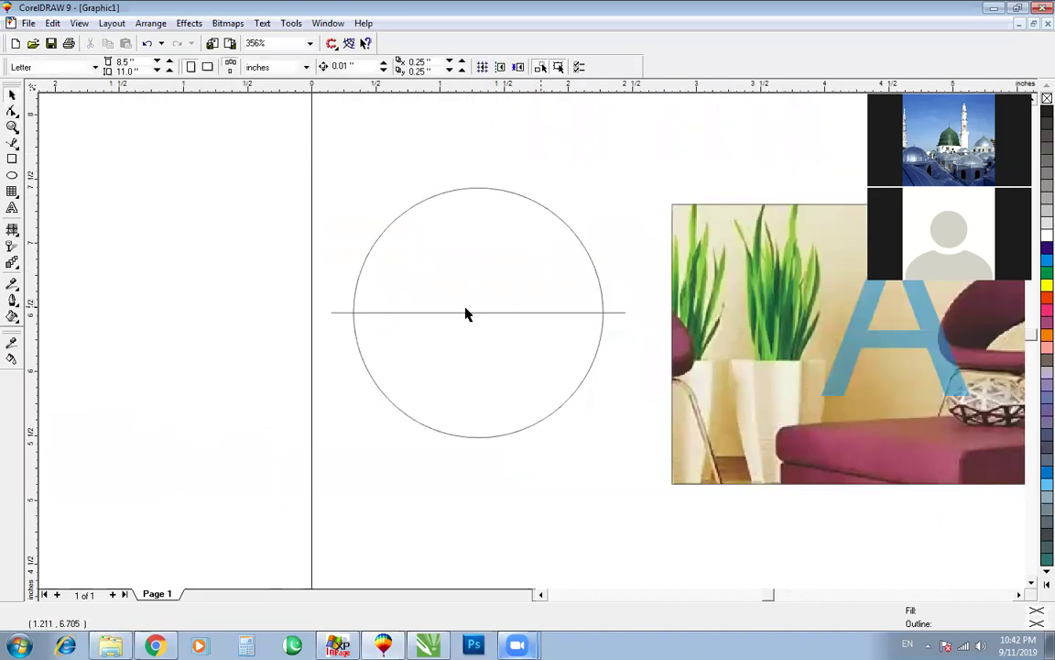
drag(464, 309, 460, 314)
click(322, 277)
drag(345, 312, 120, 152)
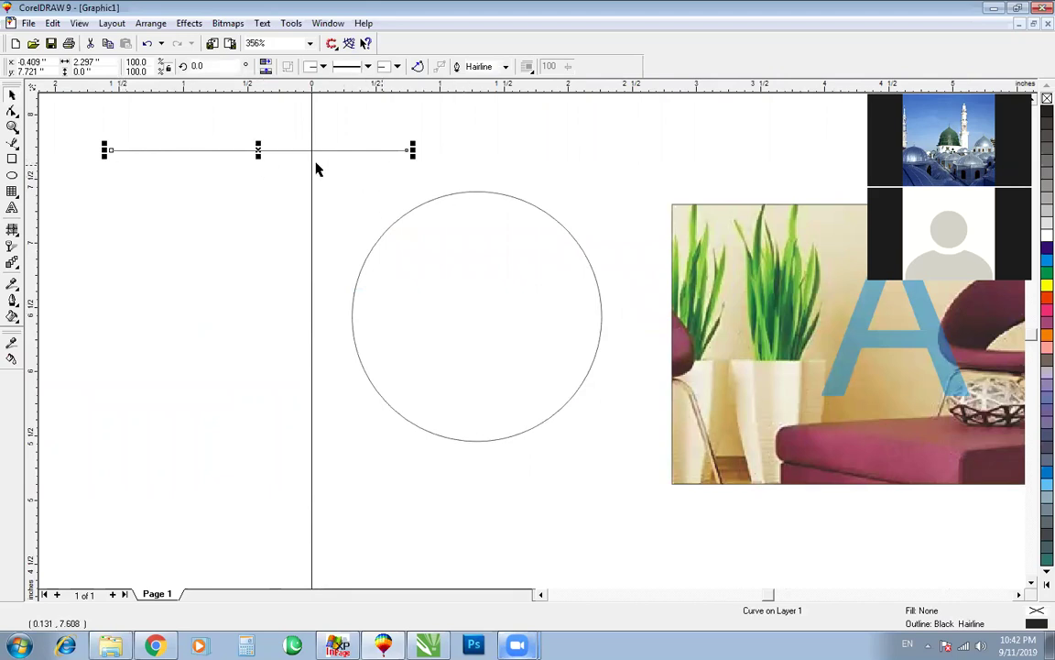
Step: Align the line horizontally with the circle's center, undo the alignment, and deselect both objects
shift+click(478, 193)
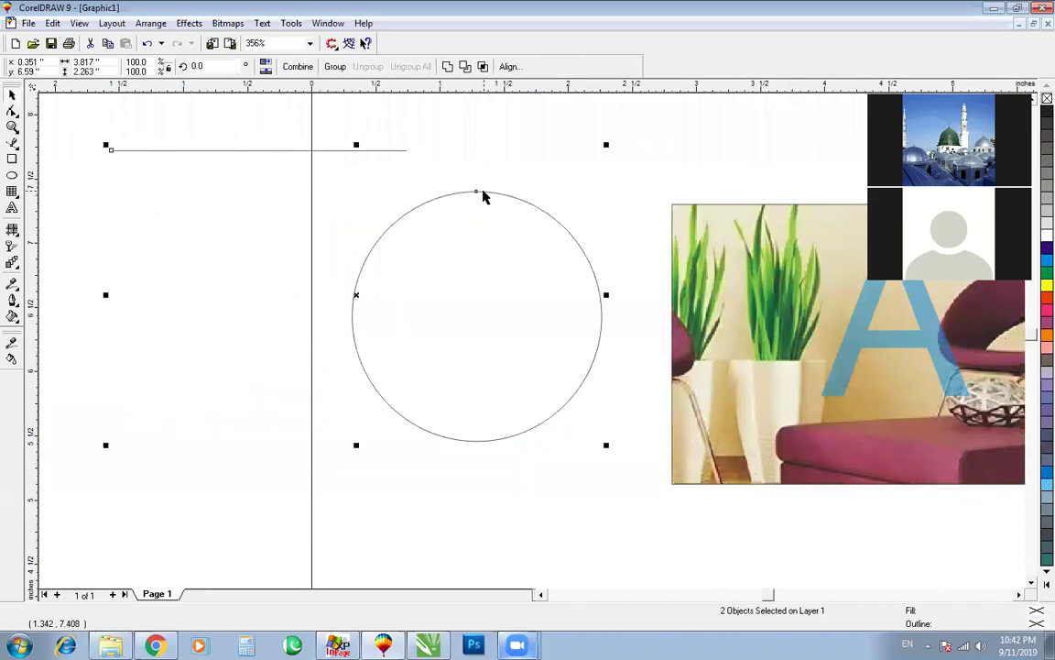
key(c)
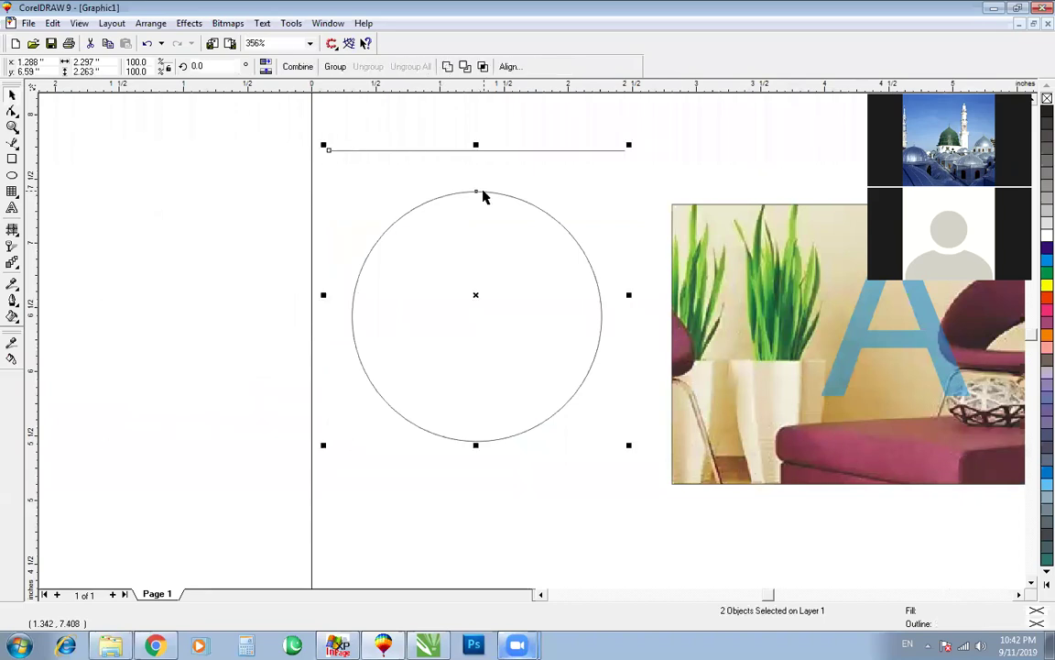
key(ctrl+z)
click(342, 188)
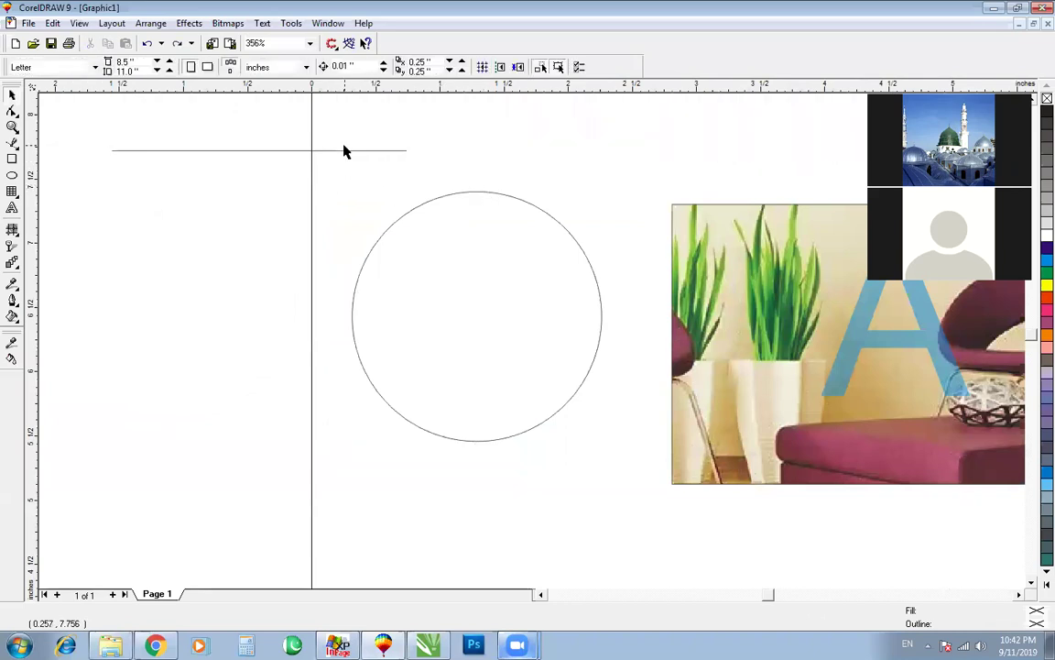
Step: Center the offset line on the circle, first horizontally and again vertically, and clear the selection
click(342, 152)
shift+click(473, 194)
key(c)
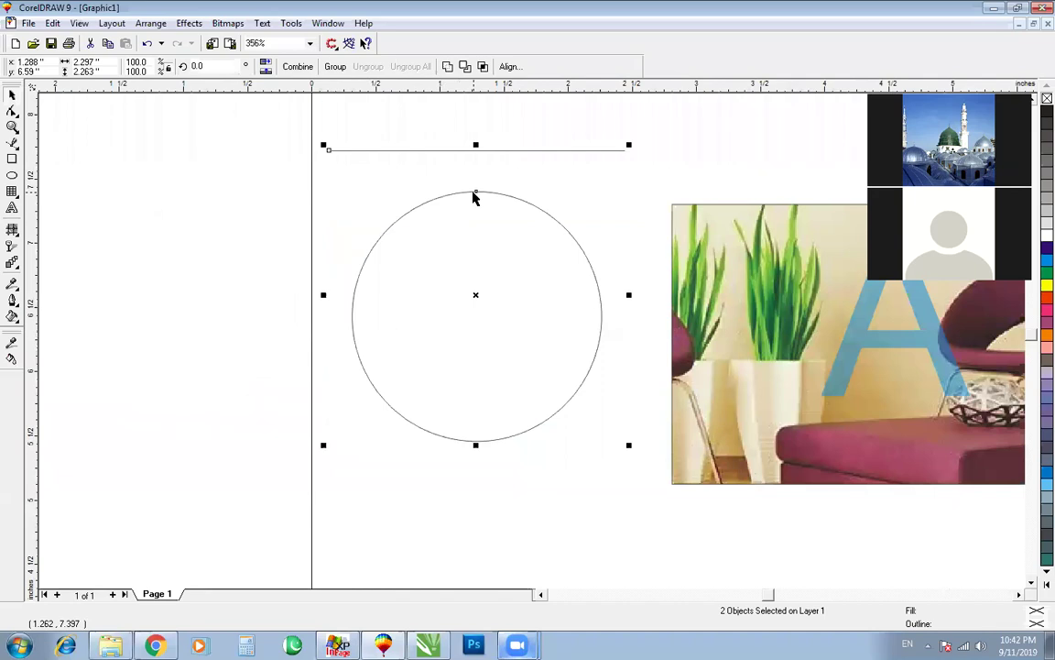
key(e)
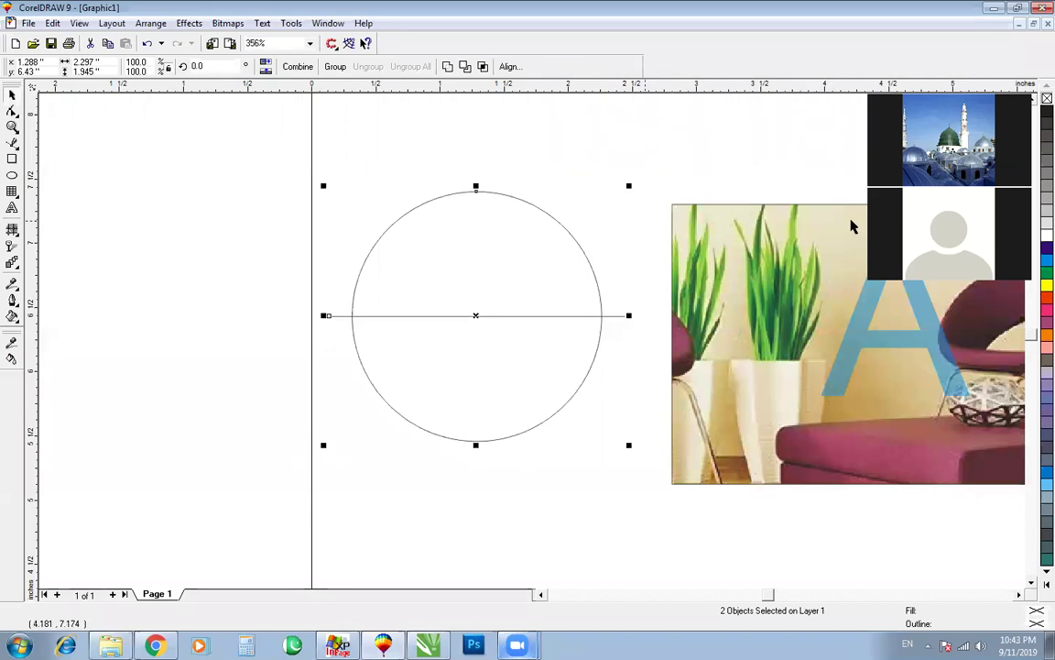
click(556, 155)
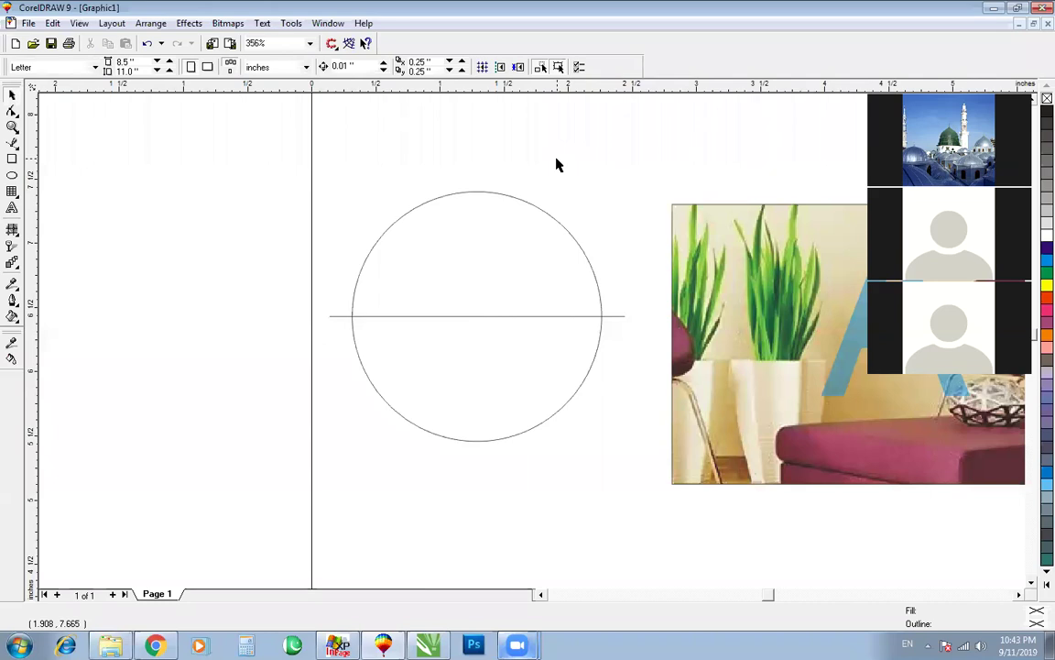
Step: Delete the circle, the line, the chair picture and the letter A from the page
key(F3)
drag(243, 243, 439, 423)
click(492, 330)
key(Delete)
drag(322, 207, 648, 448)
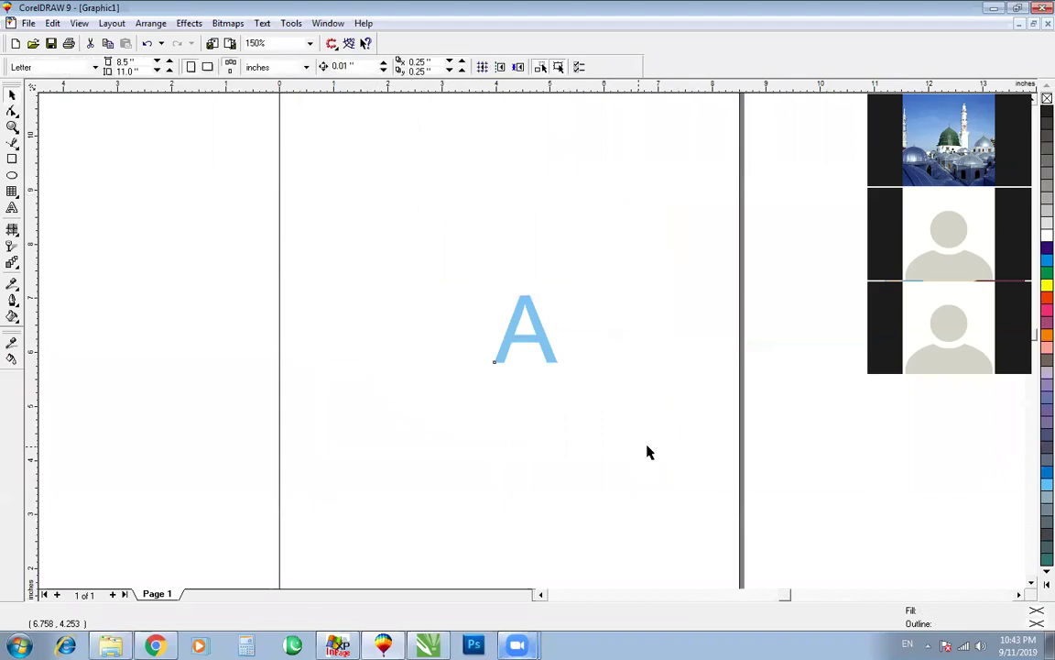
key(Delete)
Step: Draw a rectangle about 4.93 inches wide and add a Green copy about 0.75 inches high along its bottom edge, without outline
click(12, 158)
drag(387, 259, 654, 400)
drag(520, 404, 518, 412)
drag(522, 256, 528, 366)
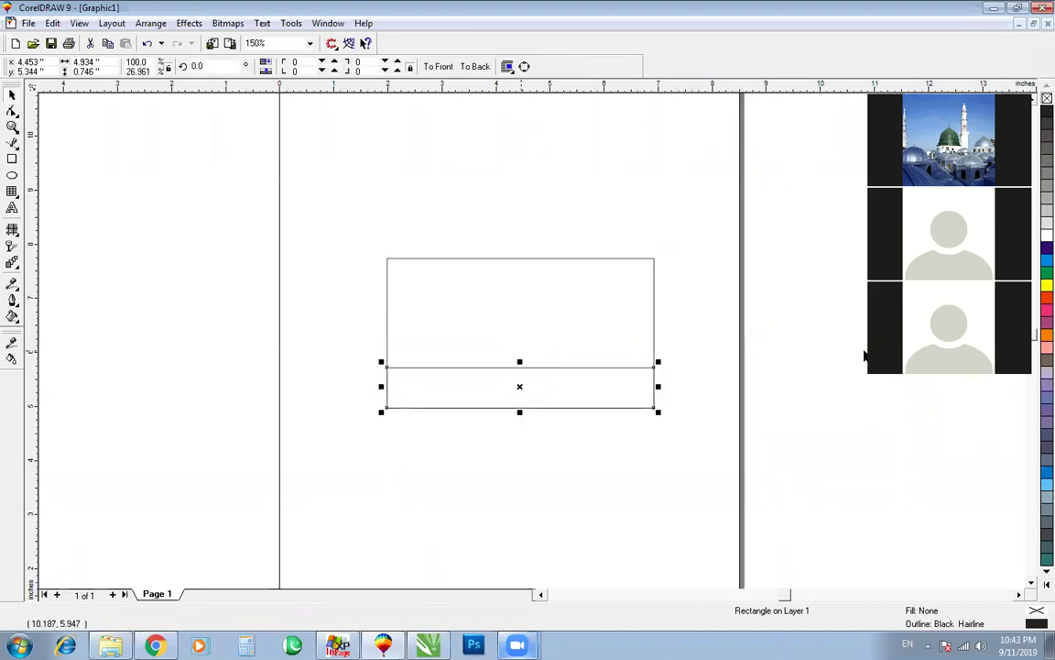
click(1047, 272)
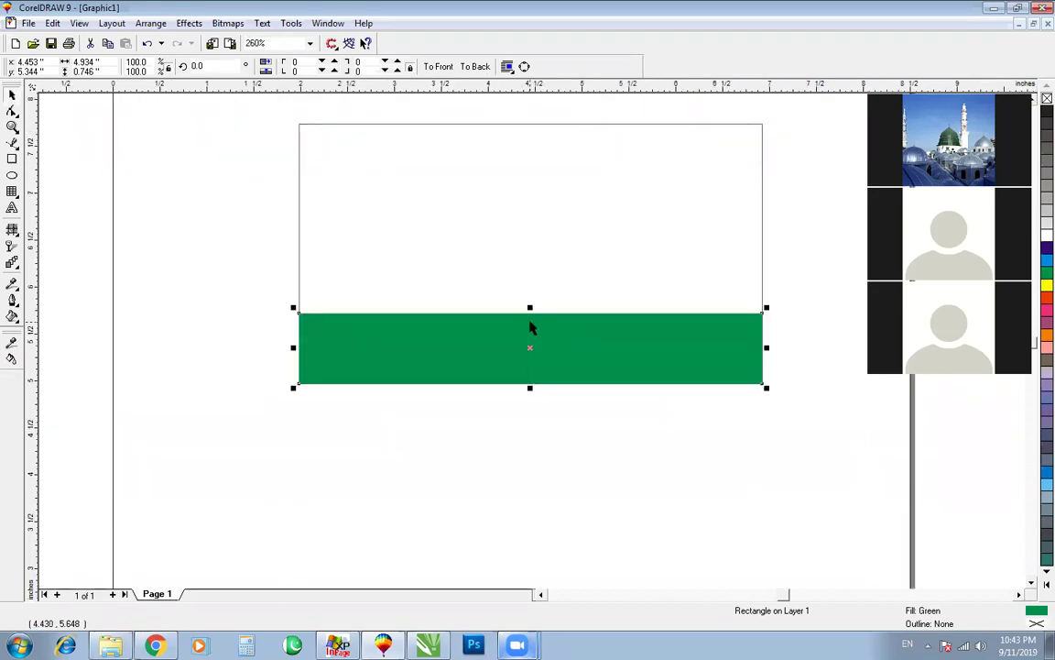
Step: Convert the green rectangle to curves and bend its straight top edge downward into a smooth curve
key(ctrl+q)
key(F10)
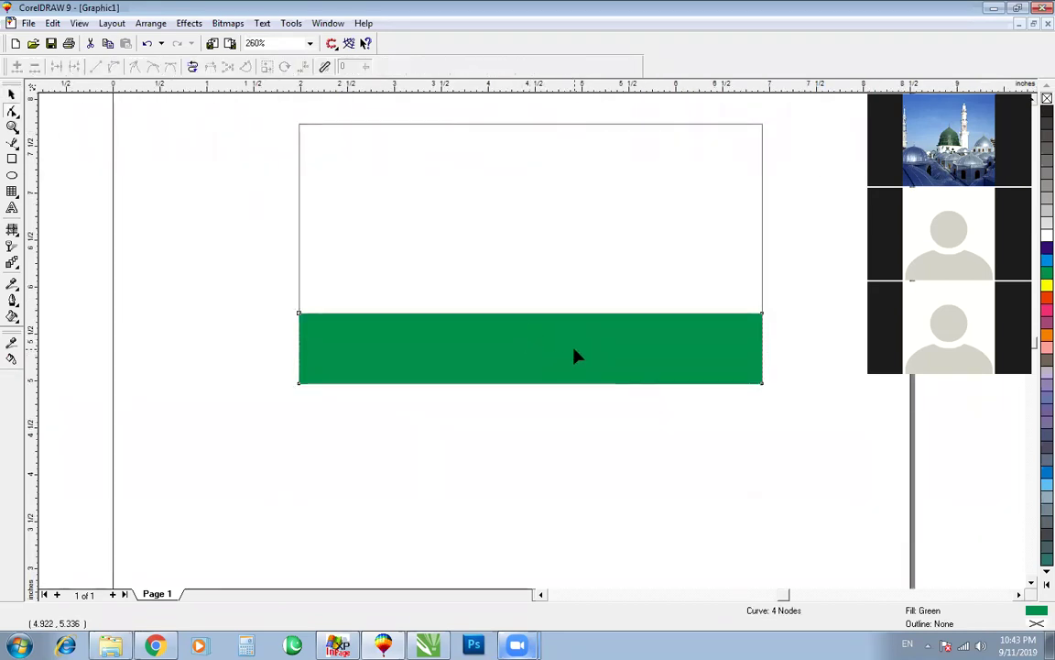
click(513, 313)
click(114, 67)
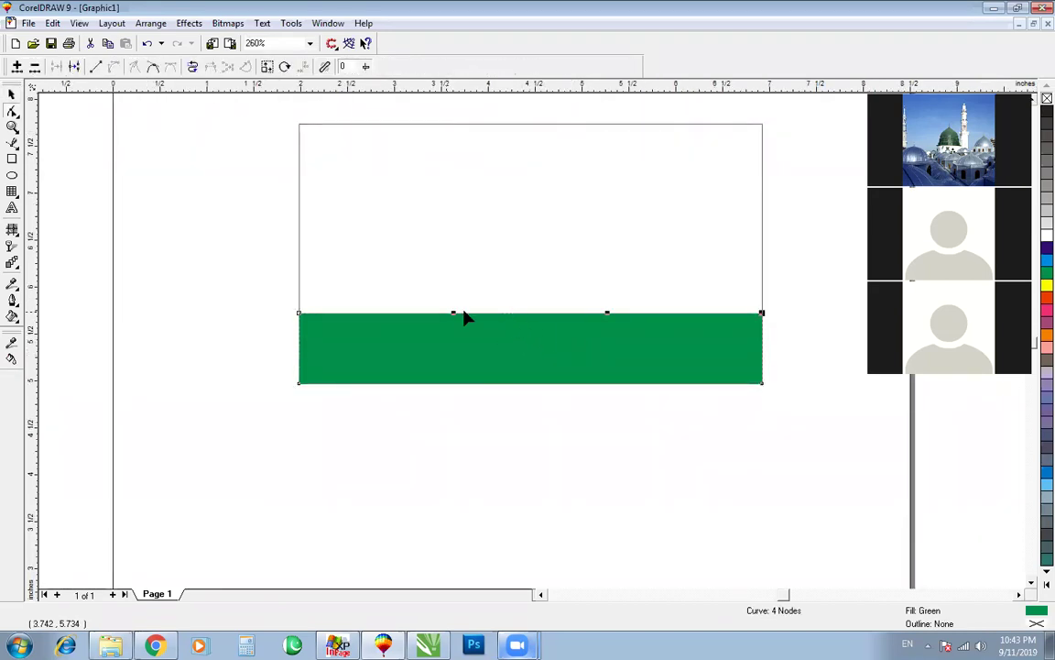
drag(452, 316, 440, 353)
key(space)
click(475, 412)
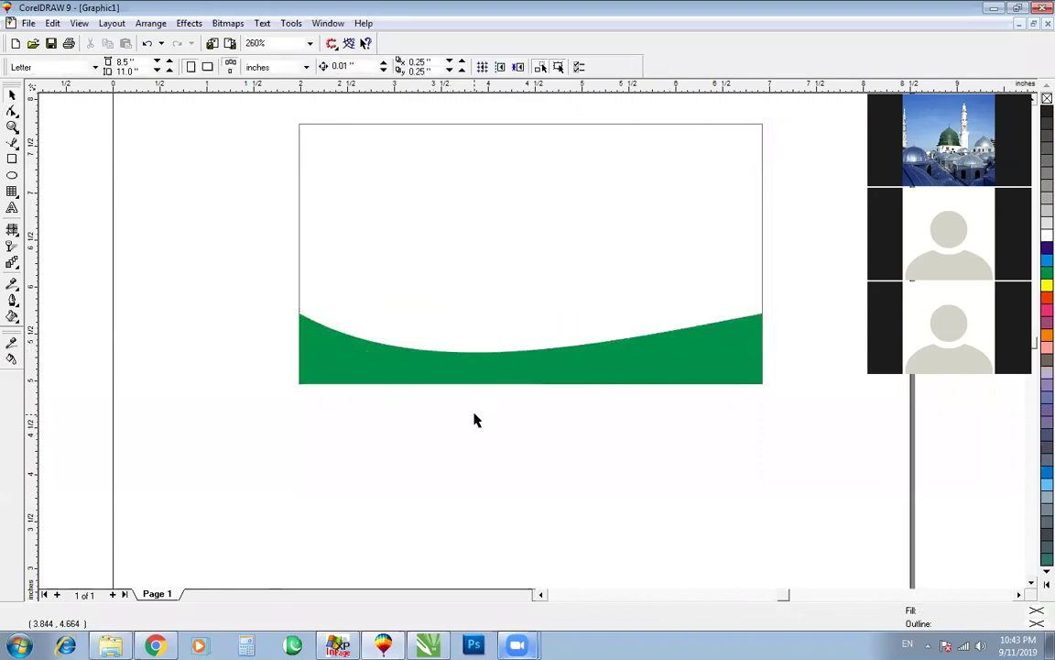
Step: Duplicate the green shape about 0.05 inches higher, fill the copy with Cyan, and place it behind the green shape
click(518, 369)
key(space)
key(F2)
drag(221, 255, 841, 453)
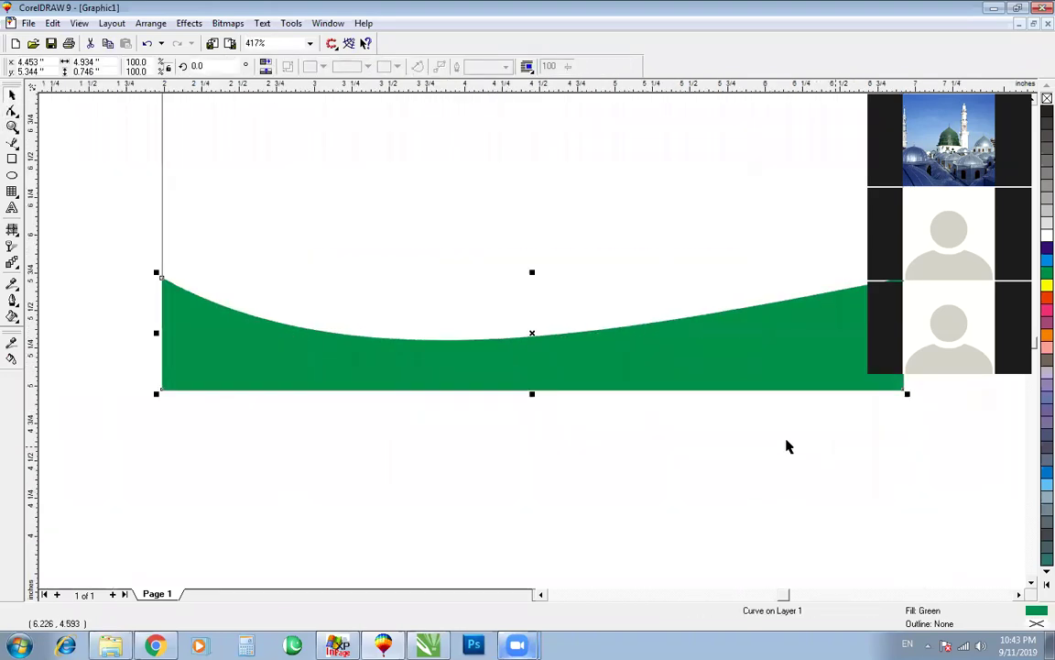
drag(579, 361, 579, 354)
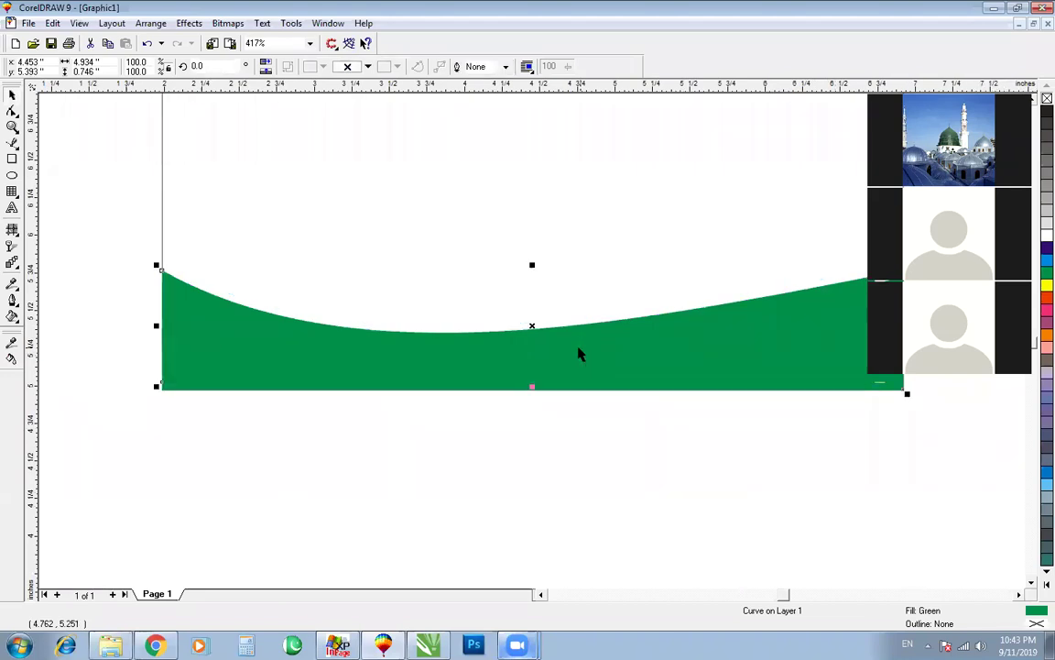
click(1046, 260)
key(shift+Page_Down)
key(F3)
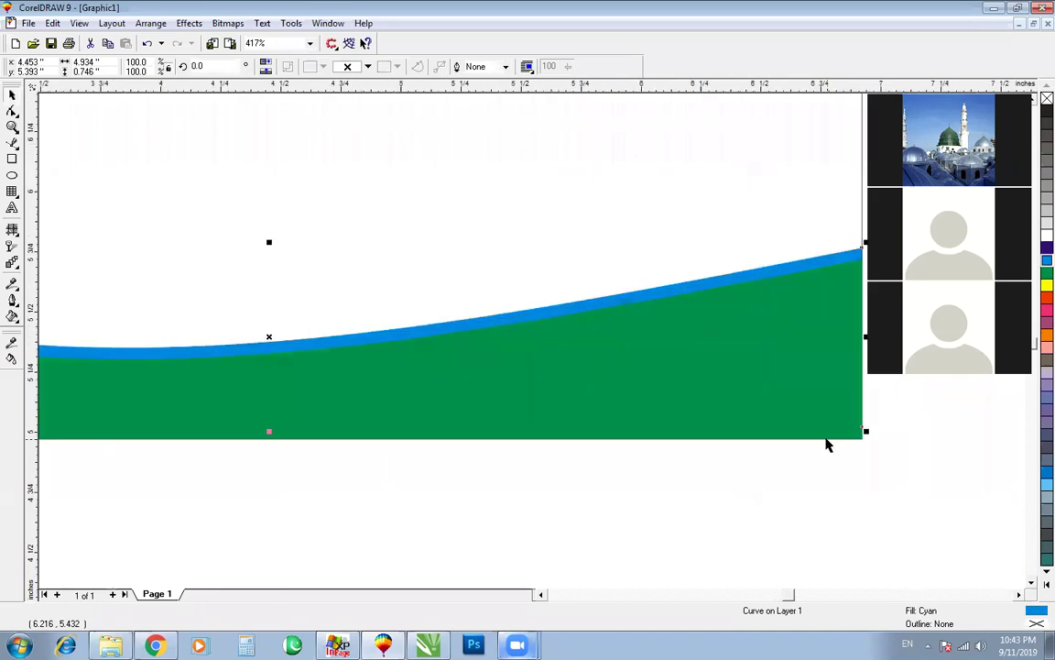
click(827, 443)
key(F3)
Step: Delete the cyan copy of the curved shape and deselect the remaining green shape
click(648, 366)
key(shift+Page_Down)
click(672, 342)
click(684, 370)
key(Delete)
click(697, 353)
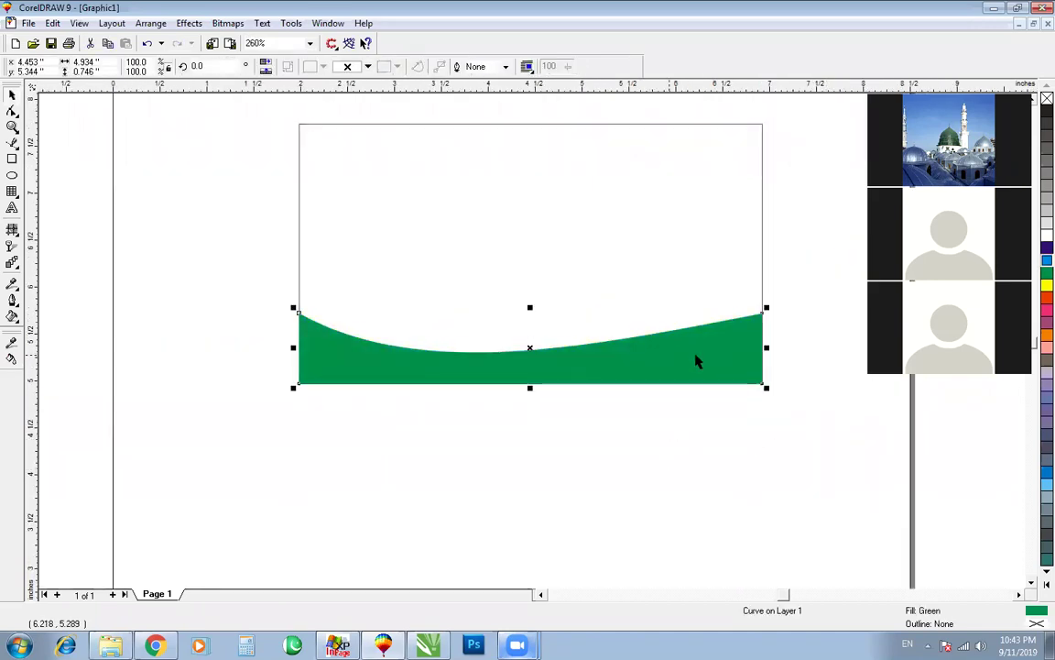
click(695, 390)
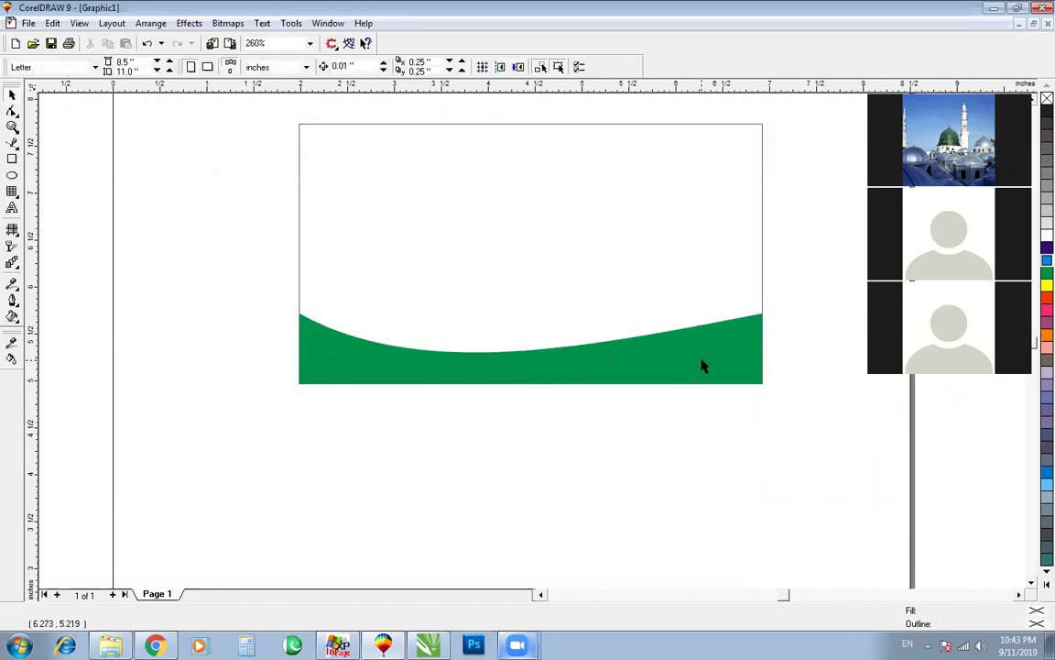
Step: Duplicate the green shape about 0.2 inches higher, fill the copy with 10% Black, and place it behind the green shape
click(703, 366)
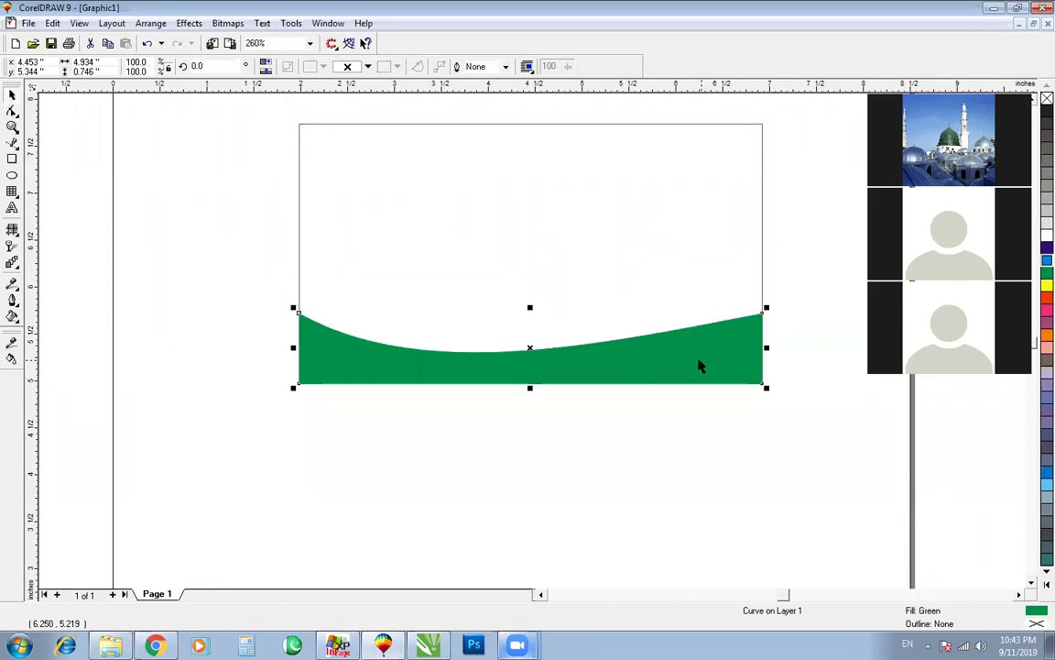
drag(700, 365, 700, 347)
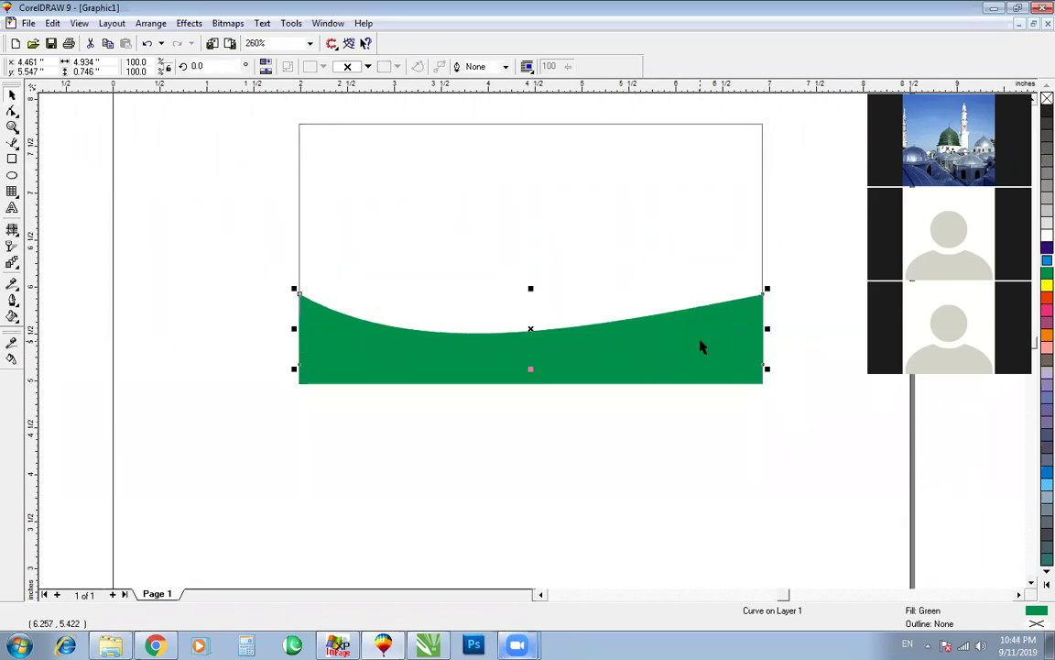
click(1047, 219)
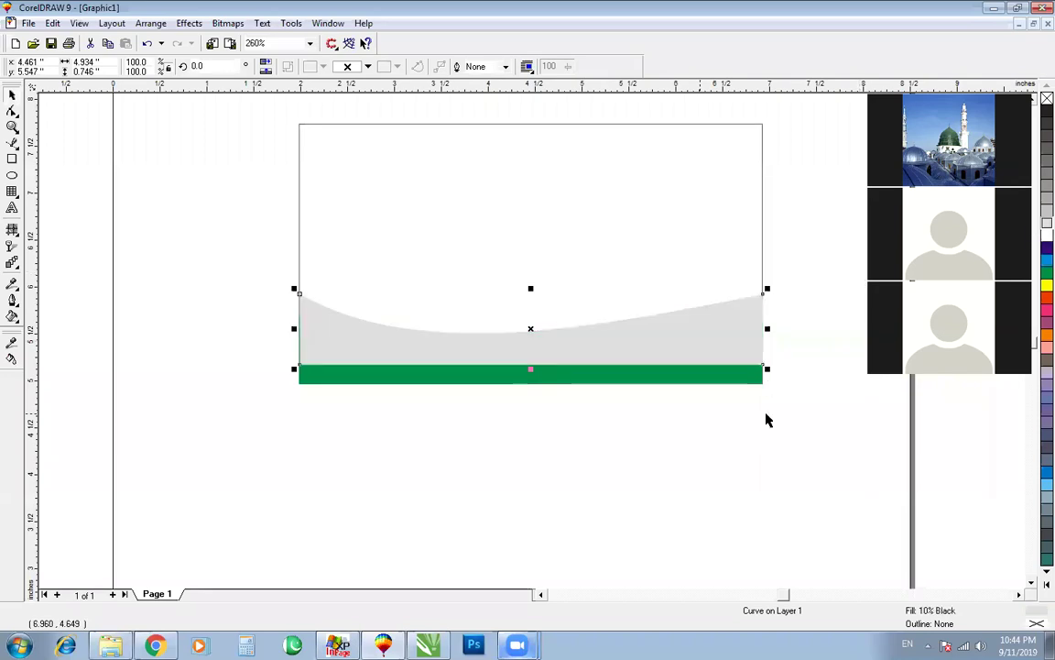
key(ctrl+Page_Down)
click(688, 454)
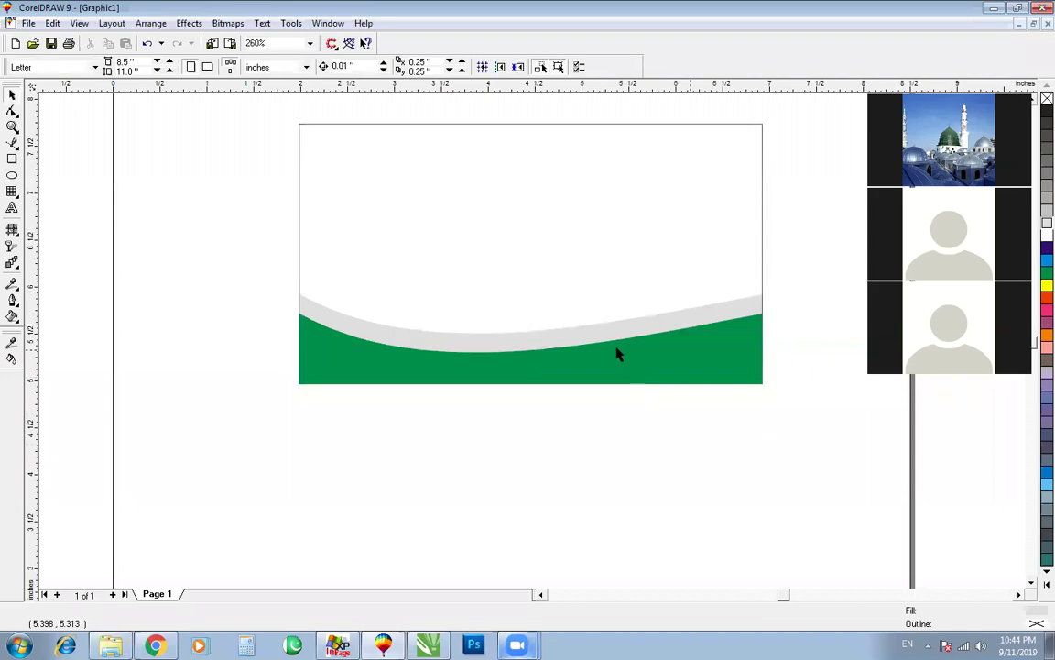
Step: Try moving the light grey band slightly lower, undo the move, and deselect it
key(F2)
drag(228, 221, 780, 475)
drag(566, 325, 565, 334)
key(ctrl+z)
click(550, 452)
Step: Move the light grey band about 0.09 inches lower behind the green shape
click(167, 246)
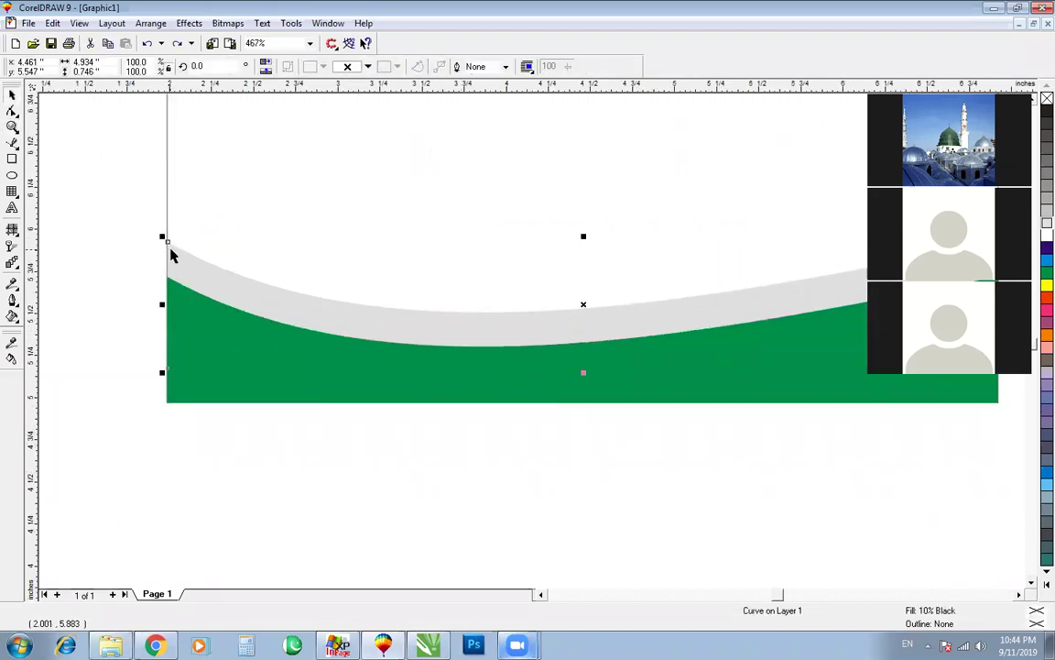
drag(585, 305, 583, 320)
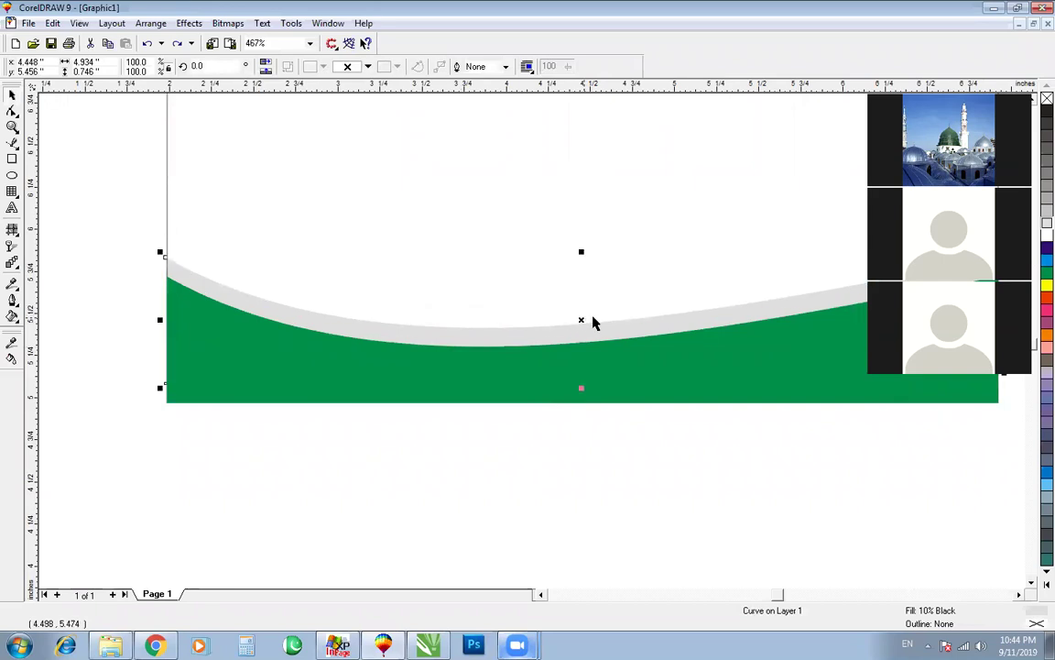
key(F3)
key(F4)
key(F3)
key(F4)
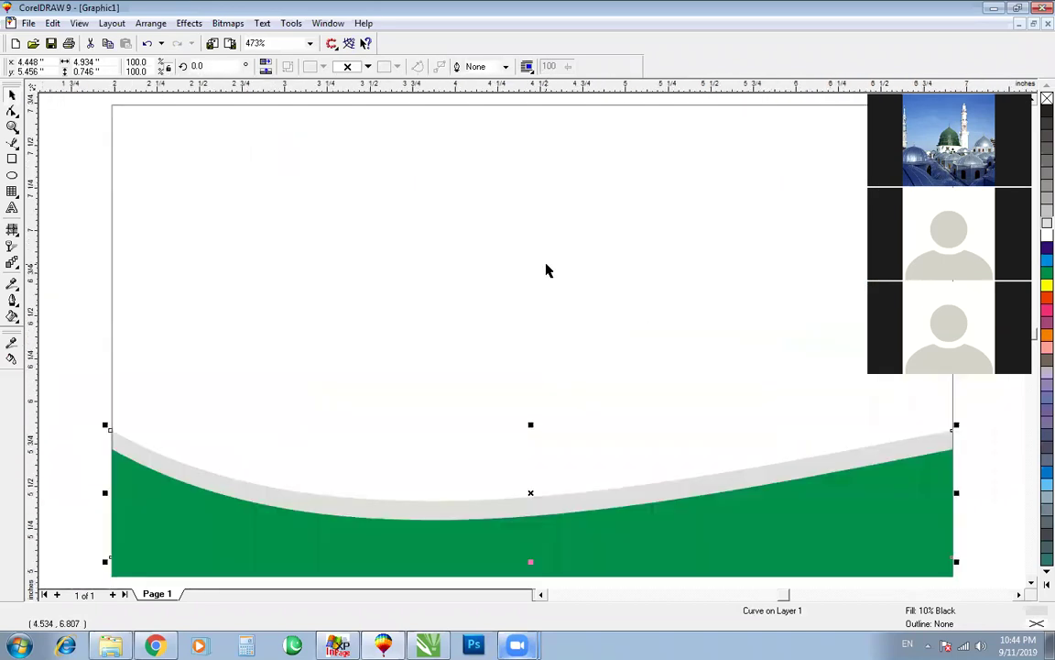
key(F3)
key(F3)
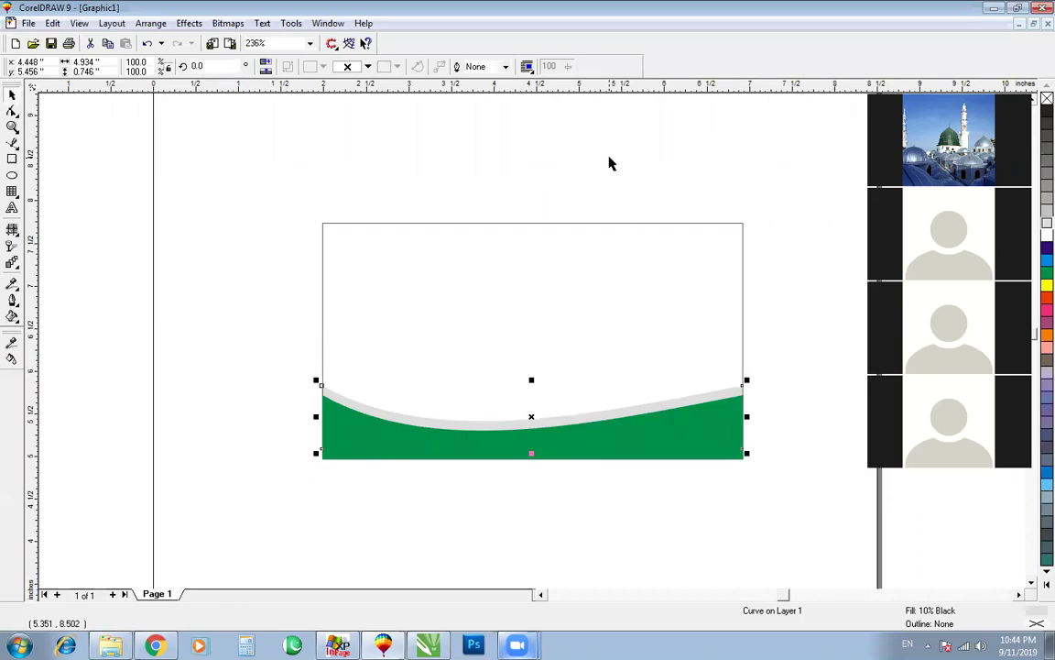
Step: Switch to InPage and create a new A4 portrait document with right-to-left direction
click(338, 645)
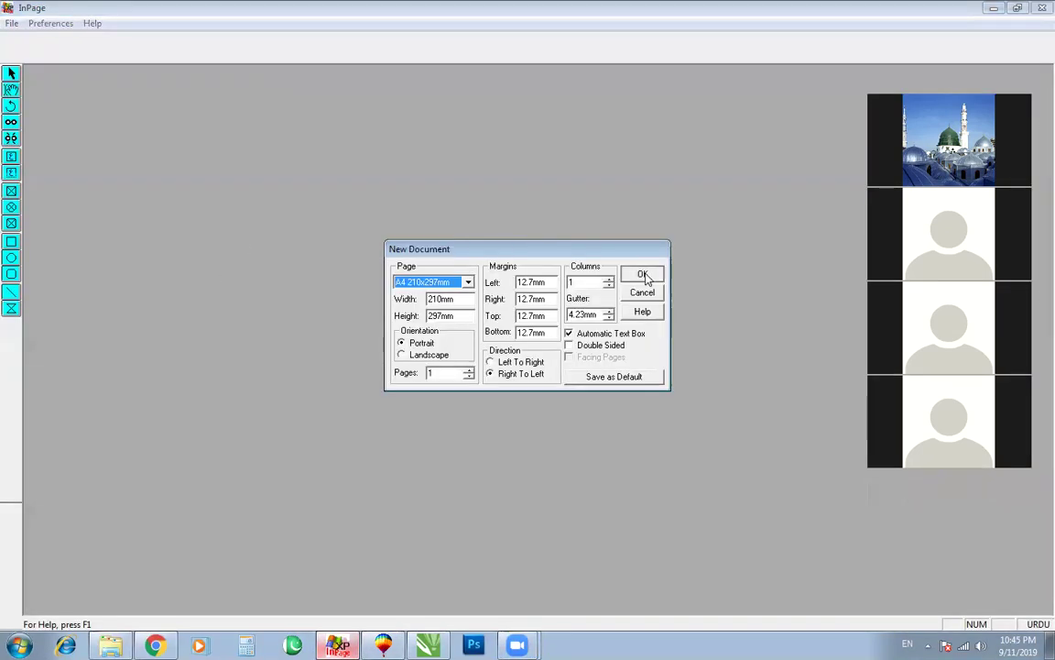
click(640, 273)
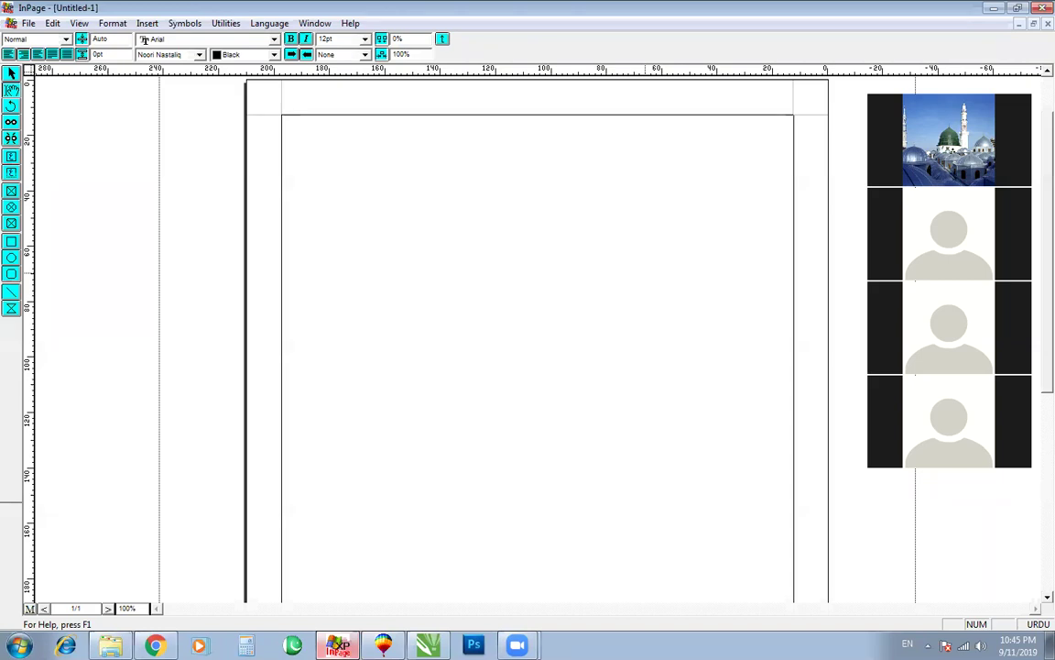
key(ctrl+2)
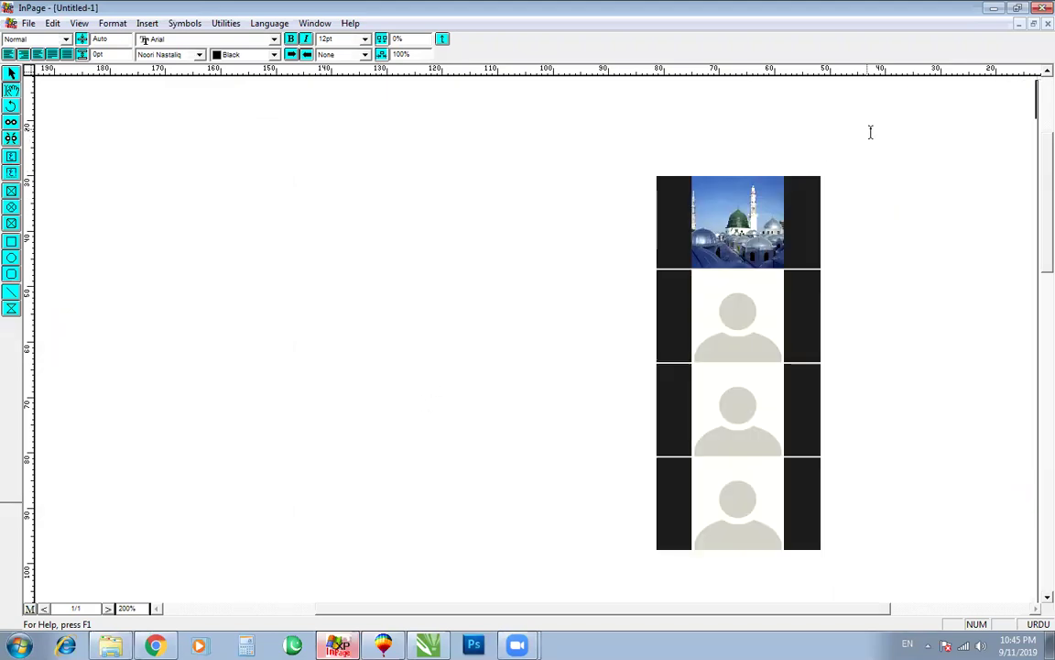
Step: Enter the Urdu text "مدرسہ تعلیم القرآن" in the document's text box
text(مدرسہ تعلیم ال)
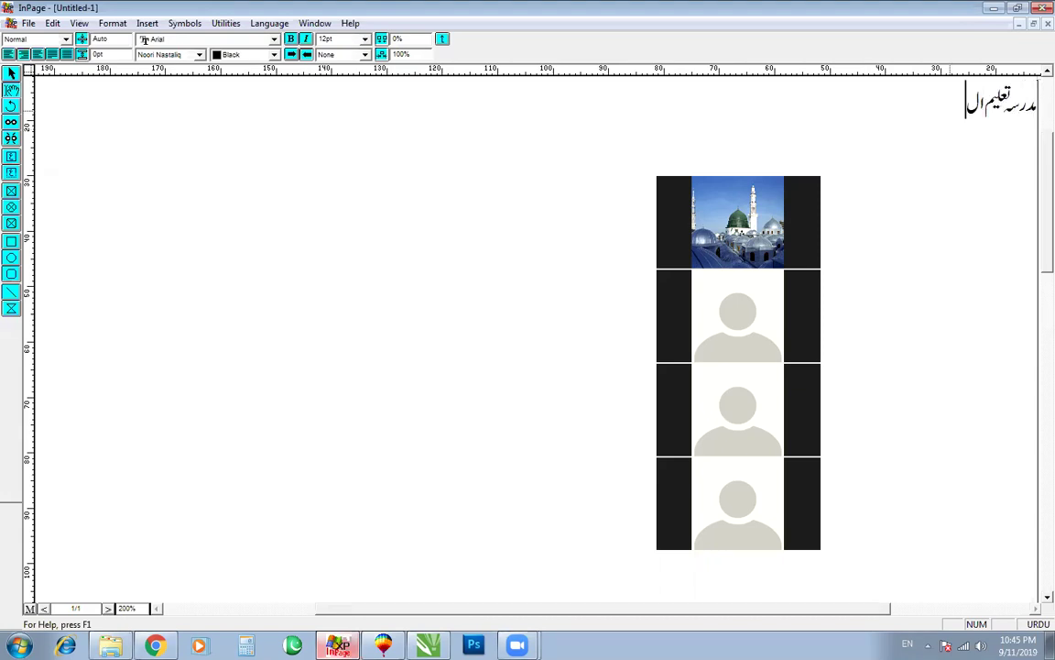
text(قرآ)
key(BackSpace)
text(ن)
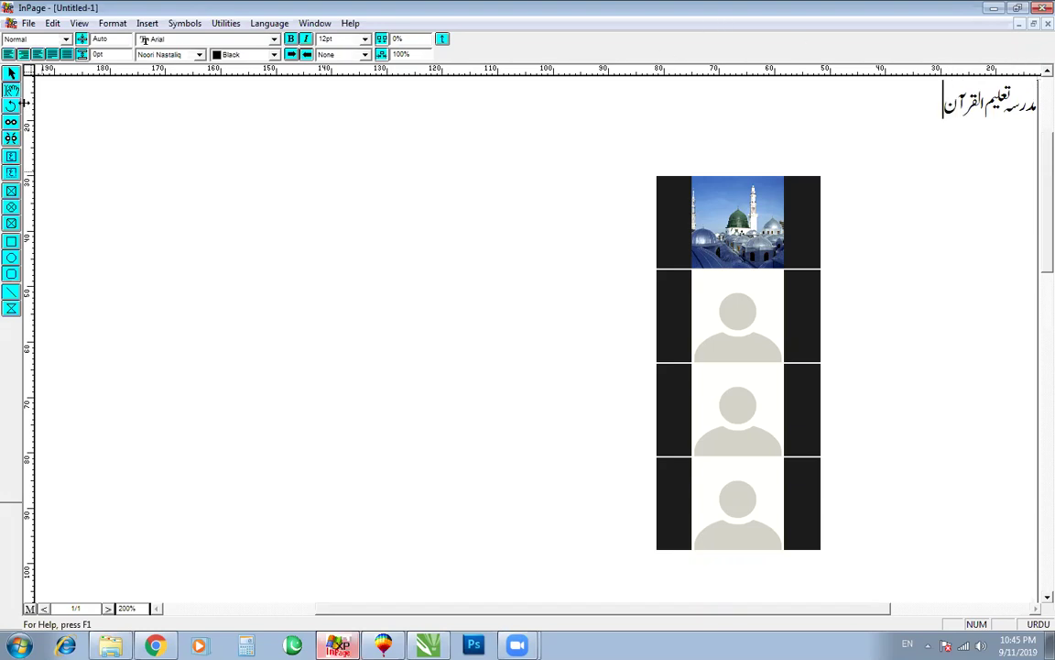
Step: Copy the Urdu text from InPage, switch to CorelDRAW, and paste it into the drawing
click(11, 75)
right_click(189, 246)
click(226, 311)
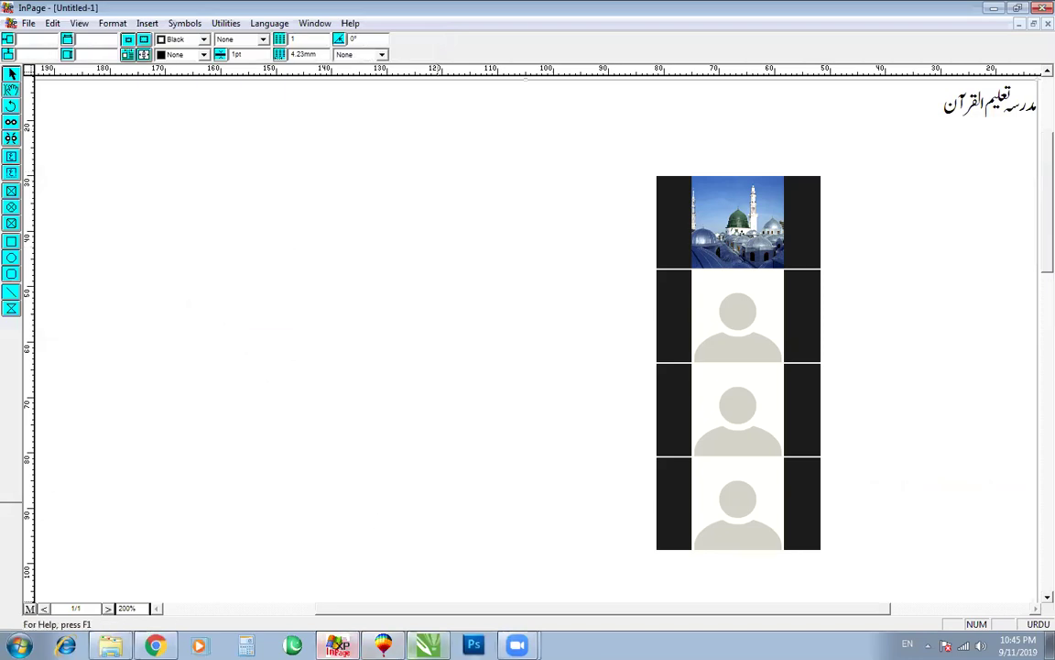
click(383, 645)
click(228, 321)
key(ctrl+v)
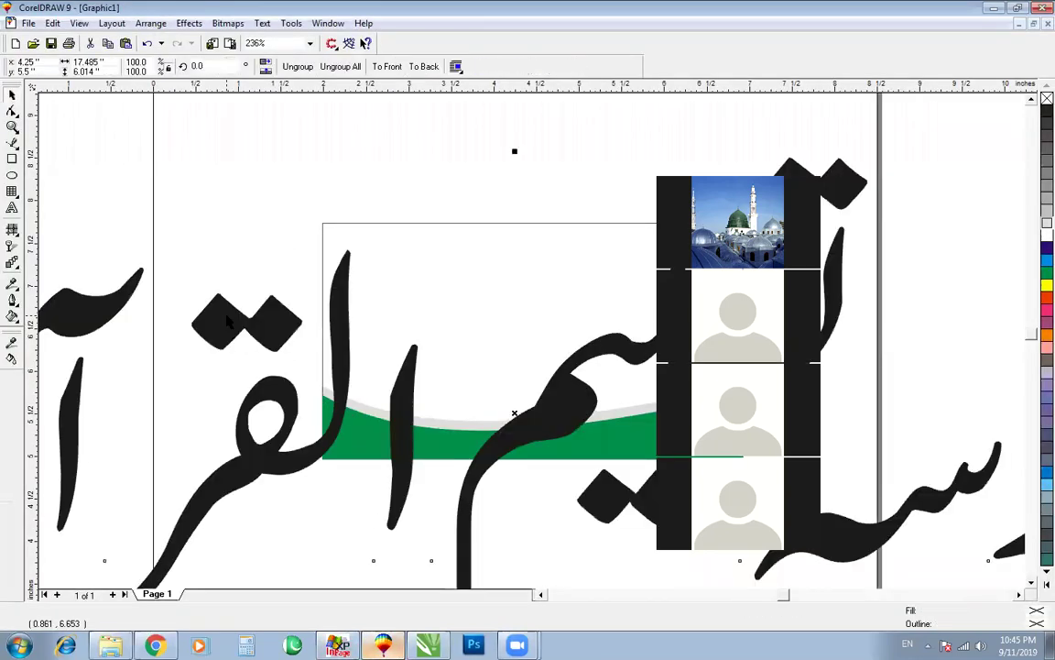
Step: Move the pasted Urdu lettering above and to the left of the card layout
scroll(227, 316, down, 3)
scroll(520, 376, up, 1)
drag(548, 337, 357, 231)
scroll(500, 295, down, 2)
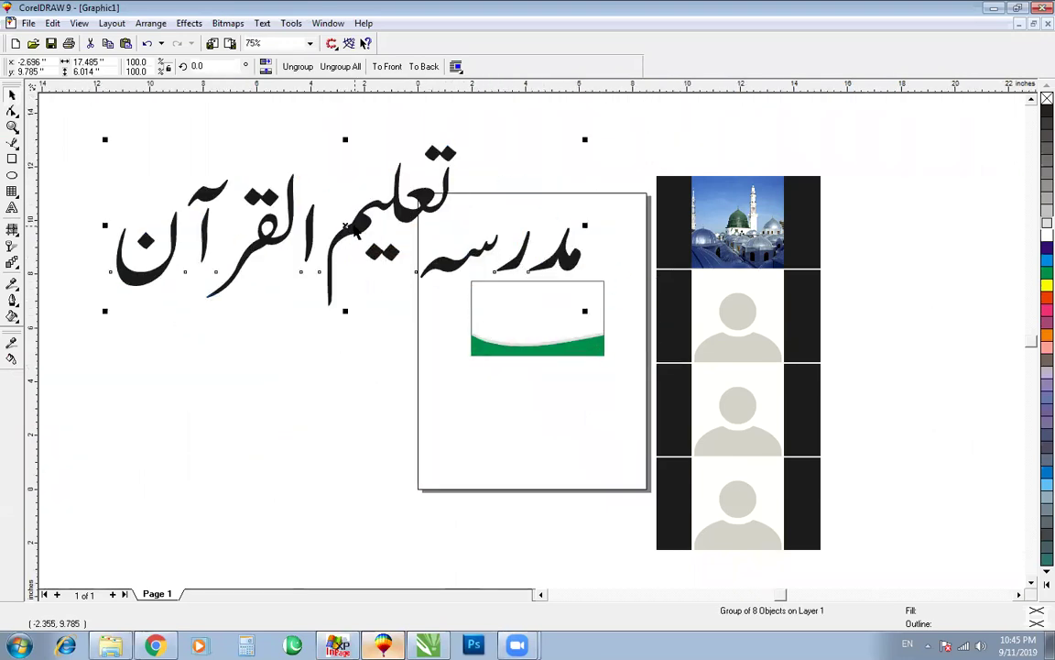
Step: Convert the Urdu lettering to curves and ungroup it into separate letter shapes
key(ctrl+q)
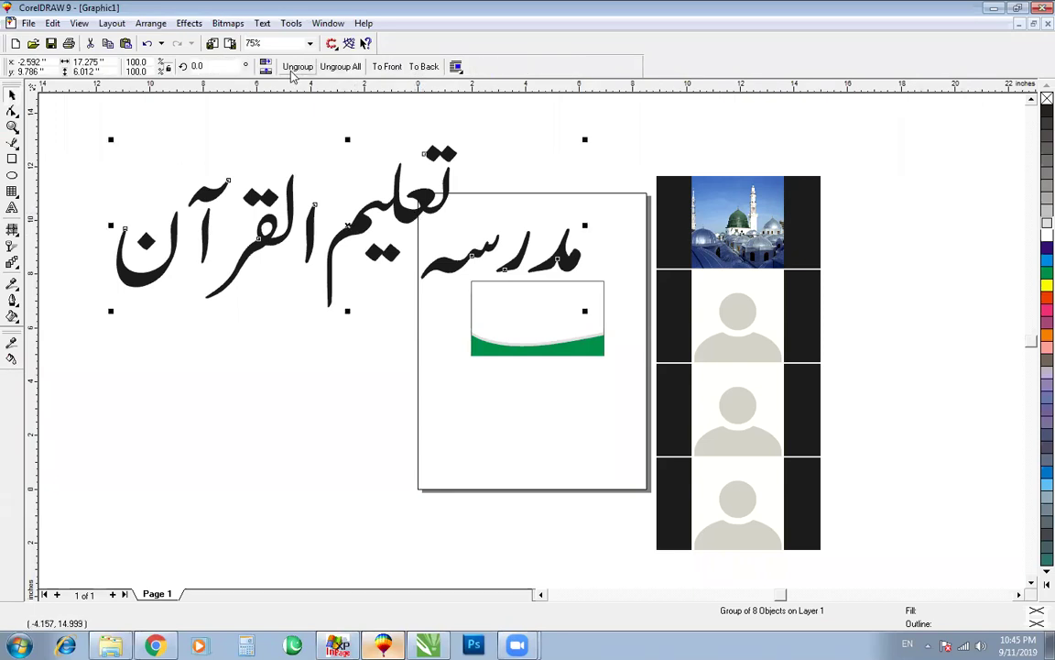
key(F2)
drag(98, 132, 593, 359)
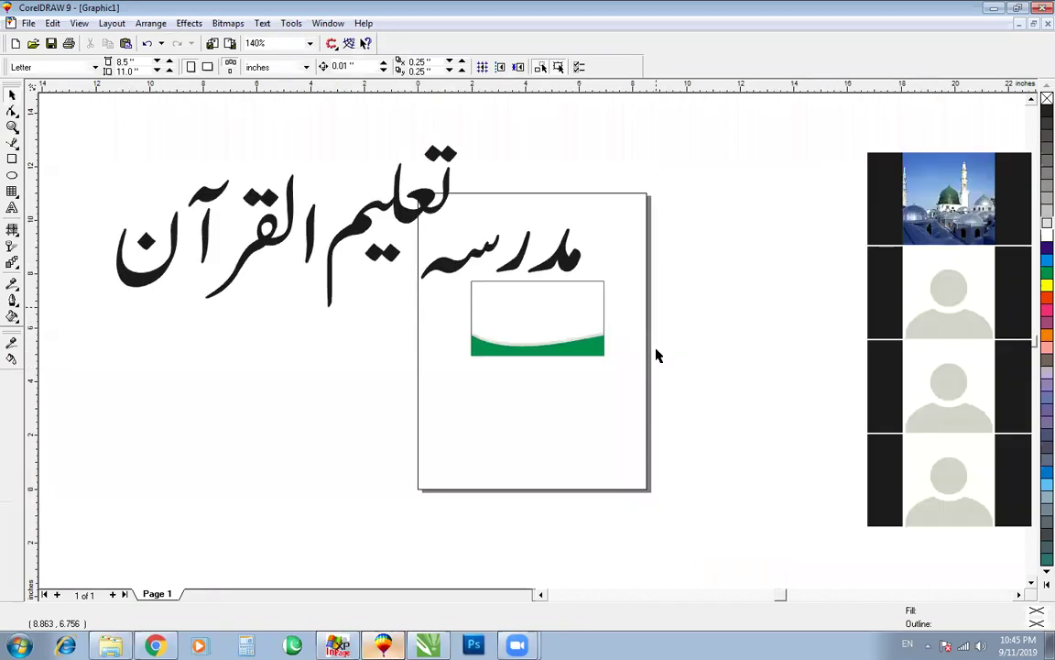
Step: Tighten the word مدرسہ by moving its "ر" and "سہ" shapes closer to "مد"
drag(524, 252, 550, 240)
key(F2)
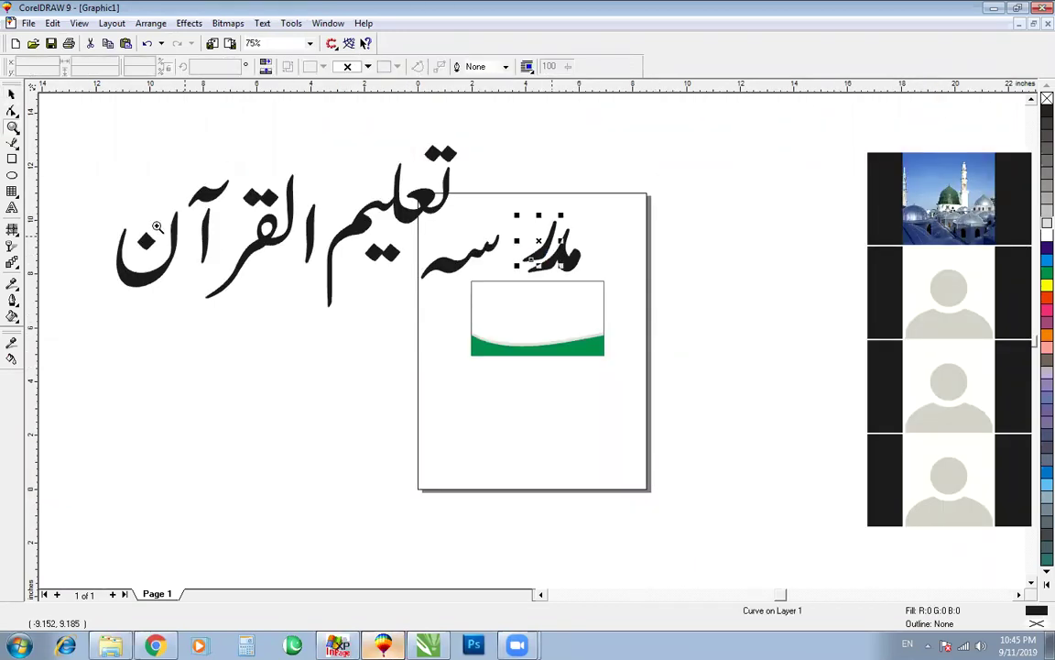
drag(174, 139, 634, 399)
drag(638, 325, 713, 325)
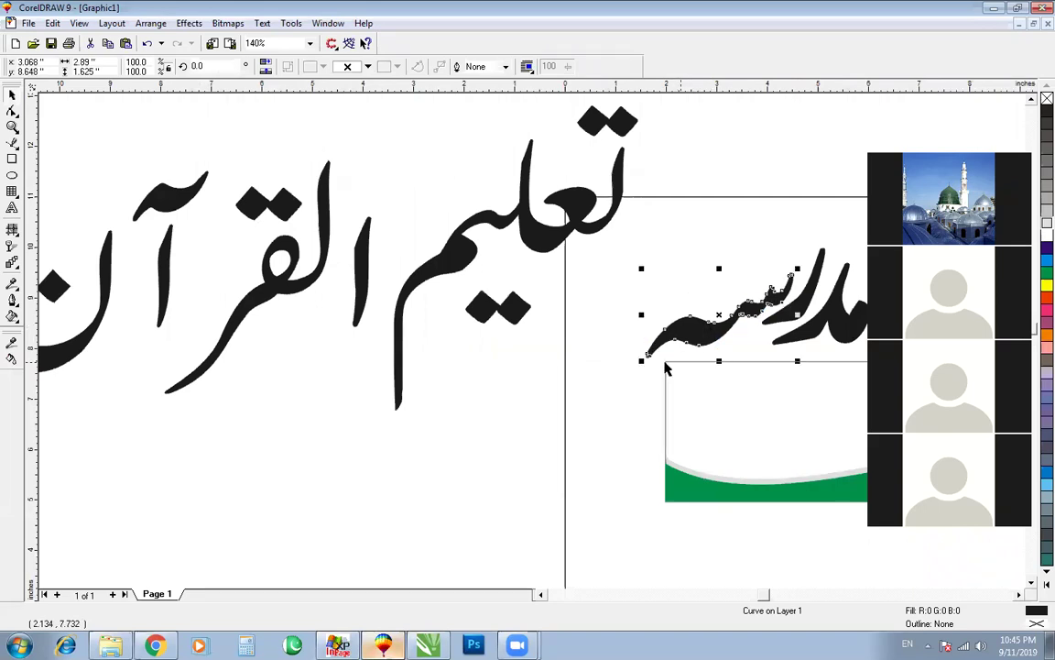
Step: Move تعلیم above the word مدرسہ, and place the first alif of القرآن close beside it
key(F3)
drag(424, 209, 551, 209)
click(316, 236)
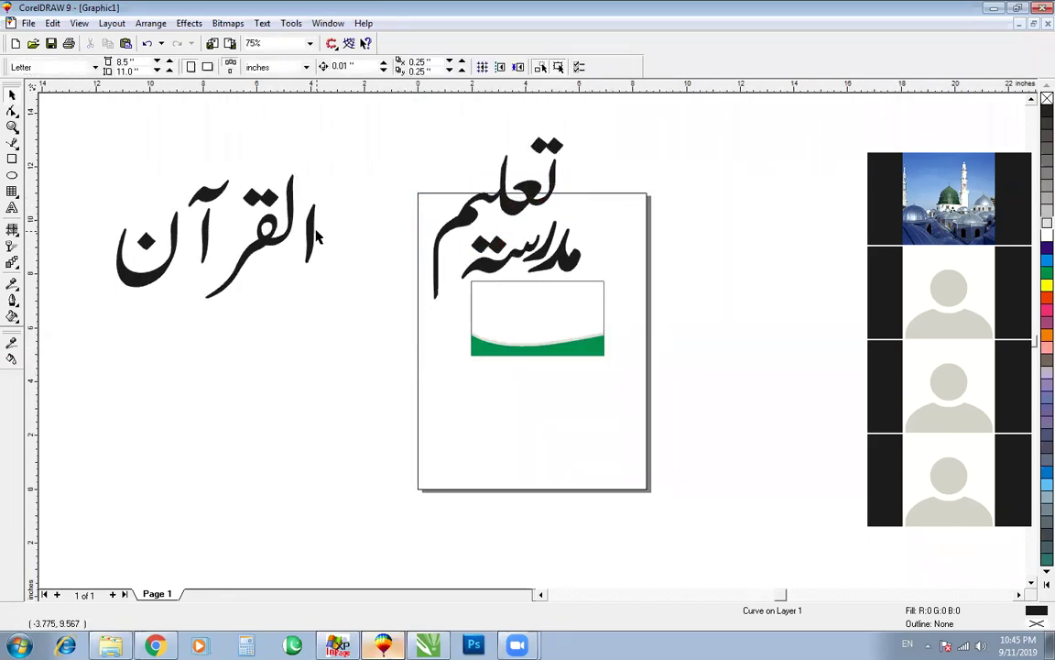
drag(311, 237, 424, 233)
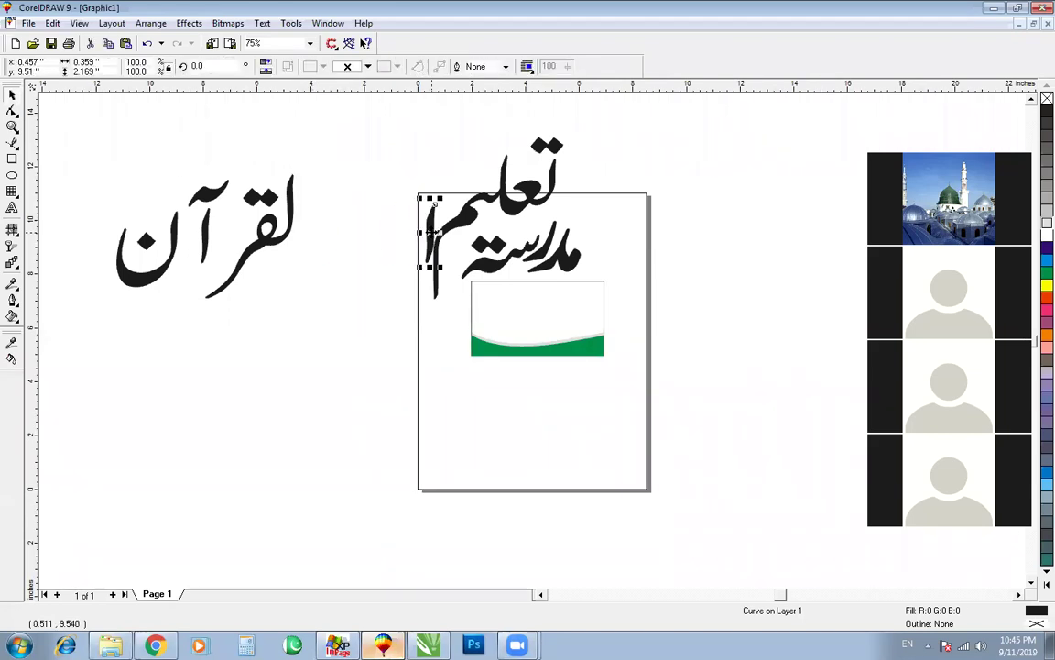
Step: Move the remaining letters of القرآن, with their dots and madda, closely together beside the alif
click(353, 183)
drag(267, 245, 390, 248)
drag(313, 141, 182, 282)
drag(207, 238, 351, 234)
drag(242, 165, 106, 295)
drag(147, 261, 308, 261)
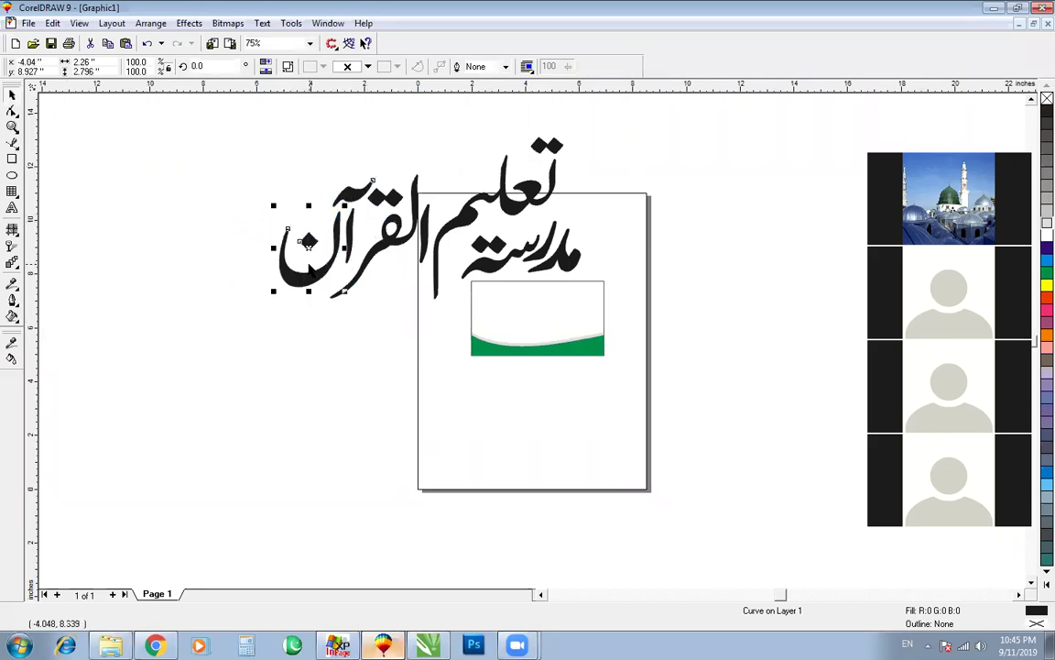
Step: Weld all the Urdu letter shapes into a single curve
key(F2)
drag(242, 115, 711, 378)
click(787, 269)
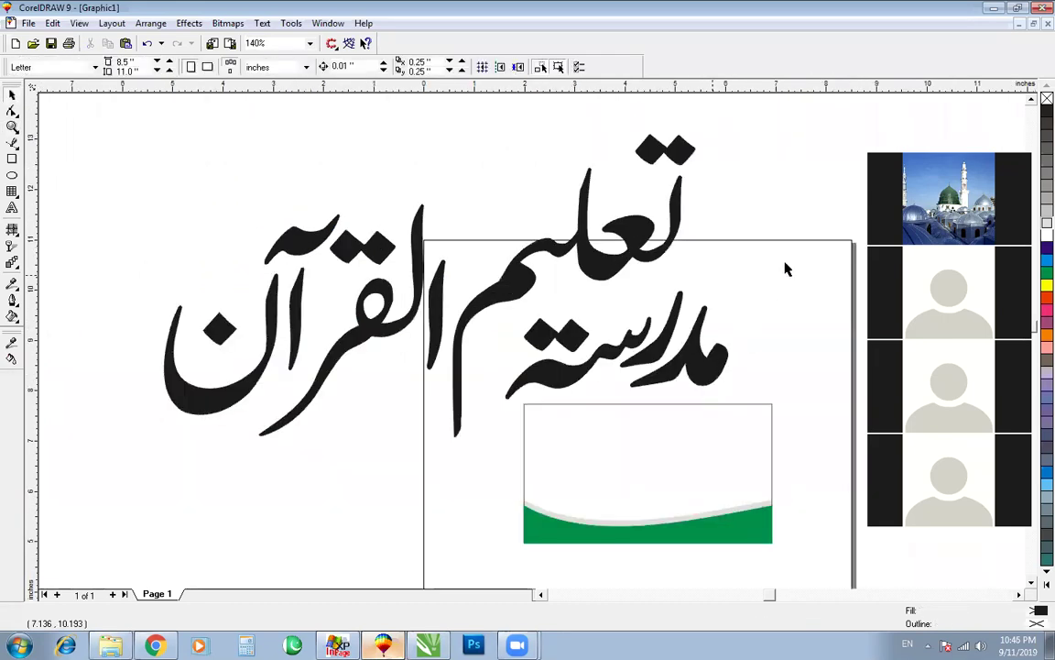
key(F3)
key(z)
drag(193, 341, 759, 124)
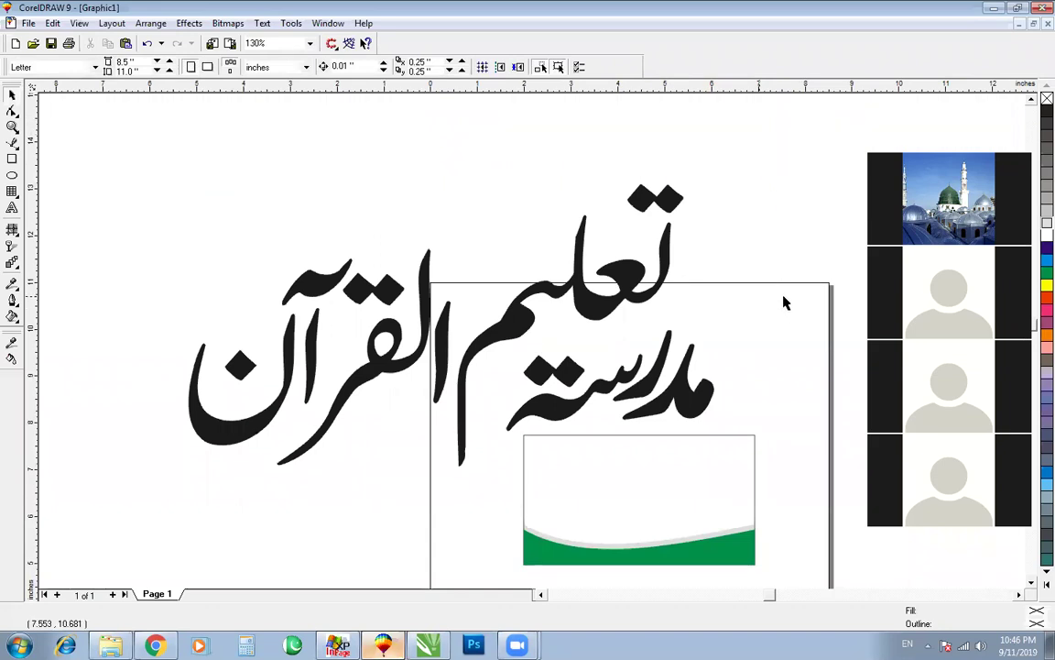
drag(794, 144, 138, 487)
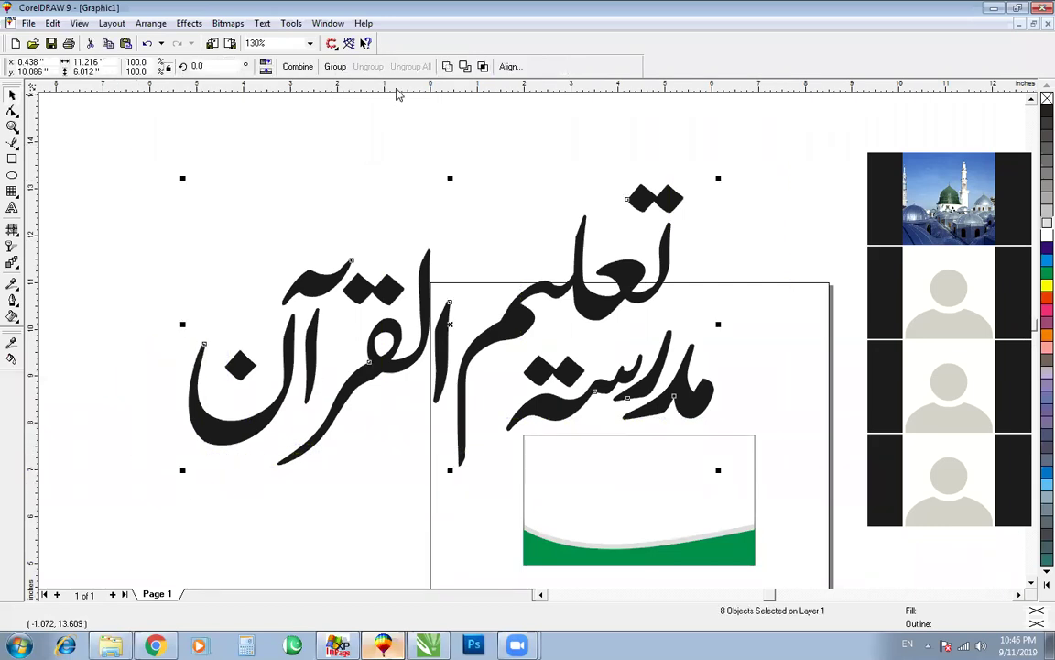
click(448, 67)
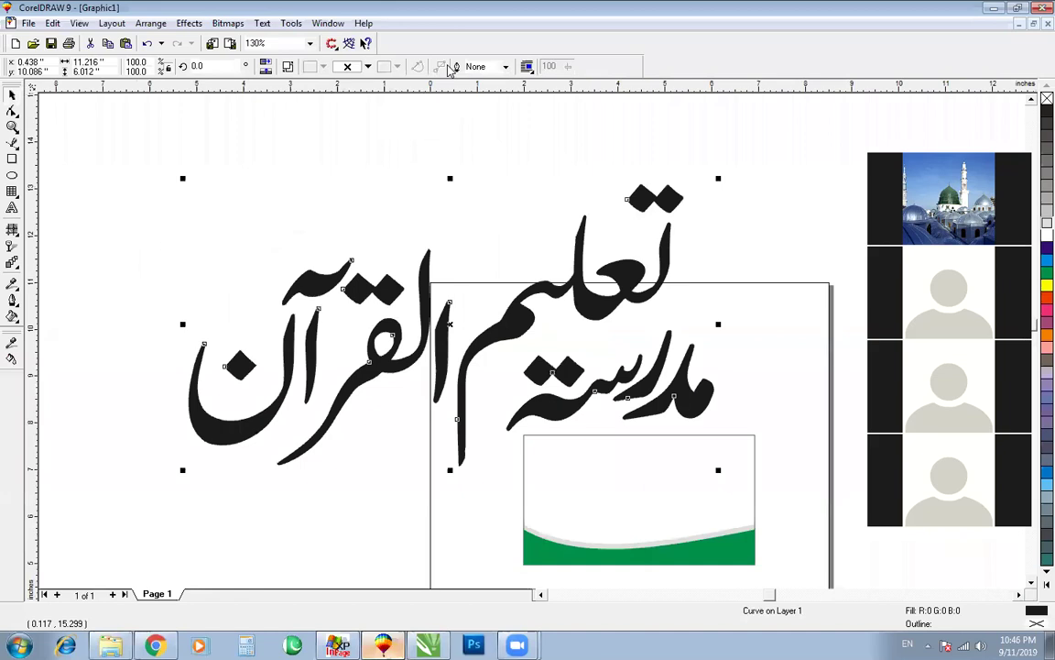
Step: Draw a horizontal Bezier line about 12.9 inches long and center-align it with the lettering both horizontally and vertically
click(11, 142)
click(56, 139)
click(107, 348)
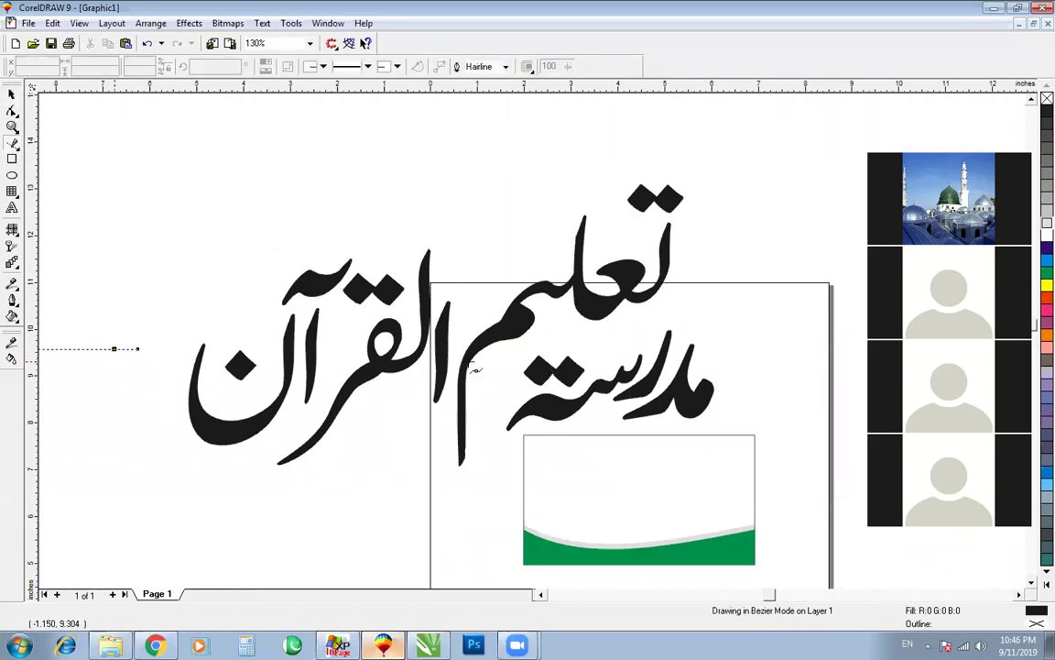
click(723, 349)
shift+click(626, 292)
key(c)
key(e)
key(Escape)
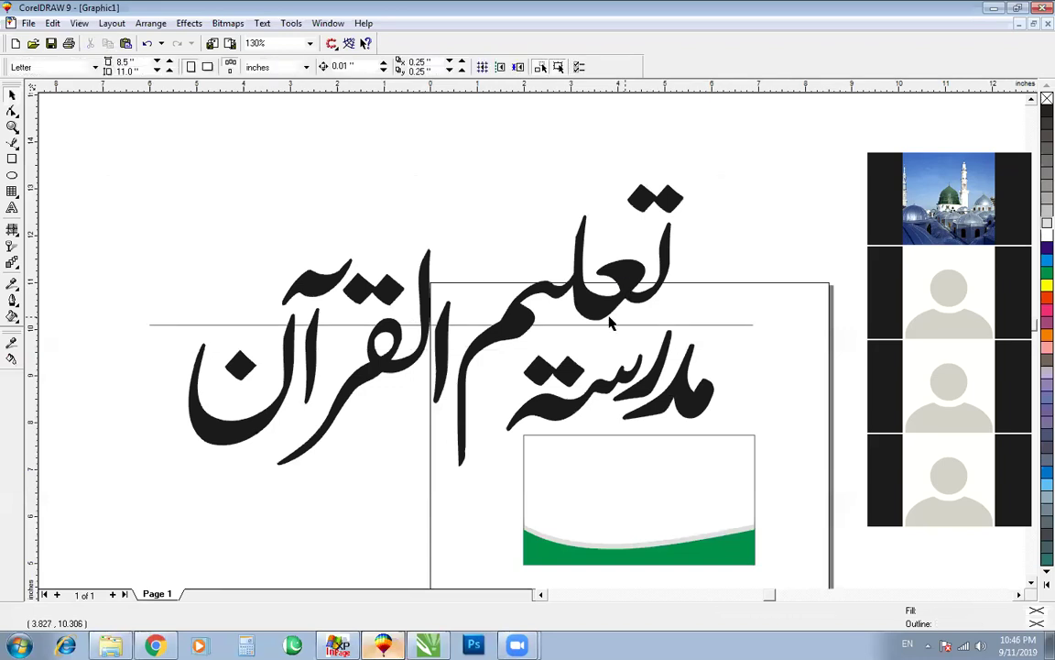
Step: Trim the welded lettering with the horizontal line and break it apart into separate pieces
click(601, 325)
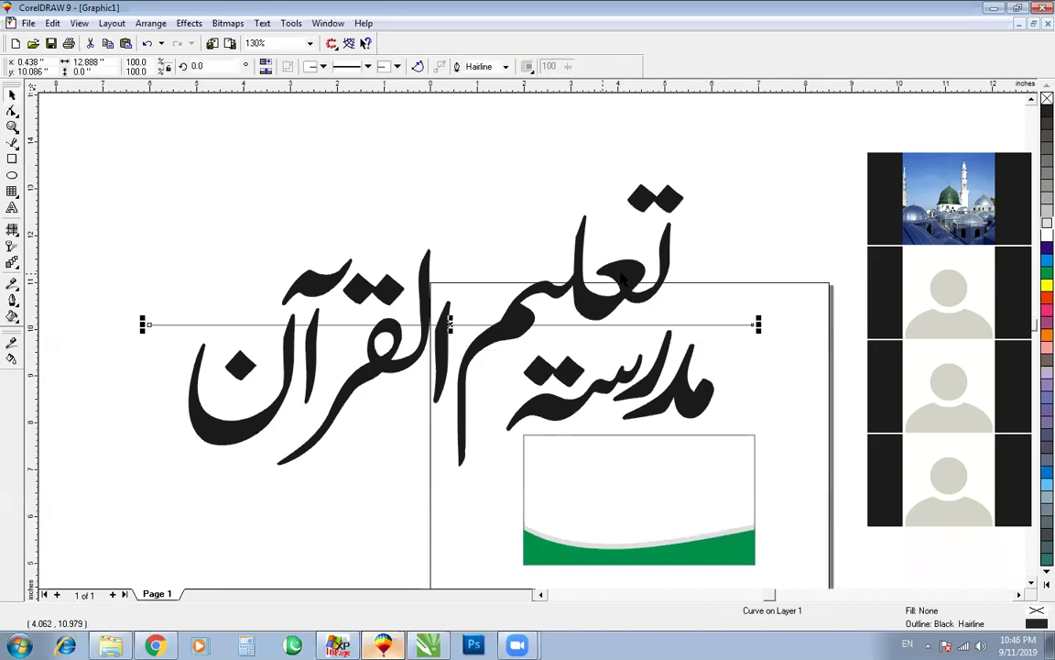
shift+click(624, 281)
click(465, 68)
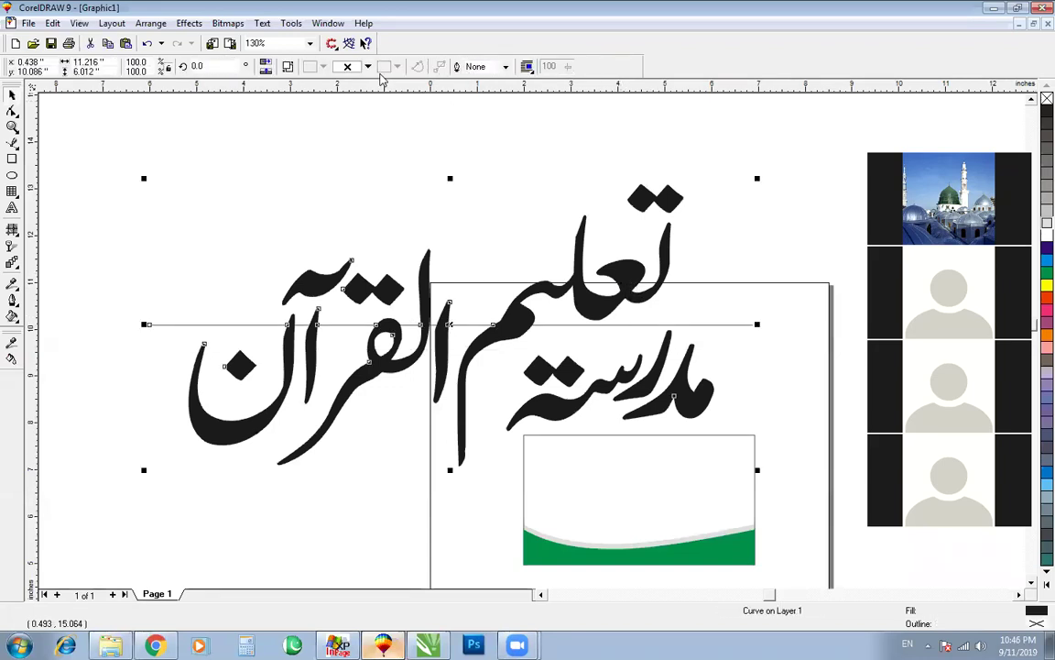
click(287, 67)
click(314, 140)
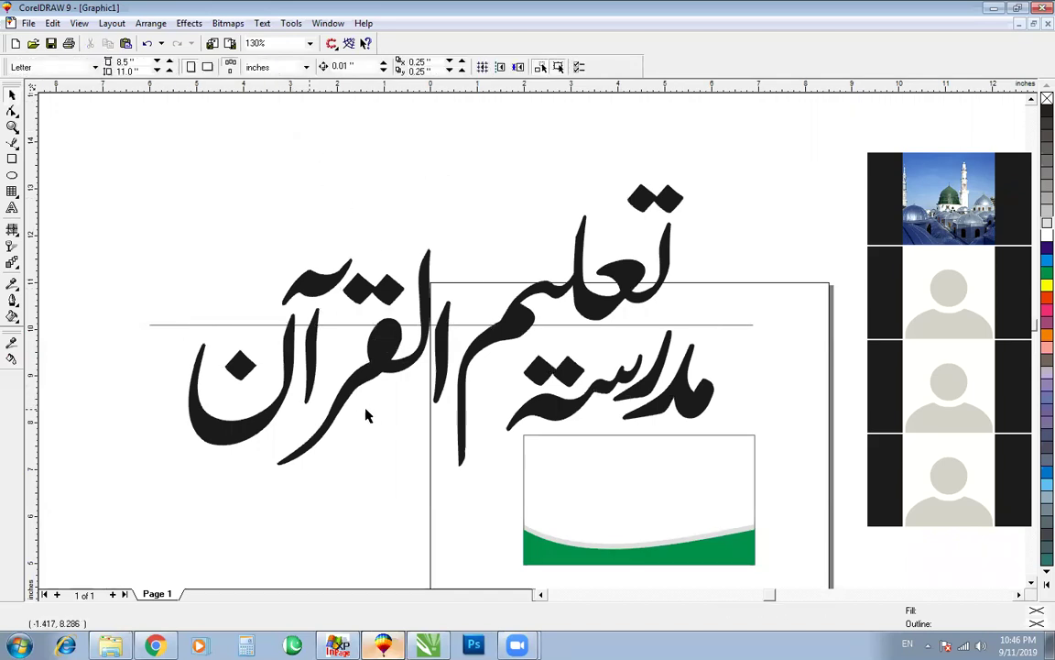
Step: Combine the filled loop of ق with its inner shape to reopen the hole
drag(363, 424, 414, 326)
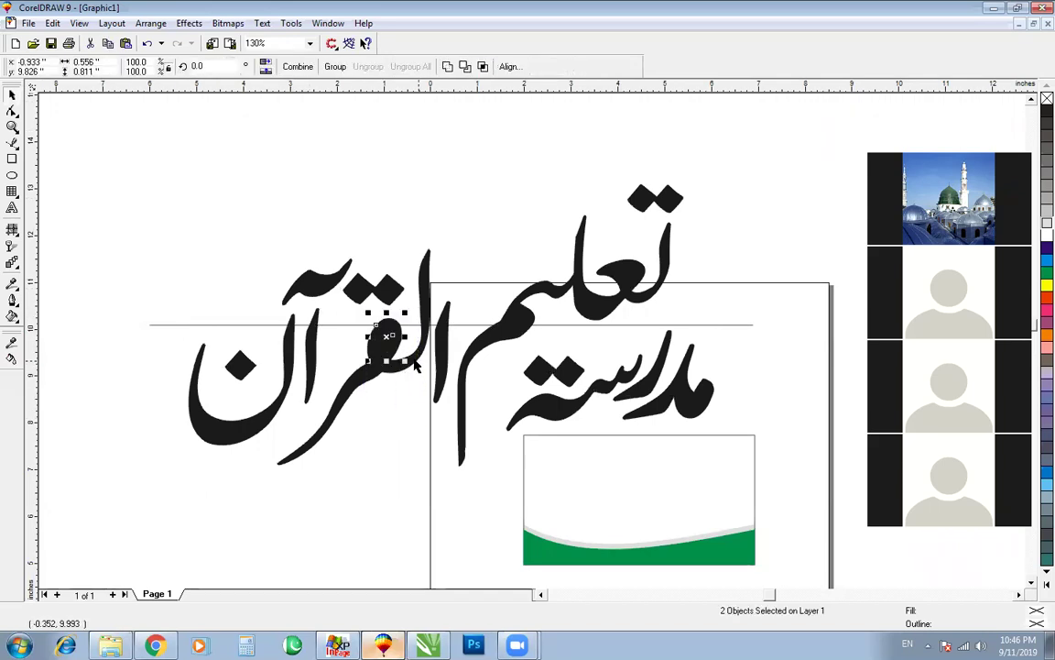
click(288, 67)
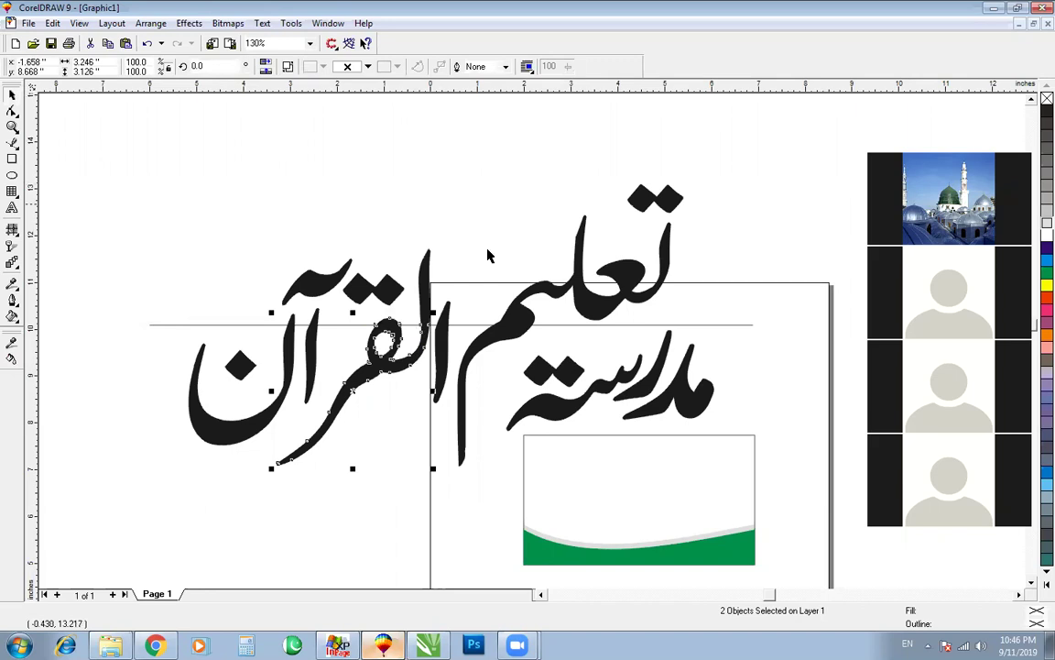
click(775, 275)
Step: Try moving the cut upper letter pieces upward one at a time, undoing each move
drag(630, 279, 629, 206)
key(ctrl+z)
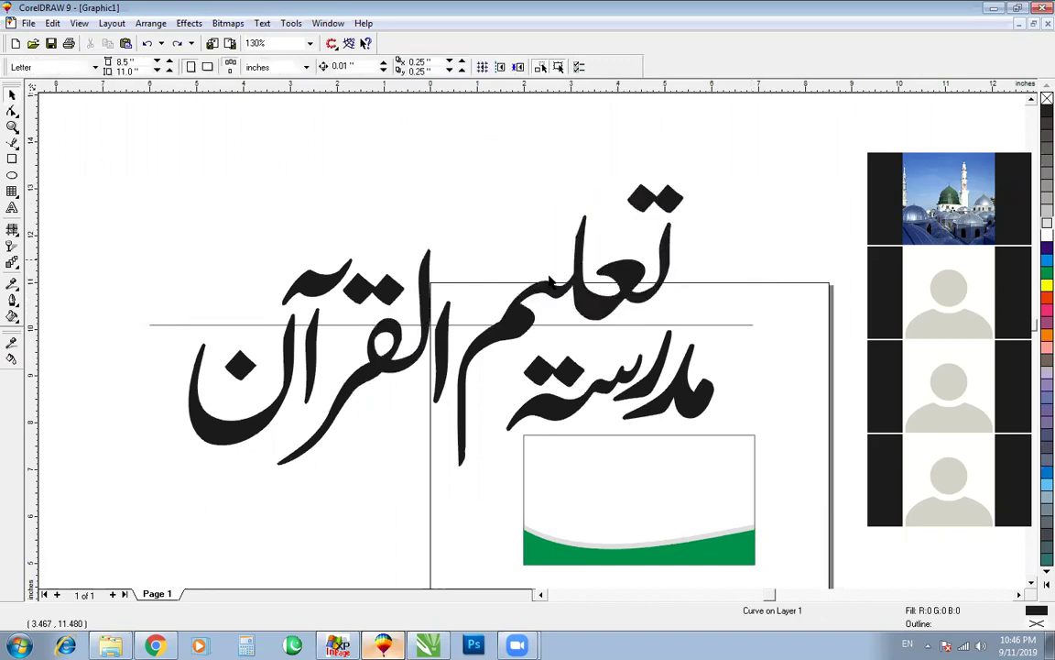
drag(425, 295, 426, 224)
key(ctrl+z)
drag(448, 312, 455, 209)
key(ctrl+z)
drag(381, 296, 381, 214)
key(ctrl+z)
drag(317, 316, 317, 187)
key(ctrl+z)
drag(319, 270, 319, 157)
key(ctrl+z)
click(168, 195)
Step: Fill the cut pieces of تعلیم and القرآن with contrasting cyan, red and green
click(592, 264)
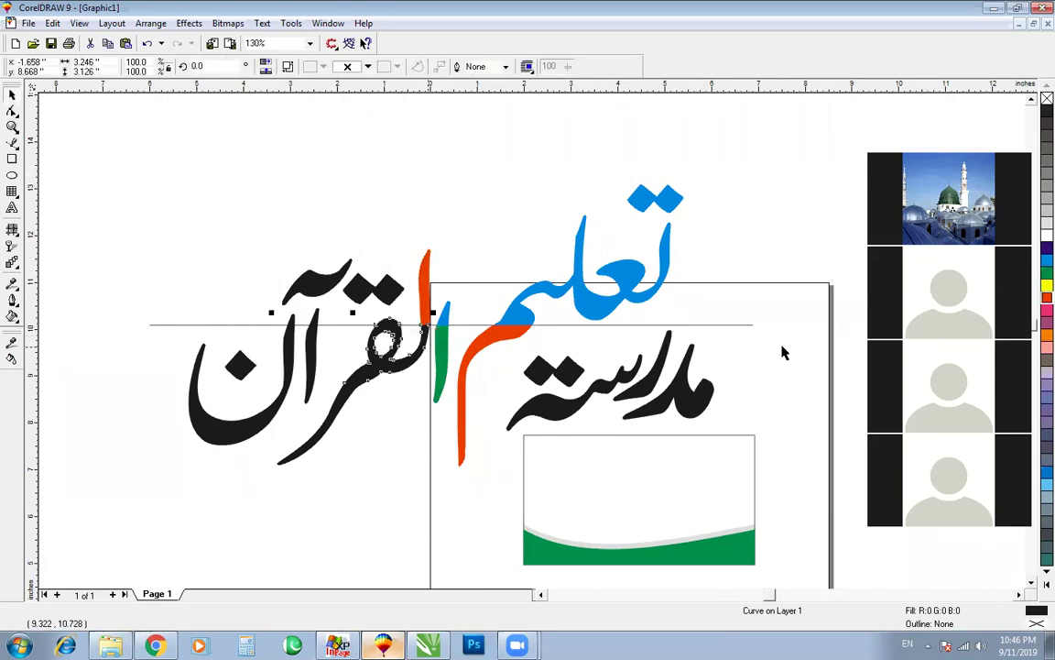
click(1046, 261)
mouse_move(384, 293)
mouse_down()
mouse_move(394, 299)
mouse_move(382, 298)
mouse_up()
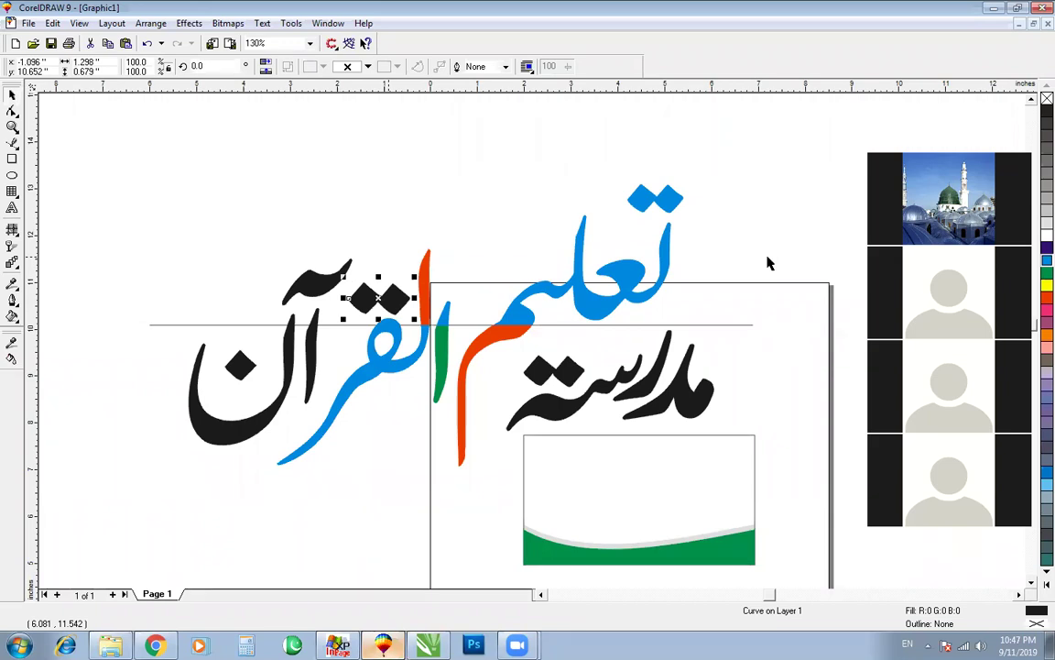
Step: Undo the colored fills, the recombined ق loop and the splitting of the lettering
key(ctrl+z)
key(ctrl+z)
key(ctrl+z)
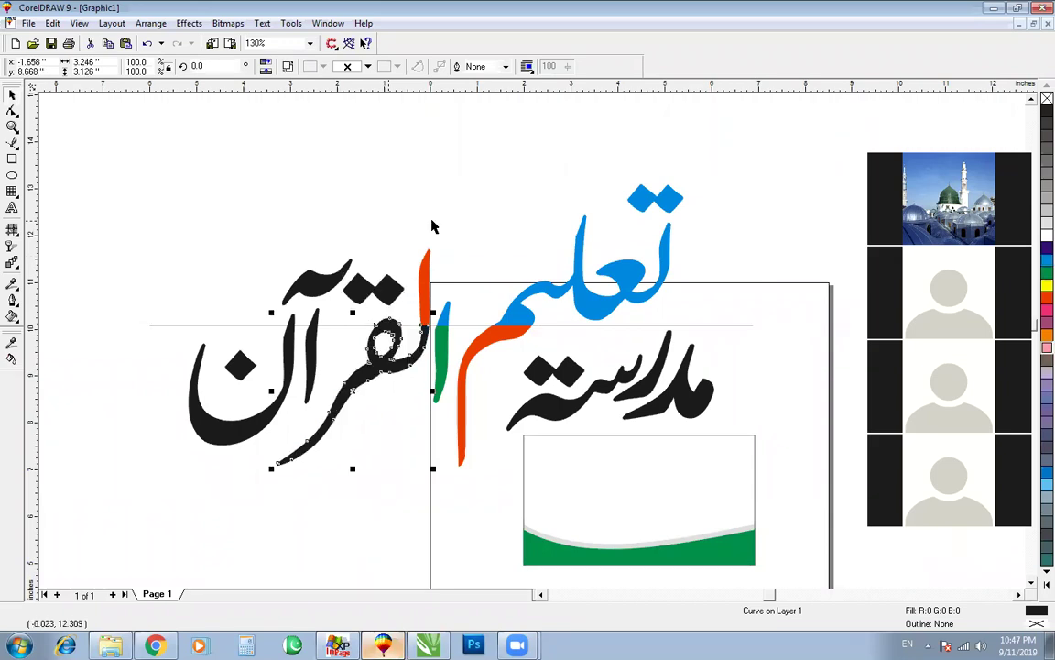
key(ctrl+z)
key(ctrl+z)
key(ctrl+z)
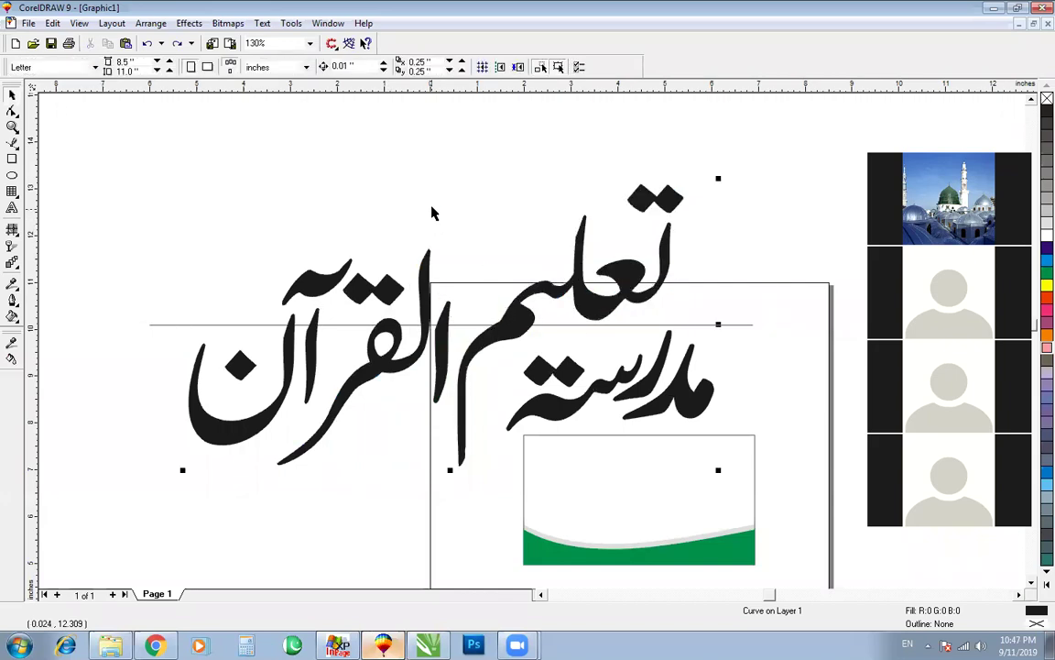
Step: Delete the horizontal cutting line crossing the calligraphy and select the whole black lettering
click(738, 353)
click(738, 350)
key(Delete)
click(639, 279)
key(space)
key(F12)
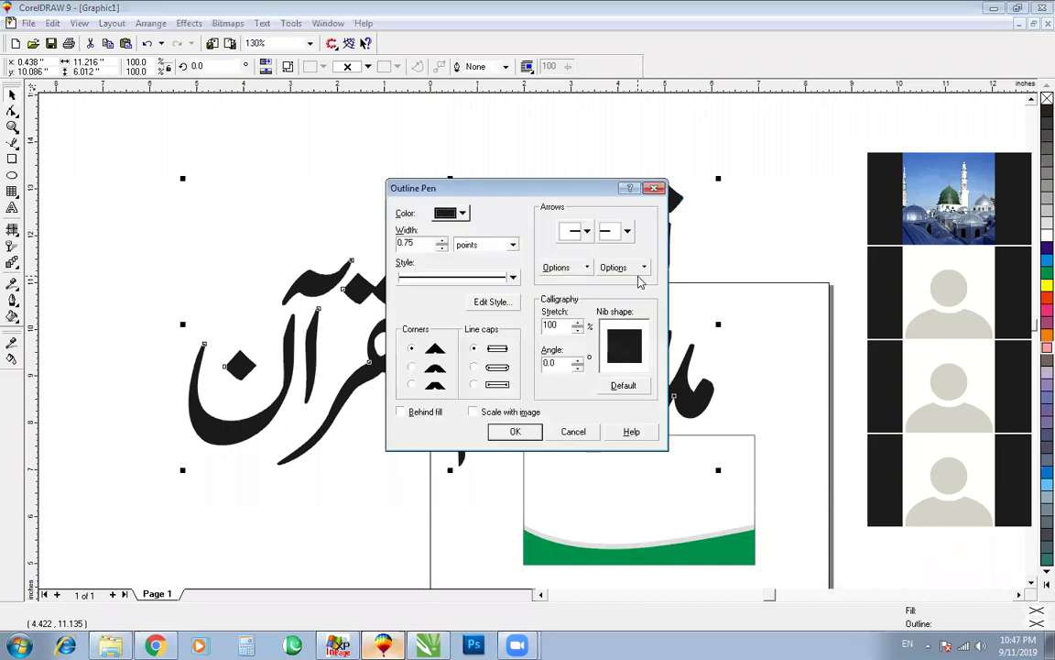
click(573, 430)
Step: Start a custom linear fountain fill for the lettering with an orange-red stop at 32% and a dark purple stop at 62%
key(F11)
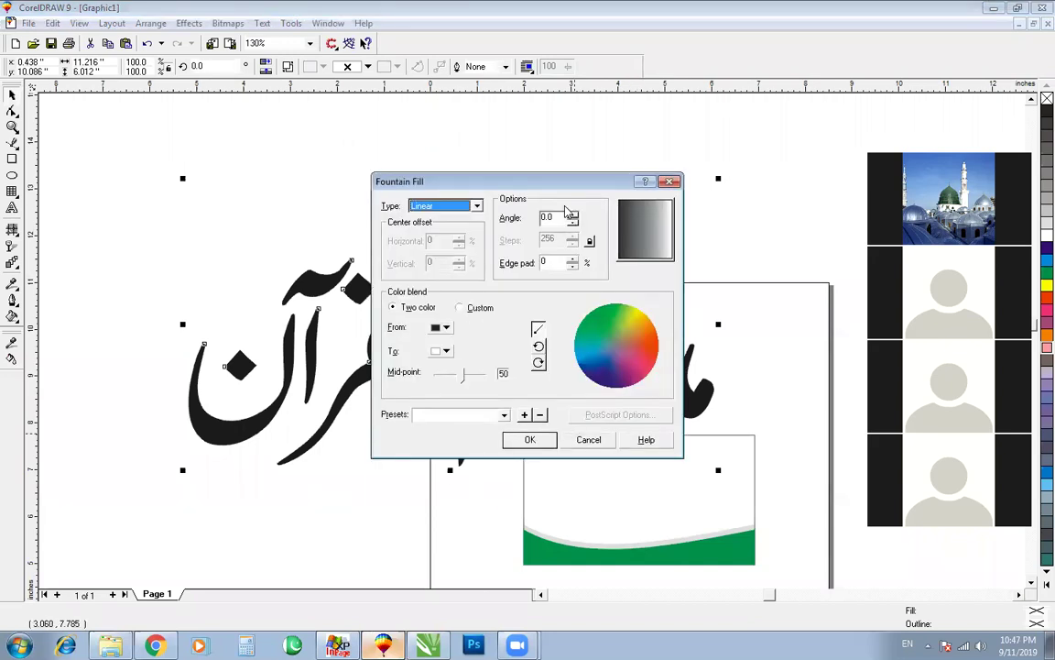
drag(553, 189, 243, 119)
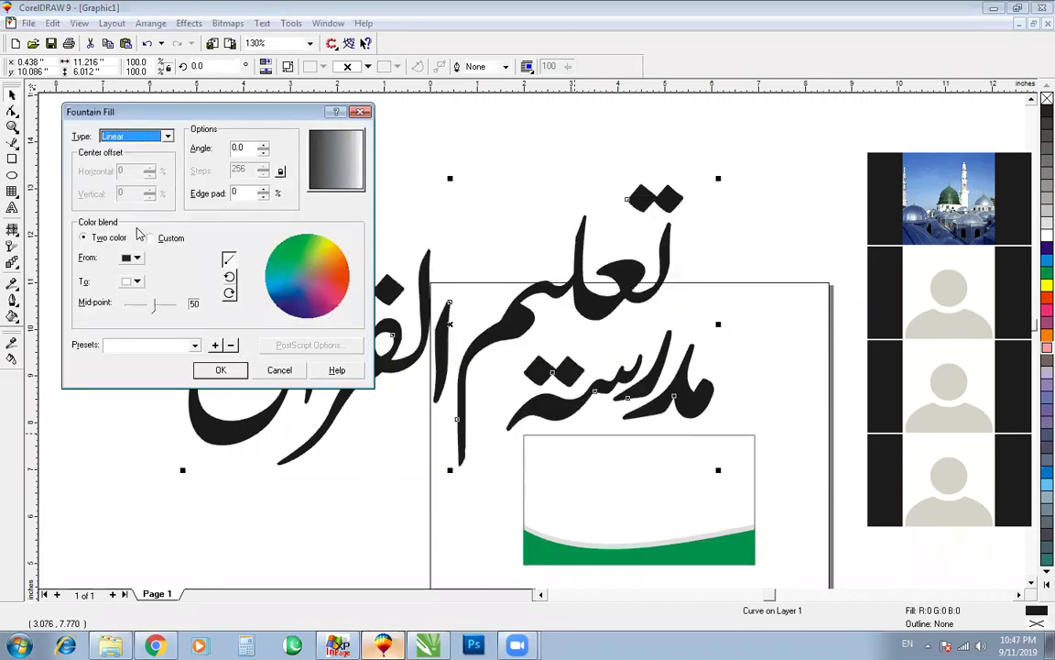
click(149, 238)
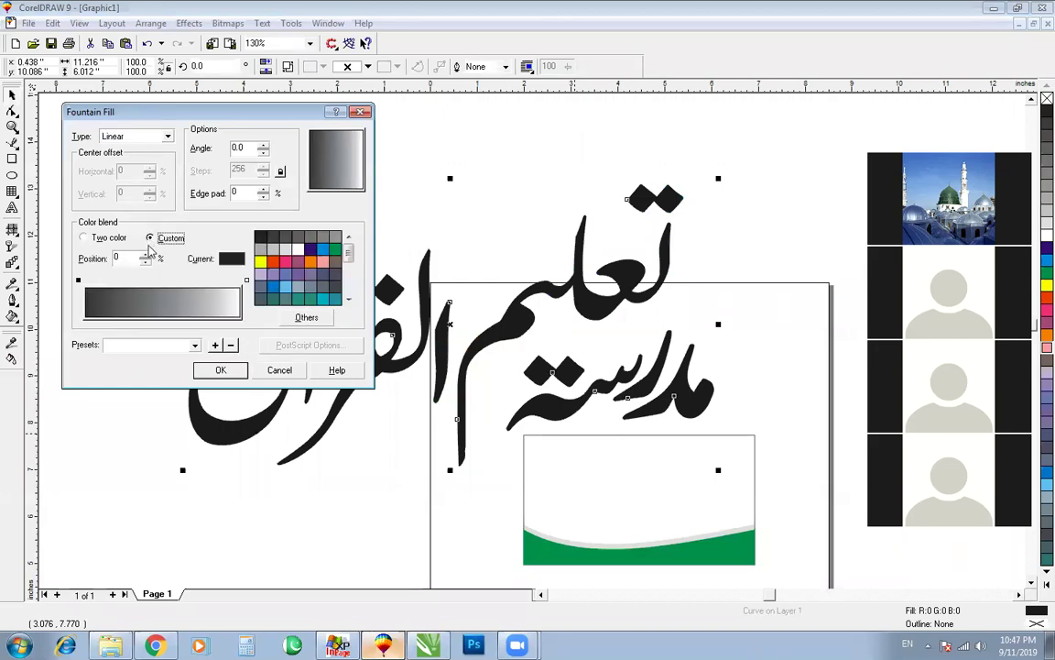
double_click(135, 279)
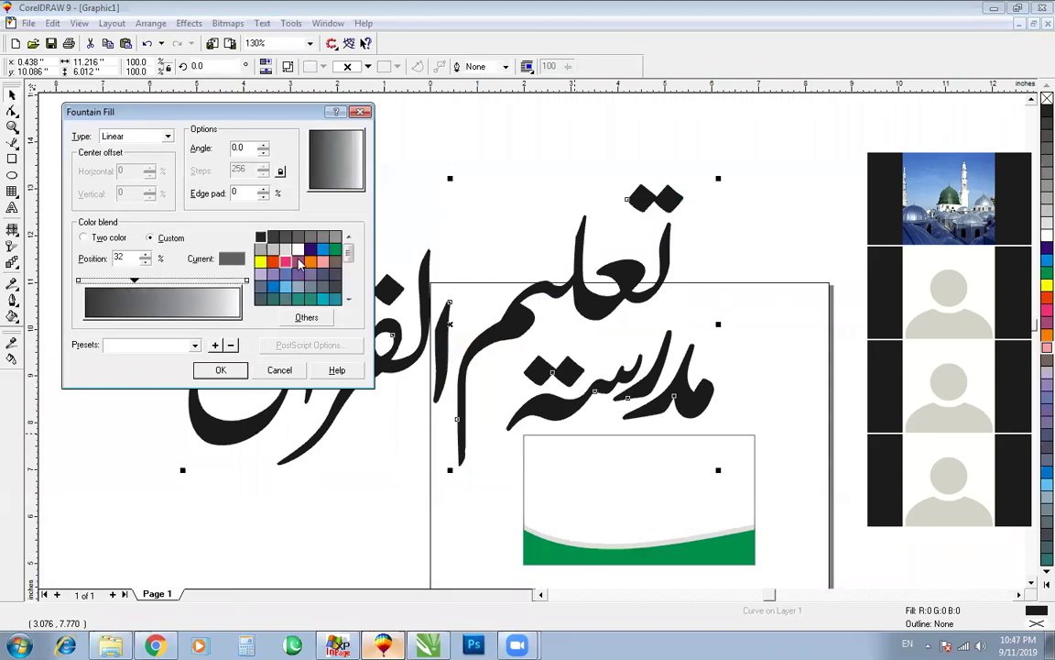
click(273, 261)
double_click(182, 279)
click(311, 249)
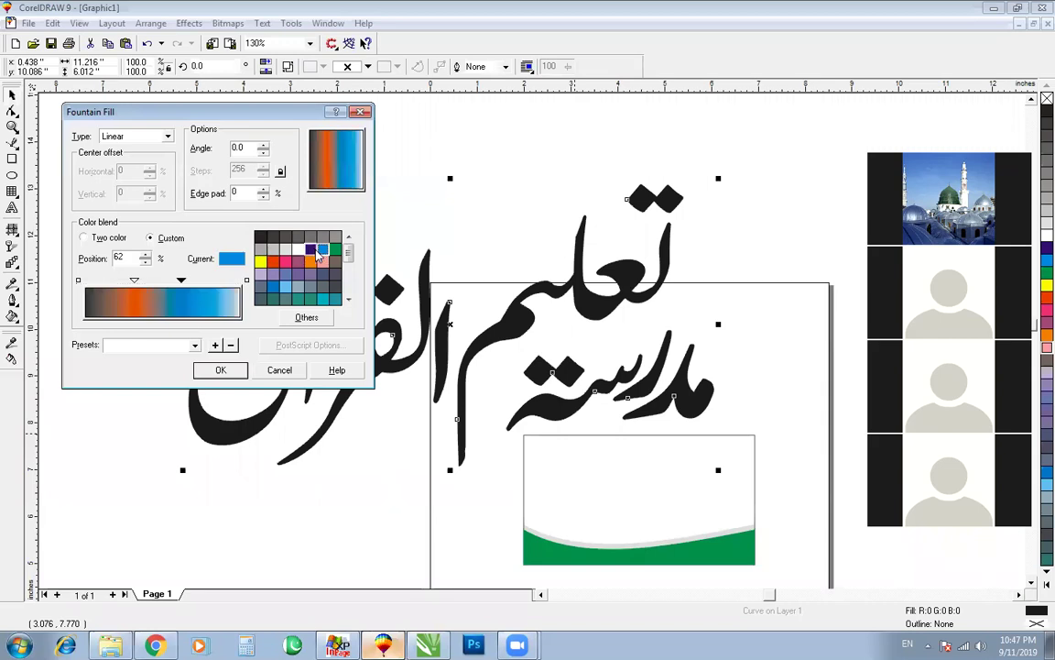
Step: Add a blue stop near the light end and a slate stop at 8%, angle the gradient to -59.3, and apply it to the lettering
double_click(220, 281)
click(273, 286)
double_click(97, 280)
click(322, 274)
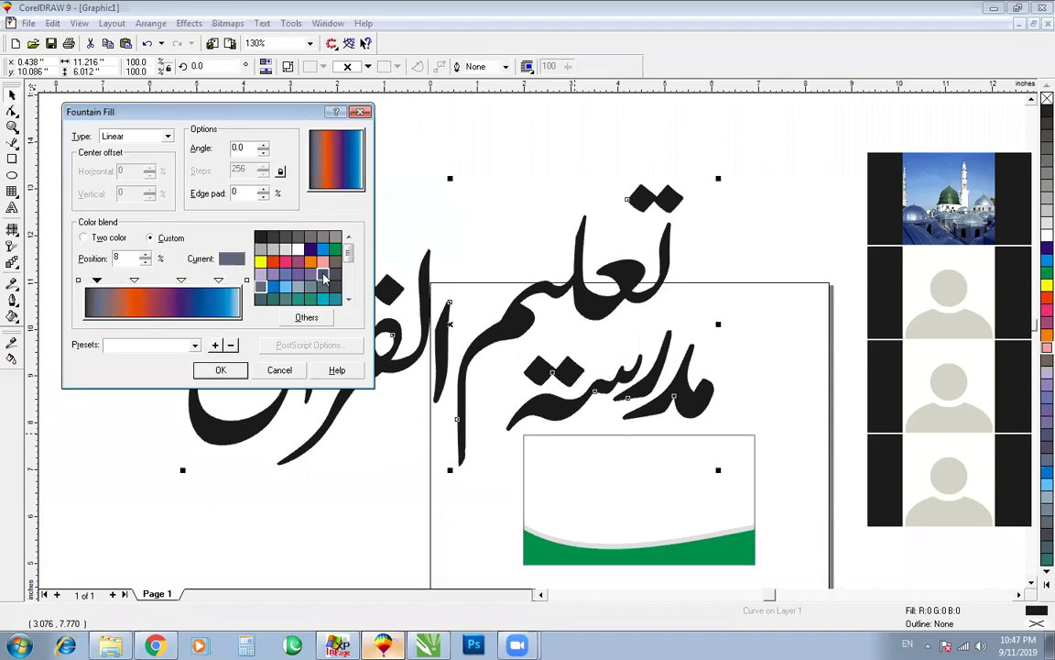
drag(340, 179, 348, 180)
click(230, 370)
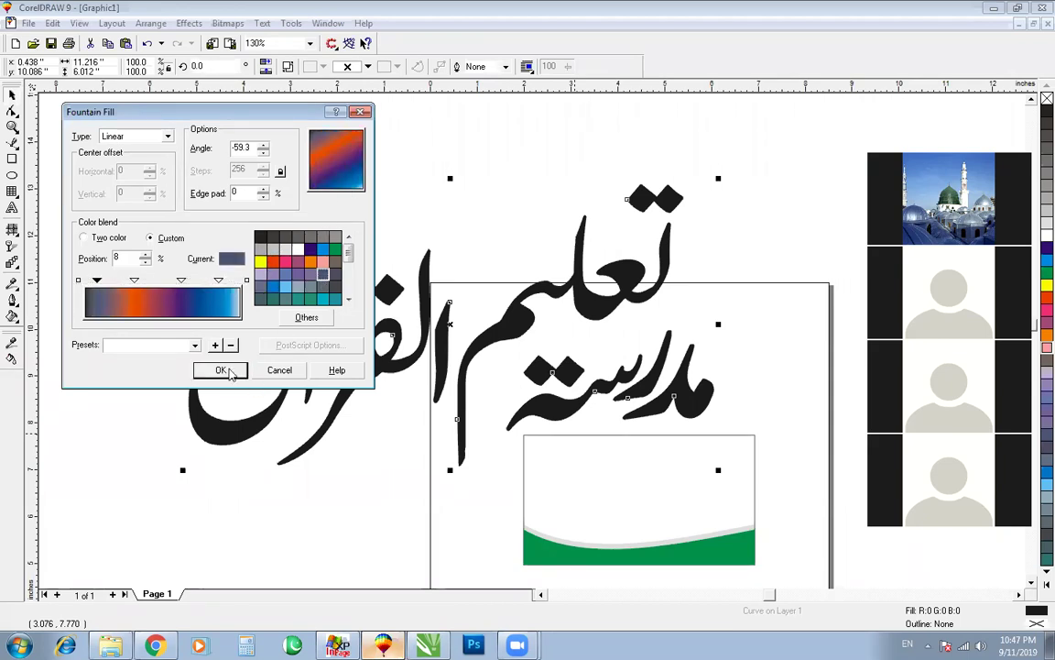
click(221, 371)
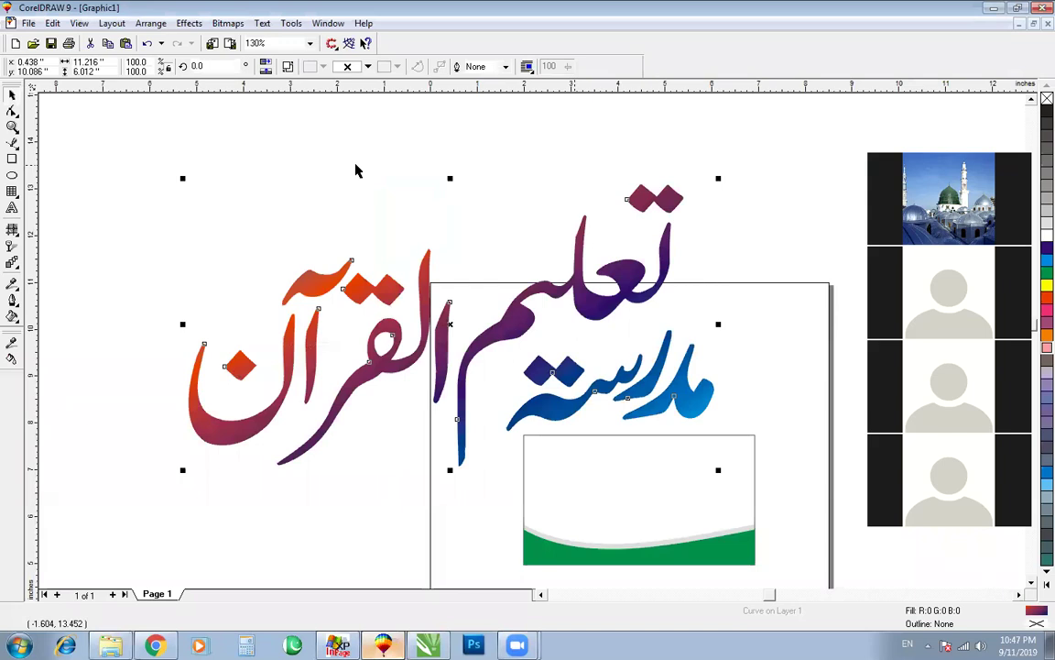
Step: Edit the lettering's fountain fill, adding an orange-red stop at 74% and a dark purple stop at 42%
click(356, 166)
key(F4)
click(689, 271)
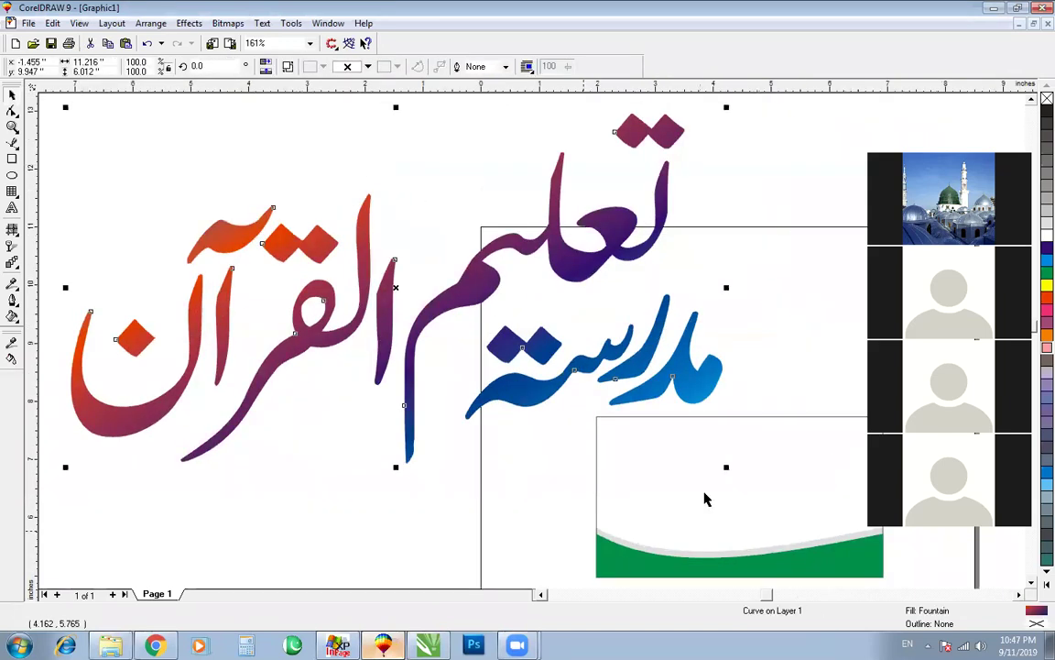
key(F11)
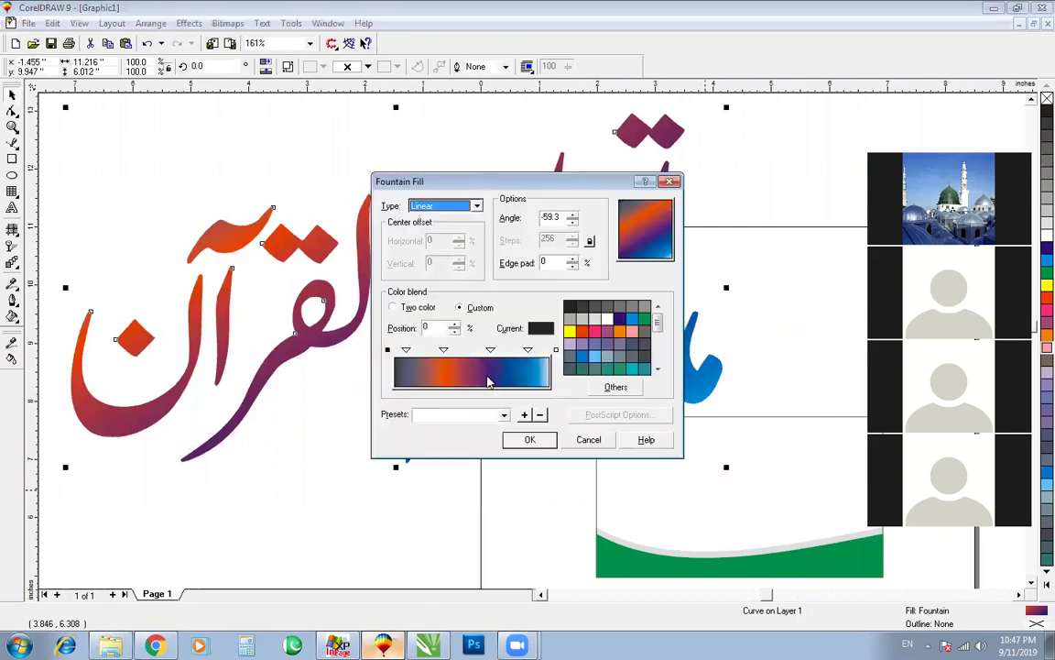
double_click(509, 350)
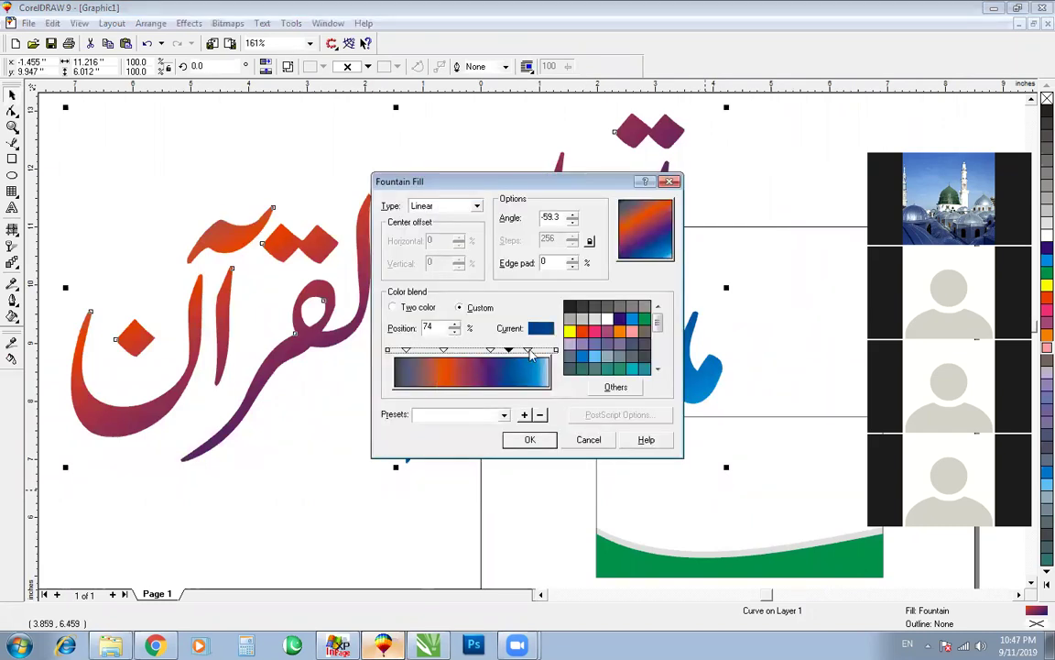
click(582, 331)
double_click(460, 350)
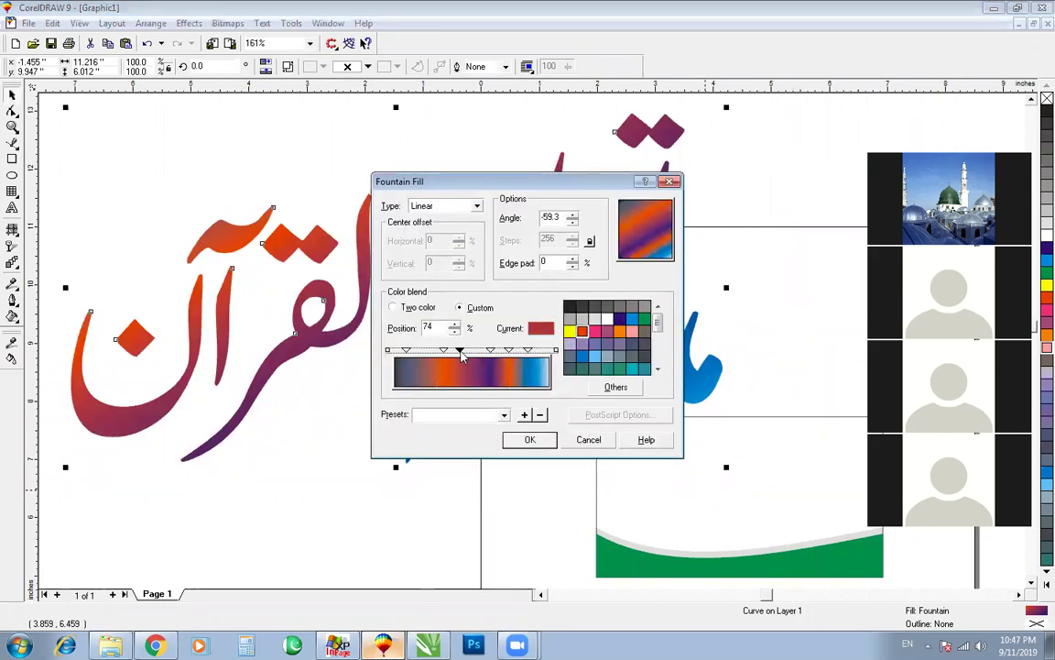
click(619, 319)
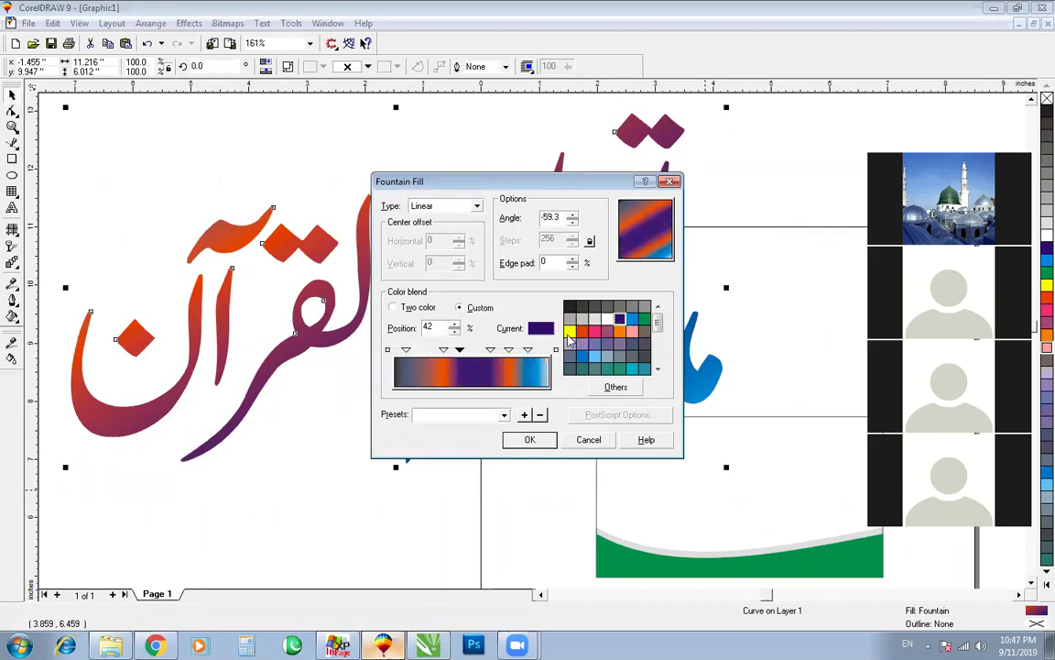
Step: Add a green stop at 22%, set the gradient angle to -128.7, and apply the fill to the lettering
double_click(428, 350)
click(645, 319)
drag(634, 240, 540, 418)
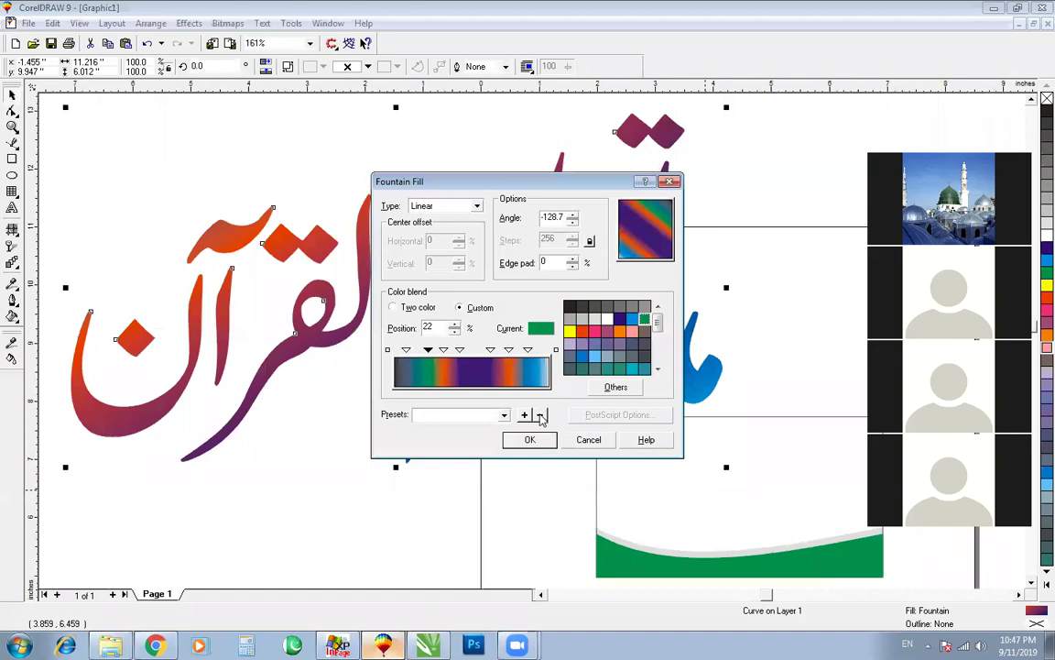
key(Return)
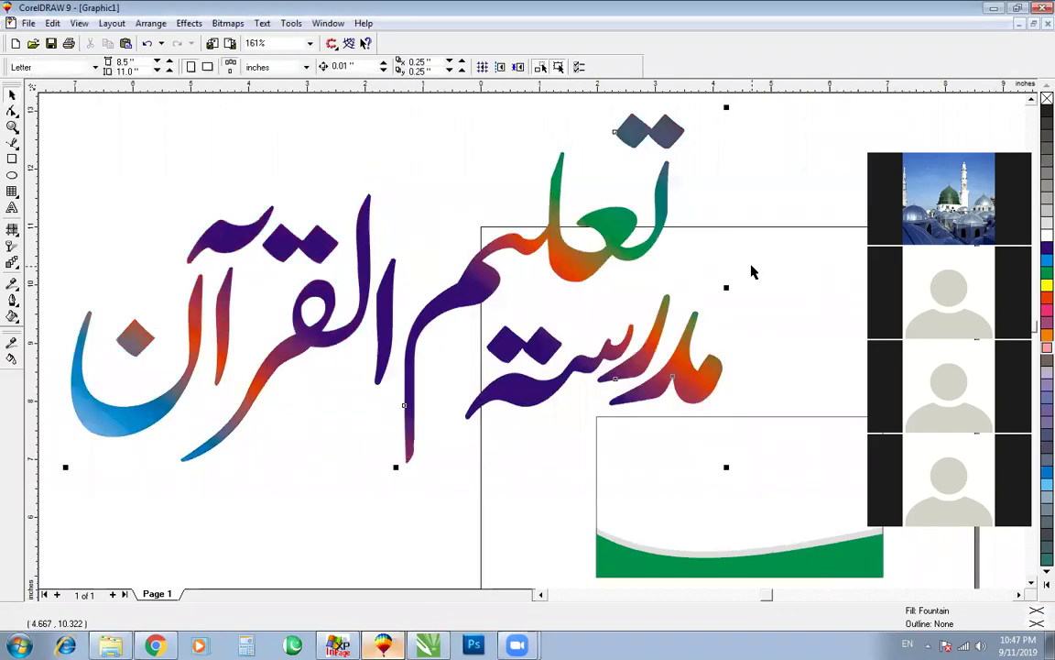
Step: Delete the gradient-filled calligraphy and draw a circle about 3.55 inches in diameter beside the page
scroll(751, 271, up, 1)
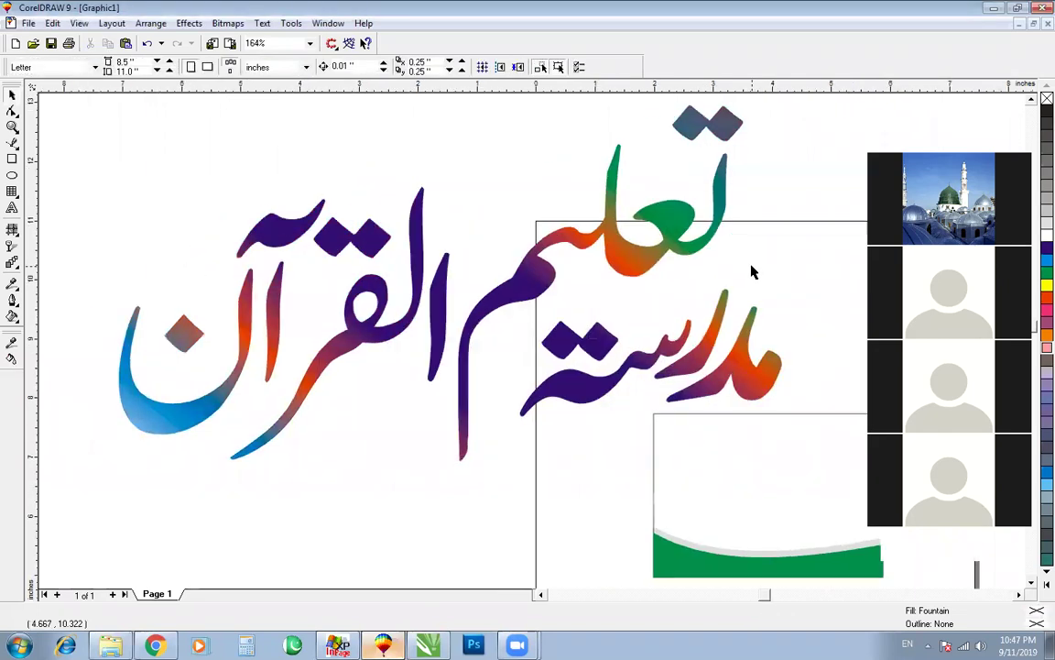
click(646, 266)
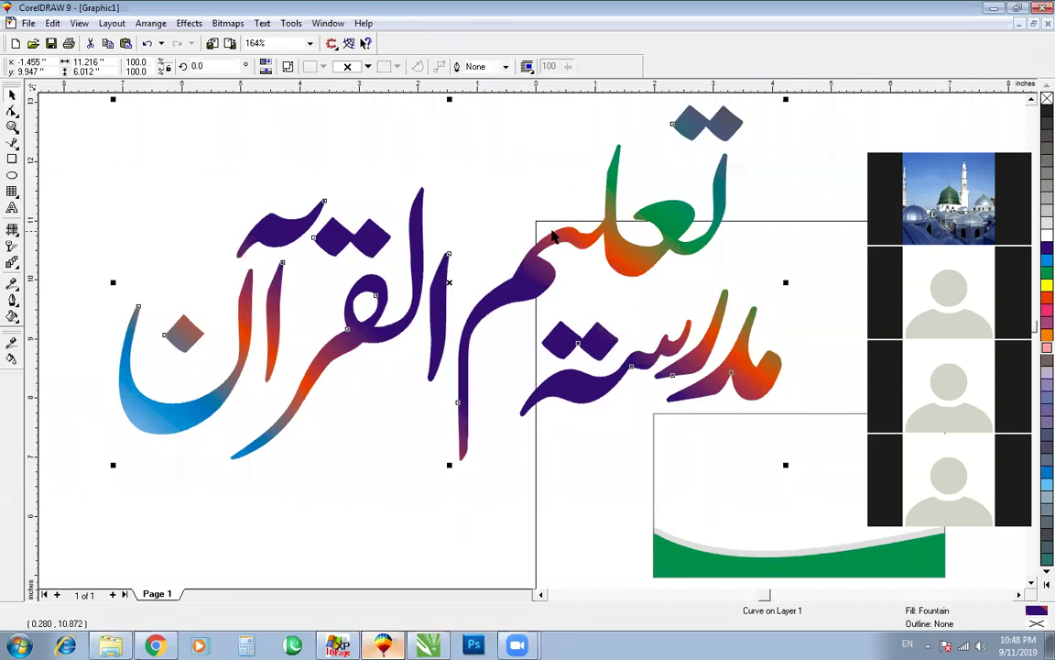
key(Delete)
click(12, 174)
drag(179, 264, 378, 413)
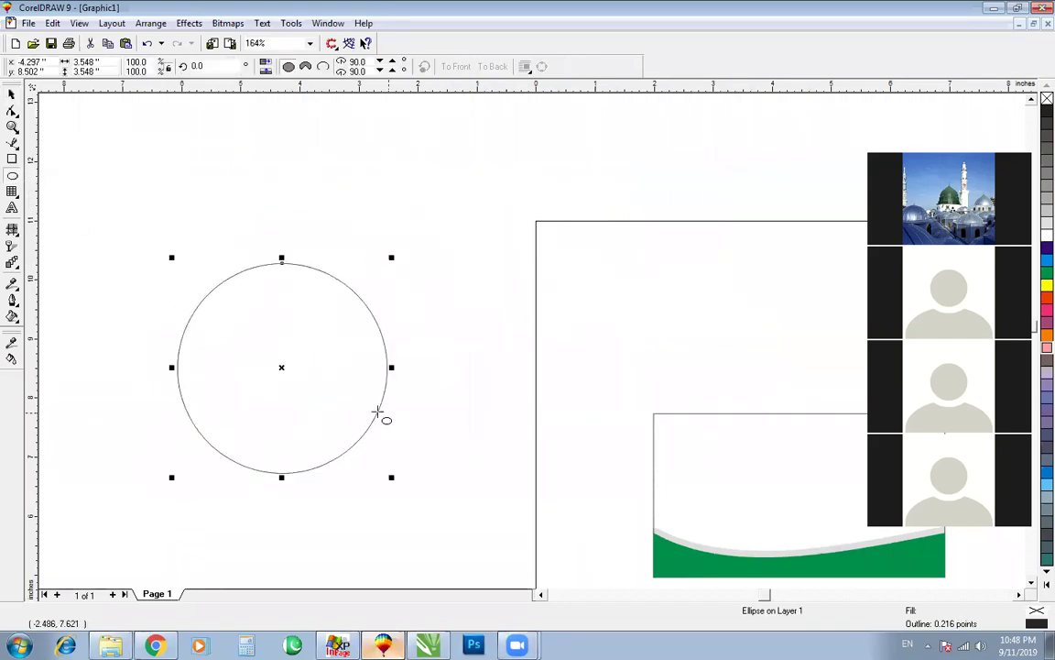
Step: Draw a straight horizontal Bezier line about 5.82 inches long across the middle of the circle
click(12, 142)
click(91, 142)
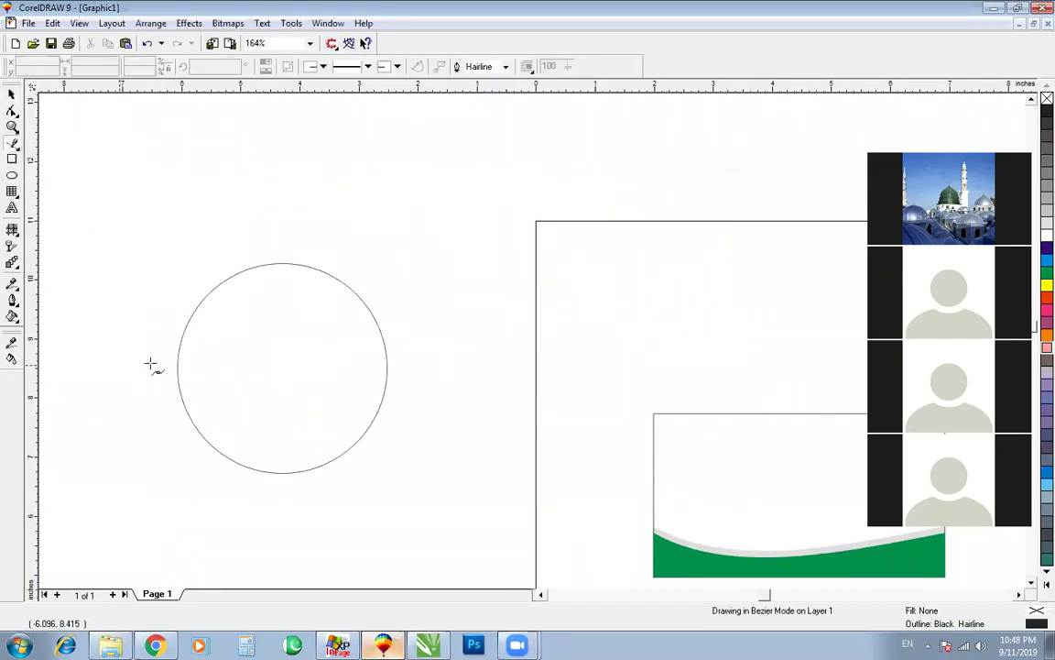
click(108, 365)
click(463, 366)
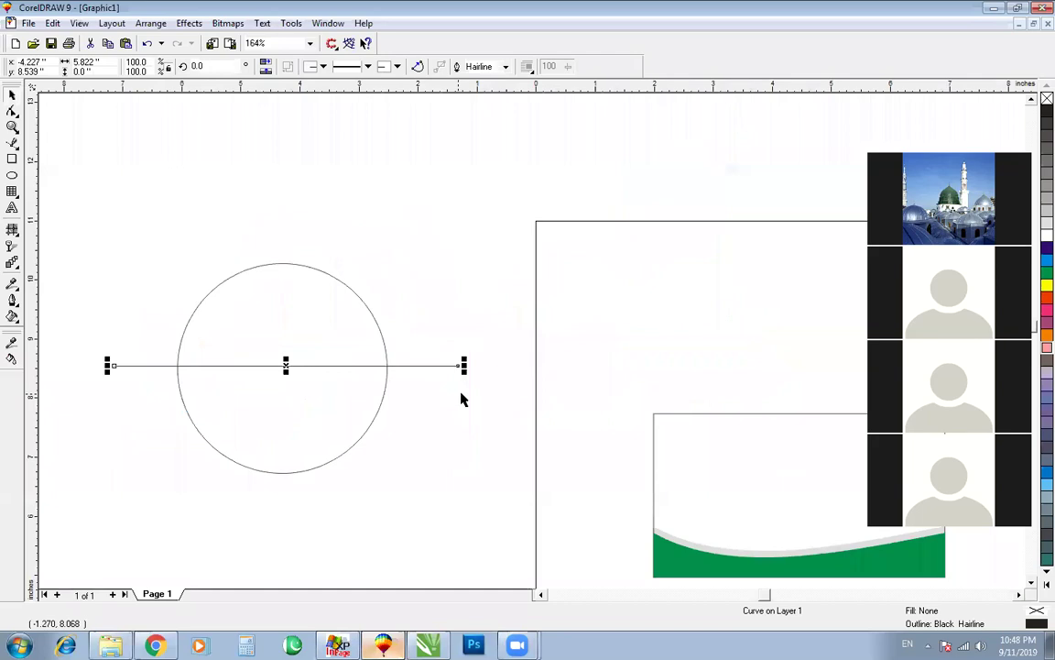
click(460, 399)
Step: Redraw the horizontal line across the circle with a longer extent, and delete it
key(F5)
click(139, 365)
click(529, 368)
key(Delete)
Step: Draw a horizontal line about 6.59 inches long through the circle's centre, extending past both sides, and delete it
key(space)
key(space)
click(111, 368)
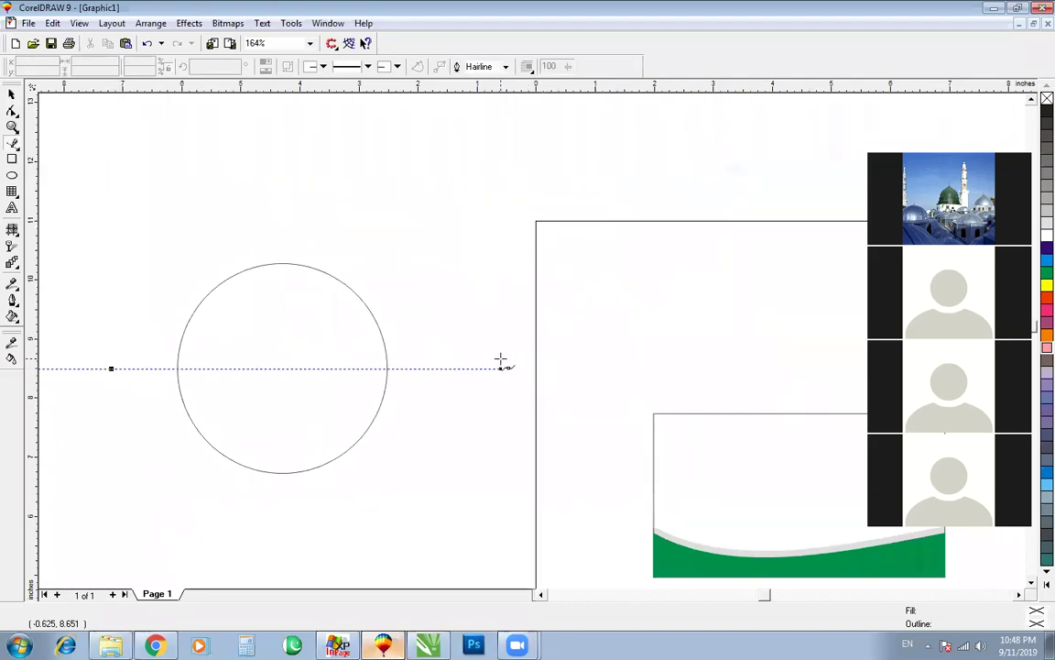
click(501, 367)
key(space)
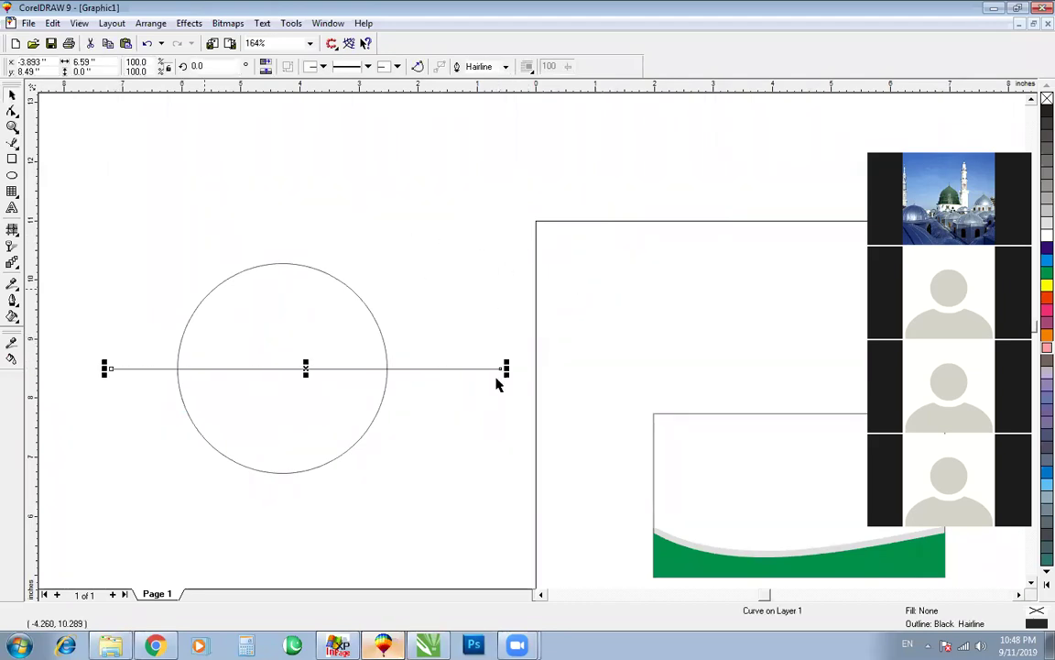
key(Delete)
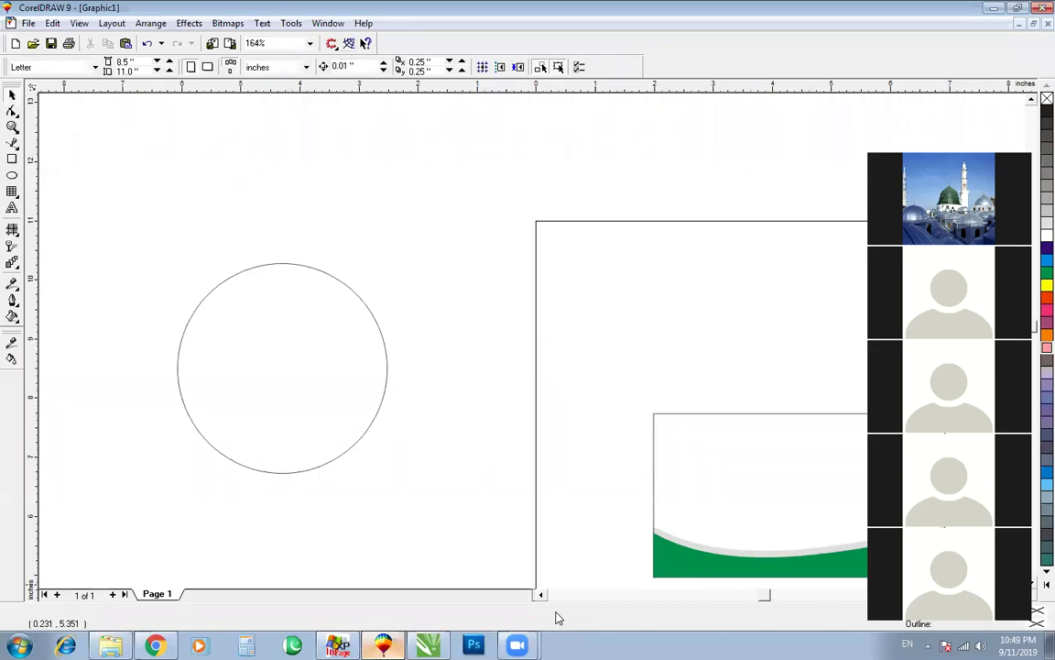
mouse_move(517, 645)
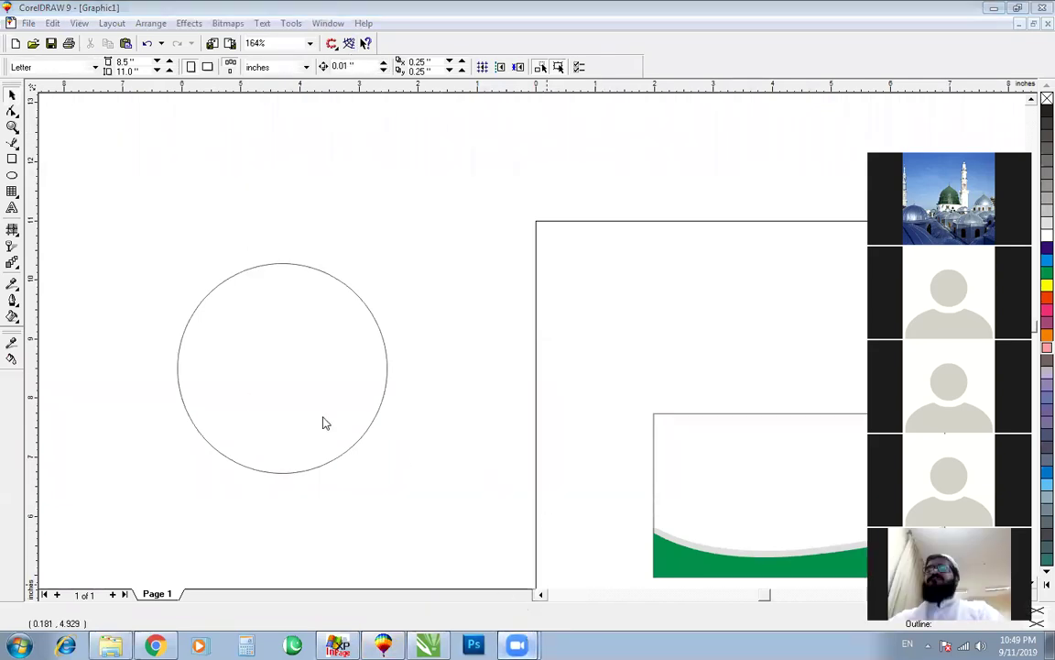